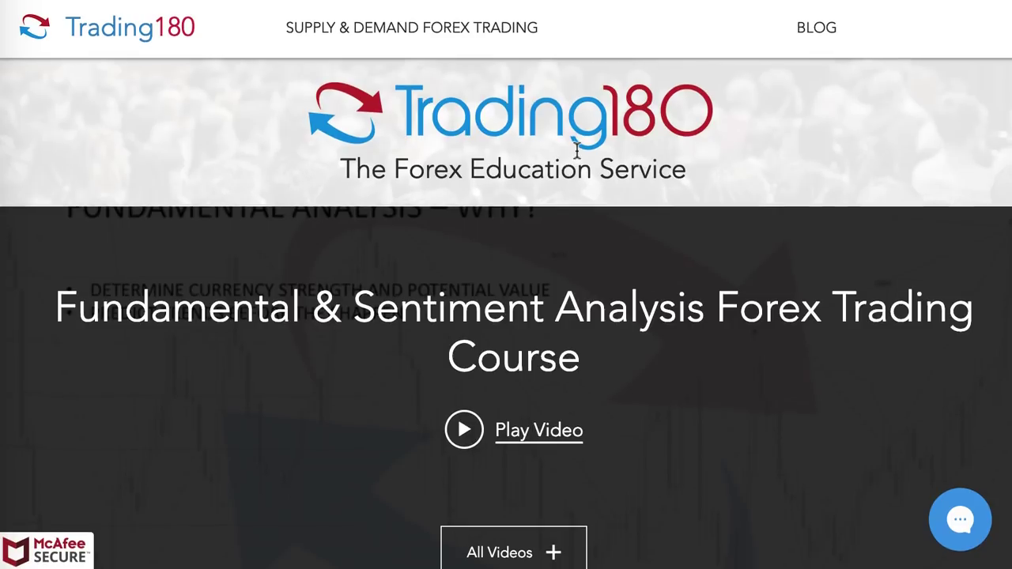
Look through the Fundamental & Sentiment Analysis Forex Trading Course playlist on the Trading180 page.
scroll(576, 150, "down", 3)
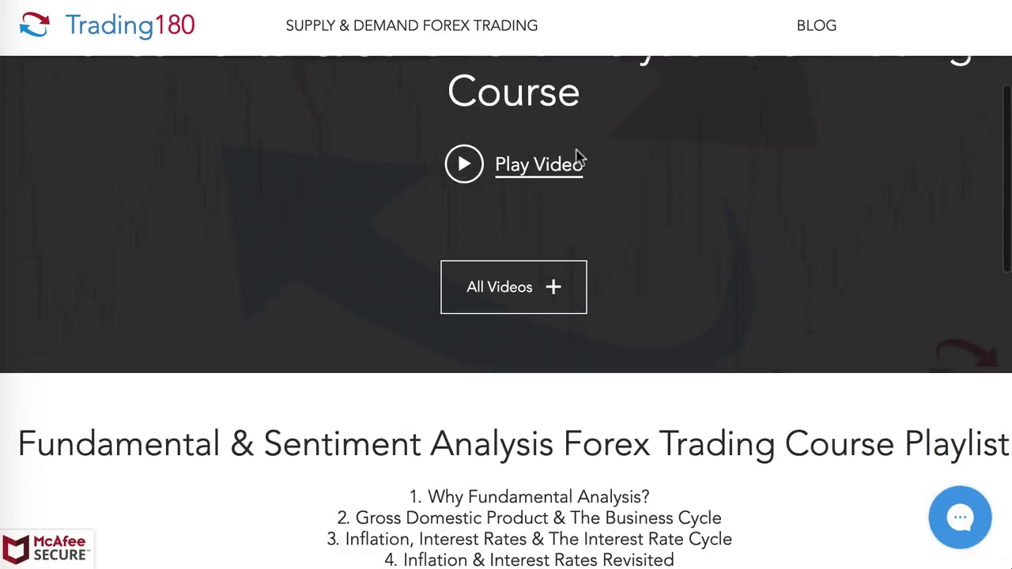
scroll(577, 155, "down", 2)
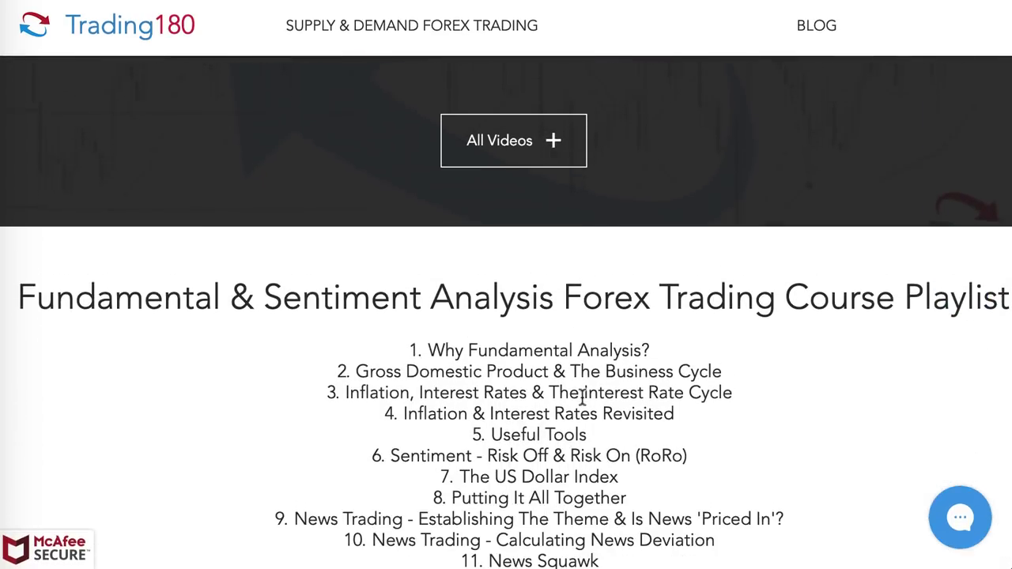
scroll(582, 388, "down", 1)
scroll(582, 359, "down", 2)
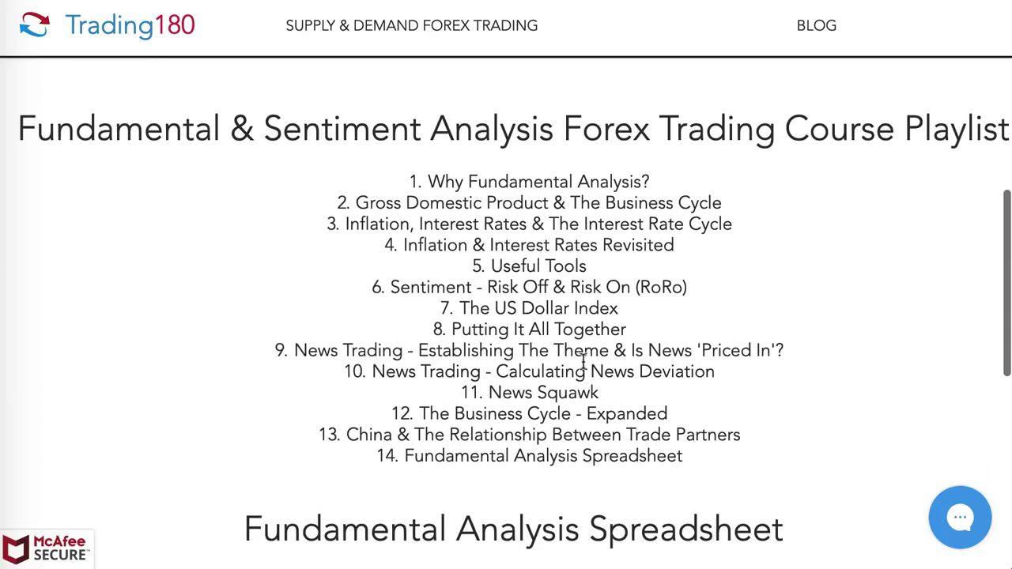
scroll(583, 359, "down", 1)
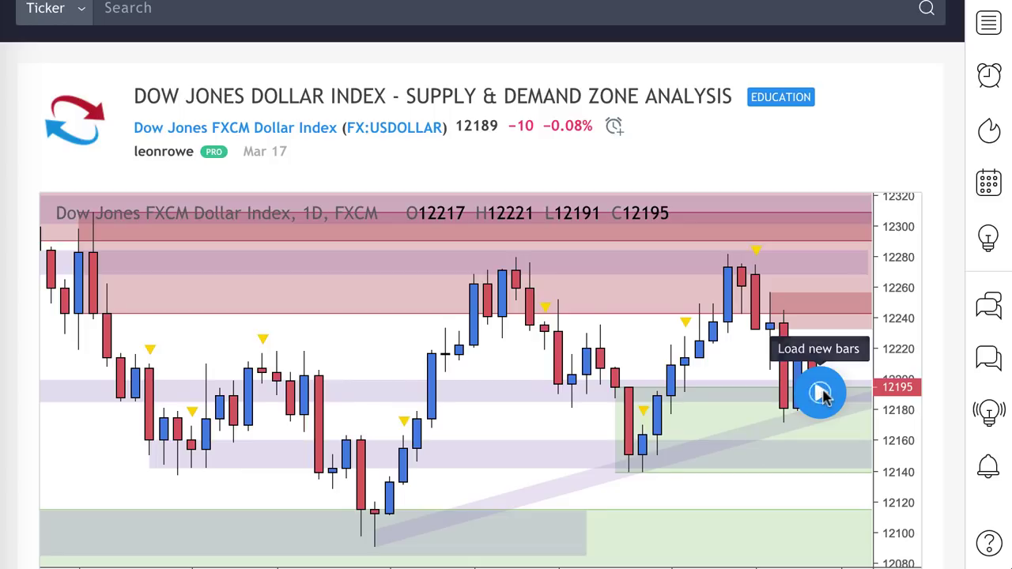
Load the new bars on the published Dow Jones Dollar Index idea to review price action since its publication.
left_click(820, 393)
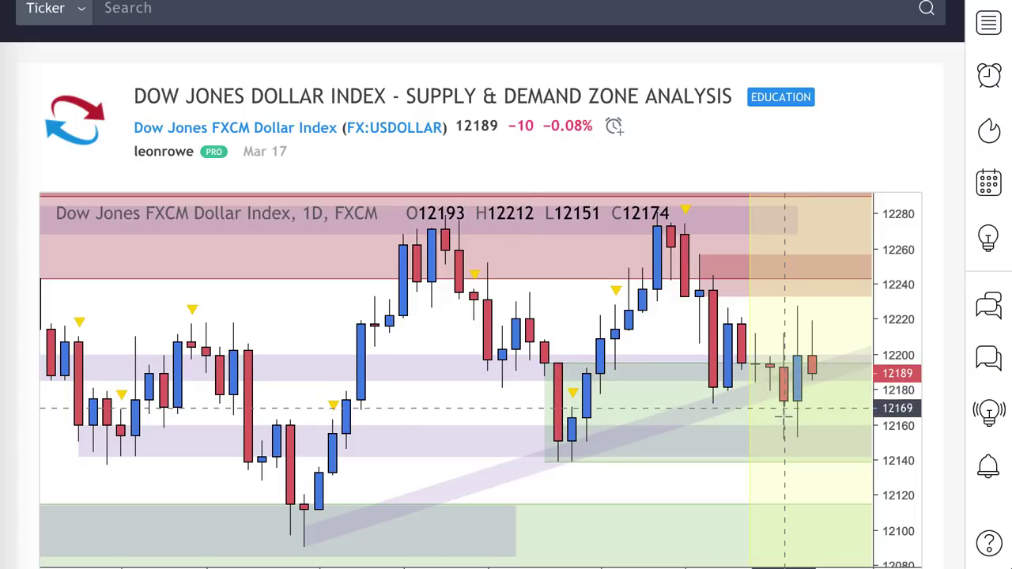
scroll(788, 404, "down", 1)
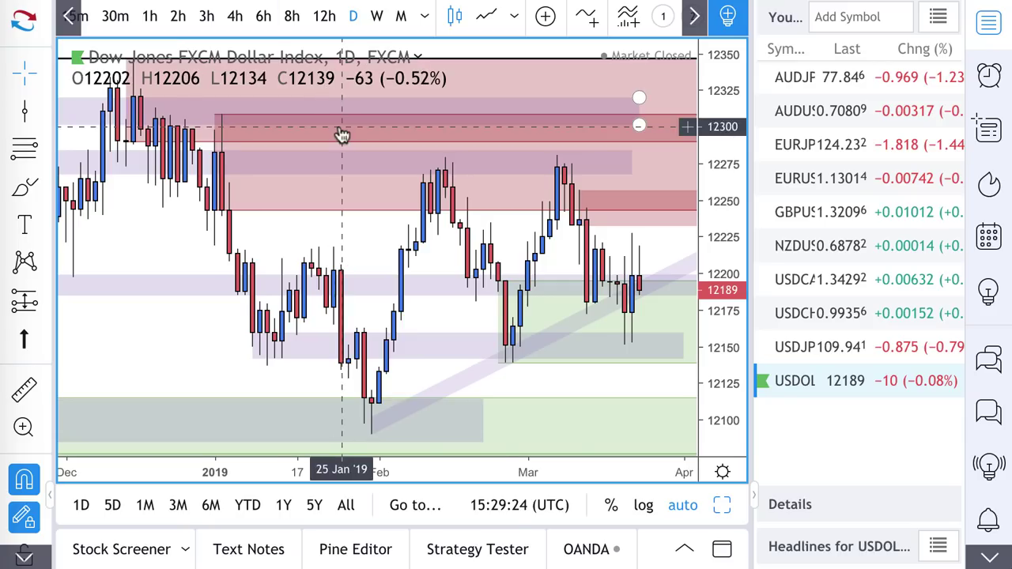
Draw an arrow from the latest candle at 12199 up to 12253 in the supply zone and another down to about 12220.
scroll(339, 134, "right", 5)
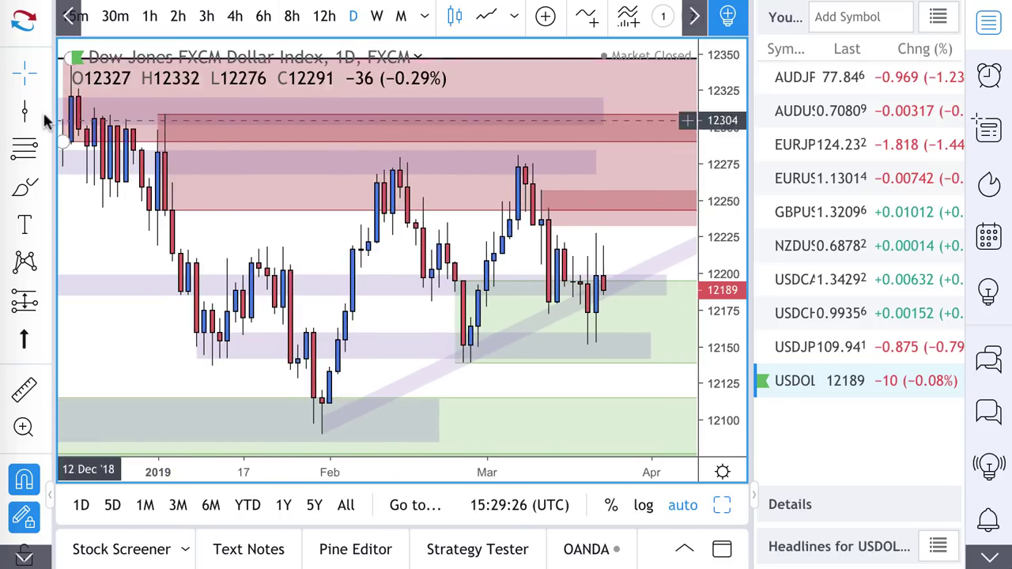
left_click(45, 116)
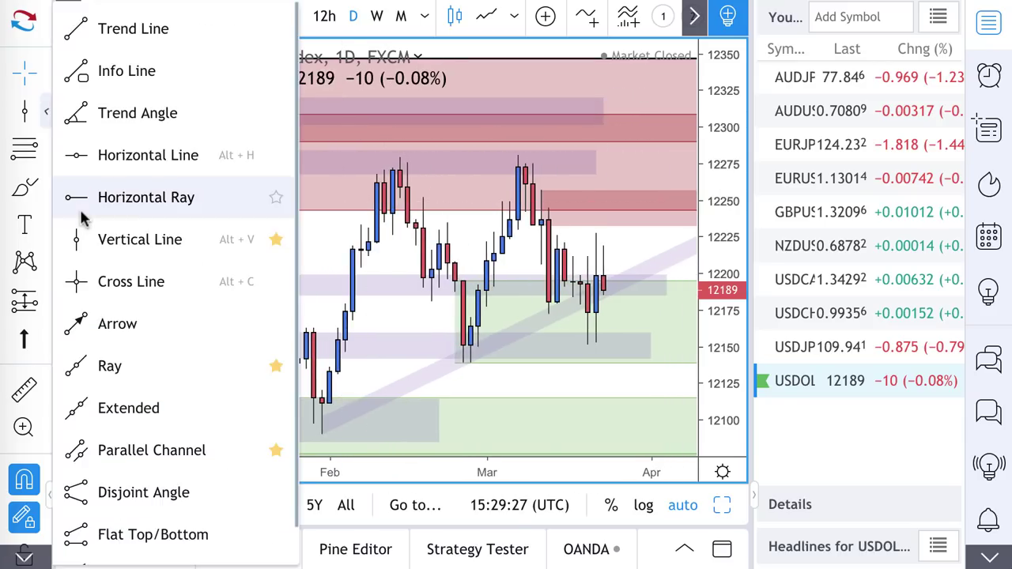
left_click(101, 325)
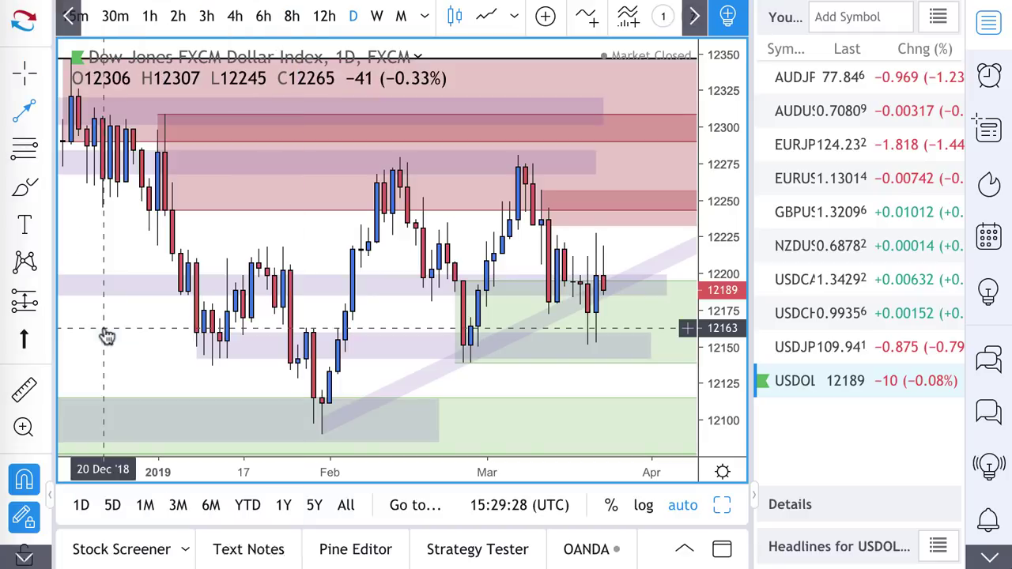
left_click(604, 276)
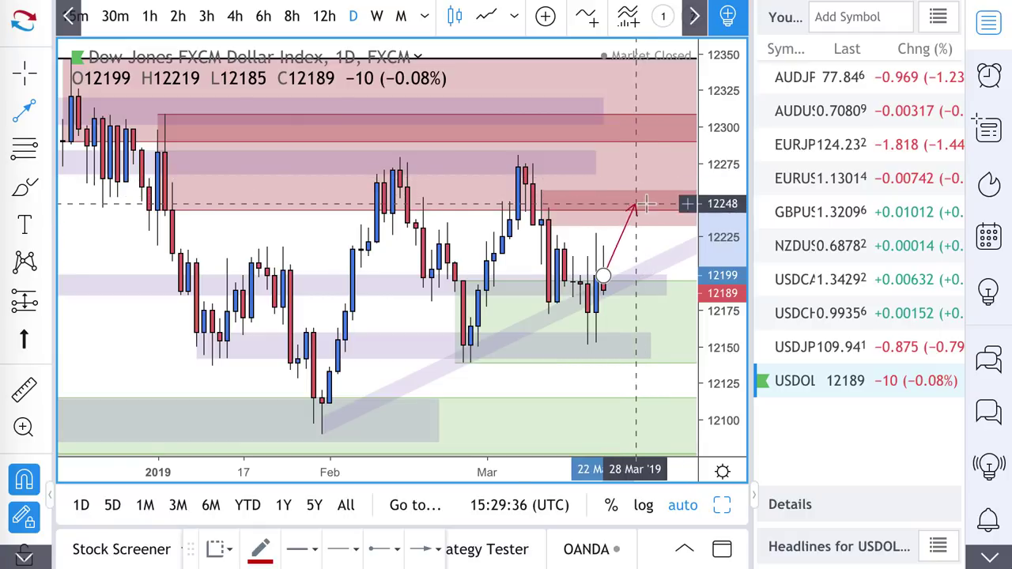
left_click(649, 195)
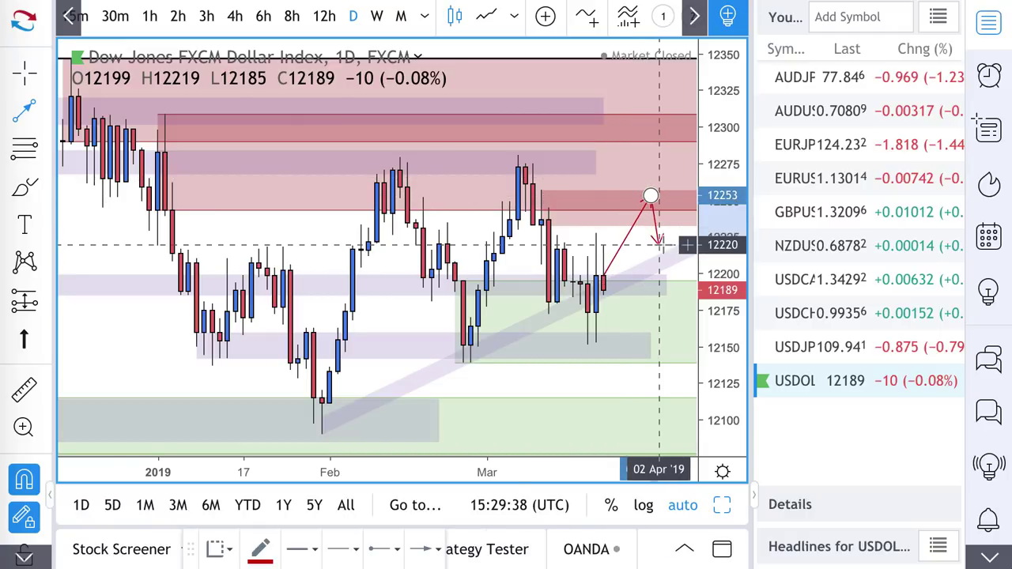
scroll(613, 238, "right", 3)
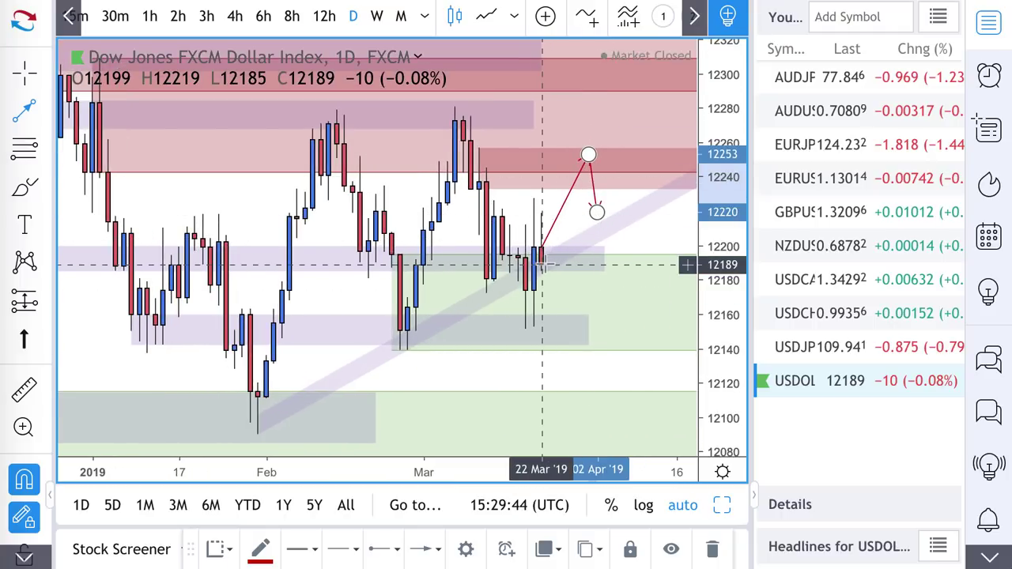
left_click(470, 307)
key("Delete")
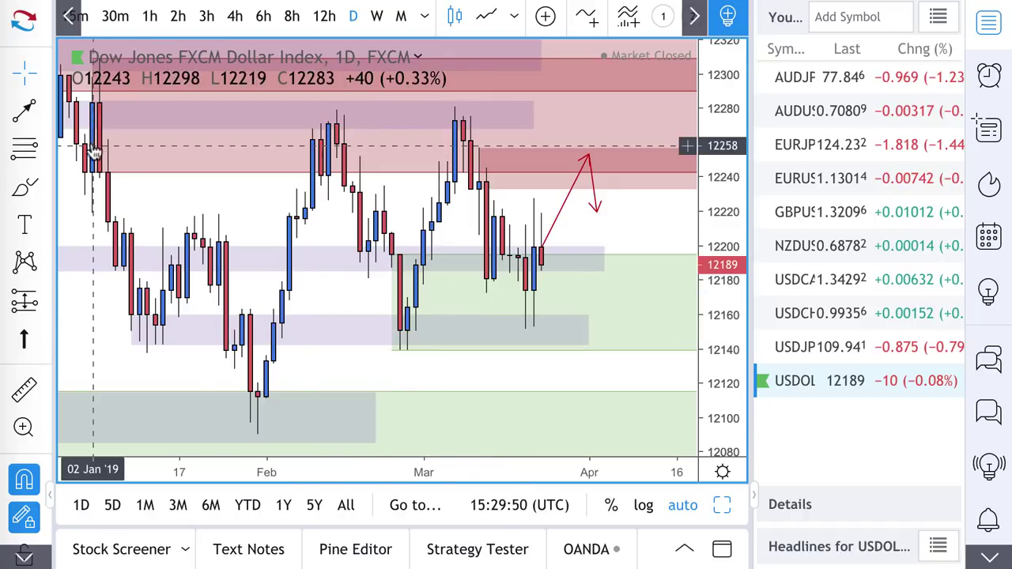
left_click(27, 110)
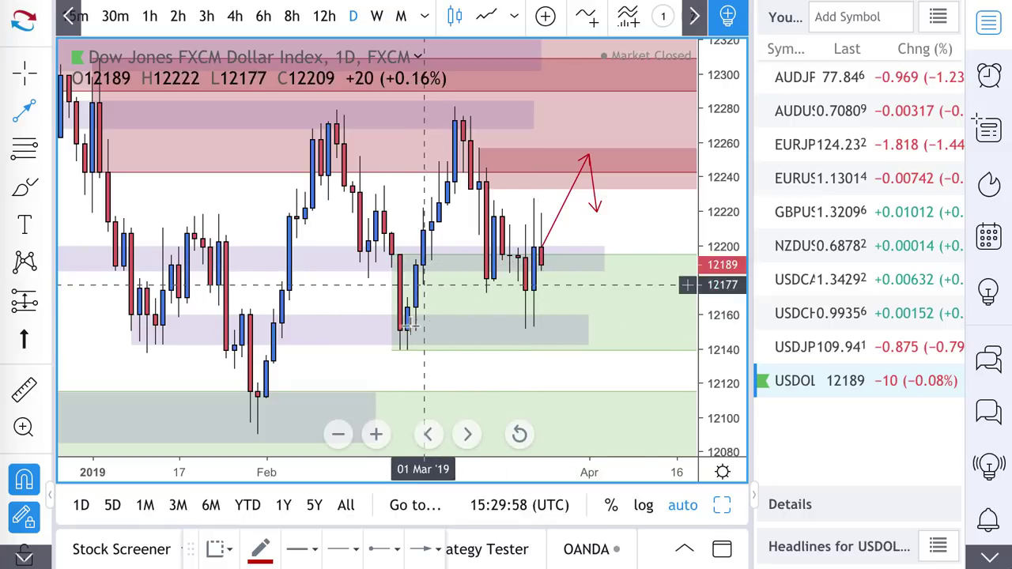
mouse_move(406, 330)
left_mouse_down()
mouse_move(549, 324)
mouse_move(534, 327)
left_mouse_up()
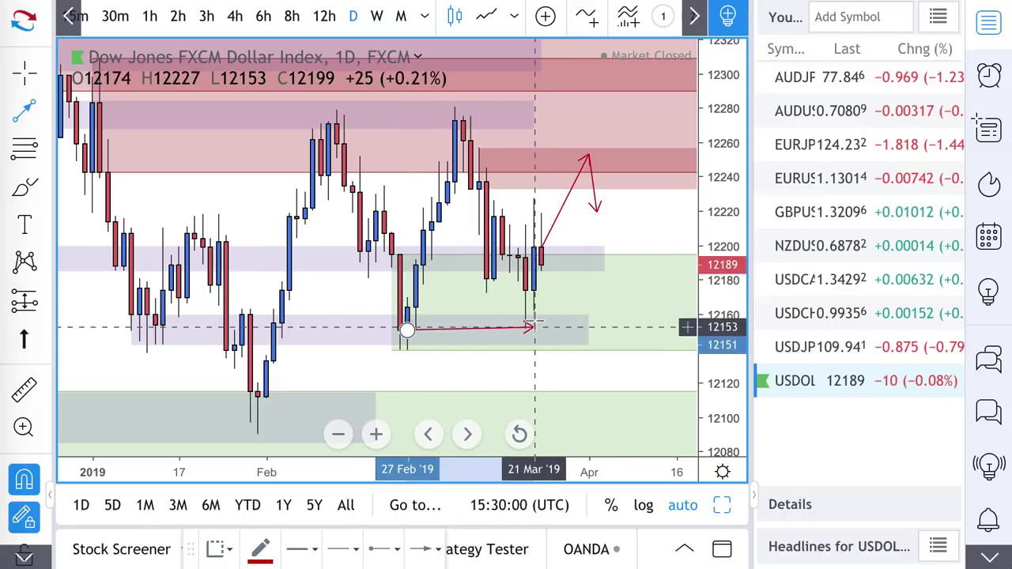
key("Escape")
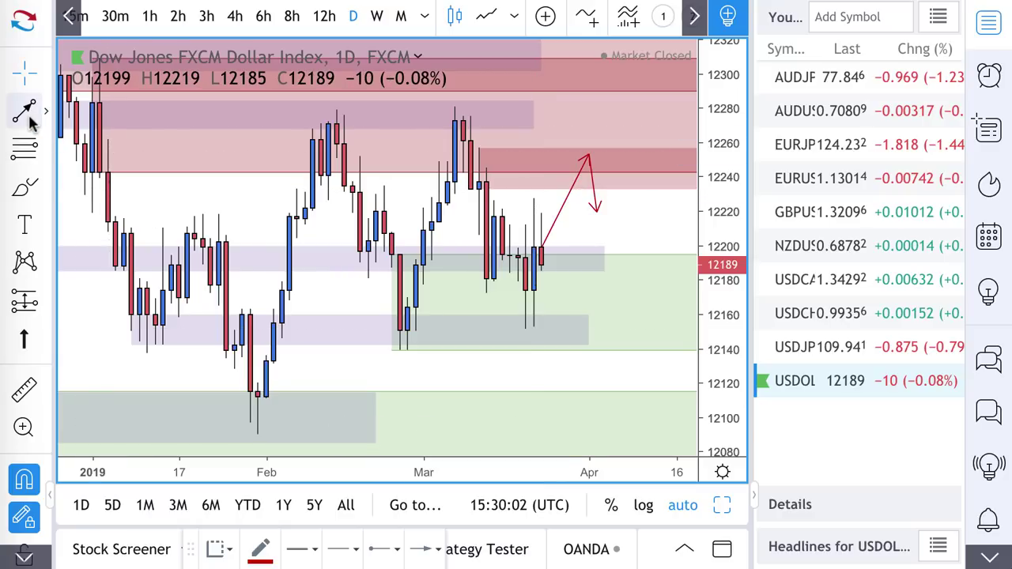
Draw arrows from the latest candle down to 12140 and back up to 12165, plus a rising arrow from 12101 to about 12130.
left_click_drag(542, 265, 581, 349)
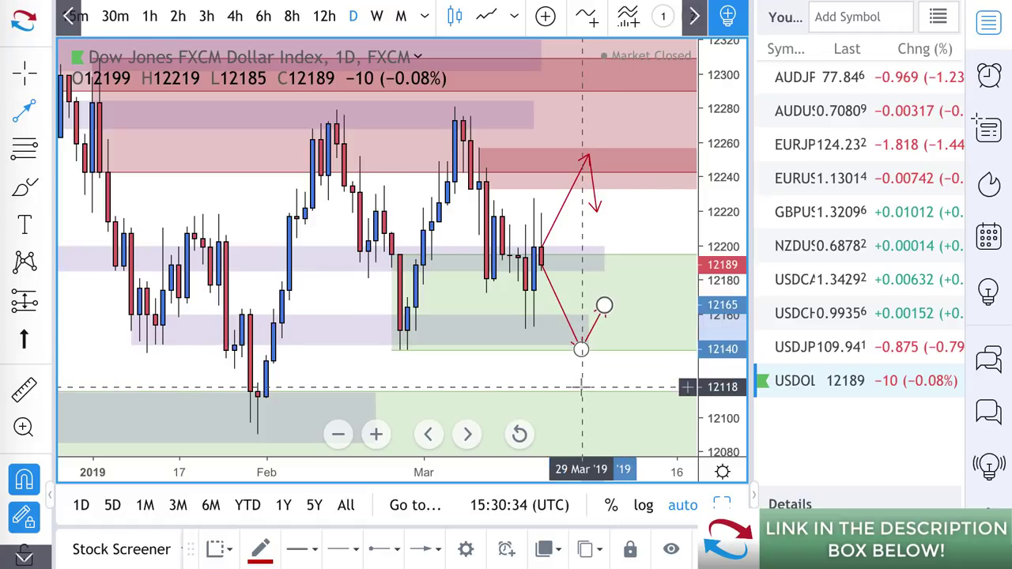
scroll(585, 403, "down", 1)
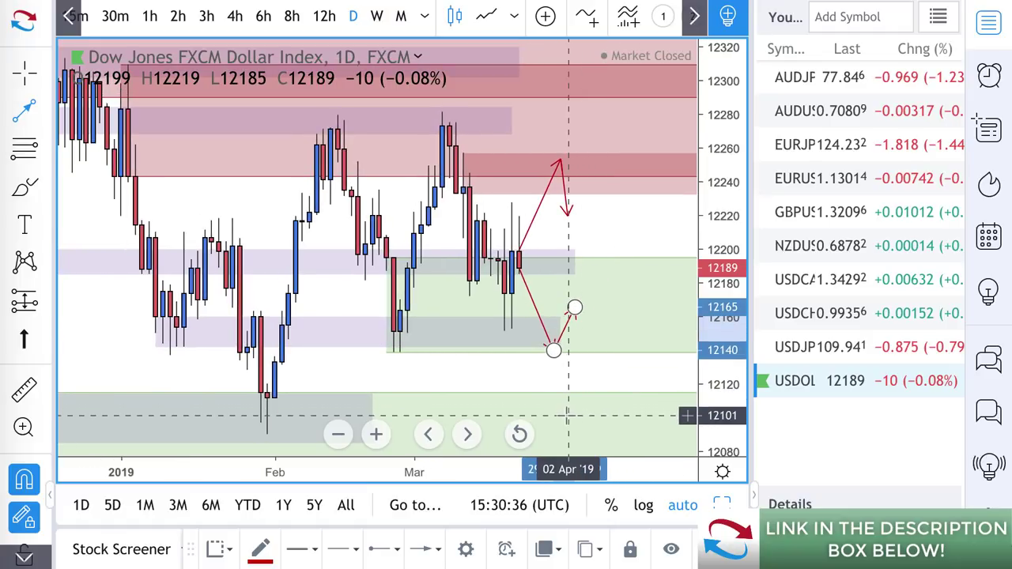
left_click(567, 416)
left_click(601, 326)
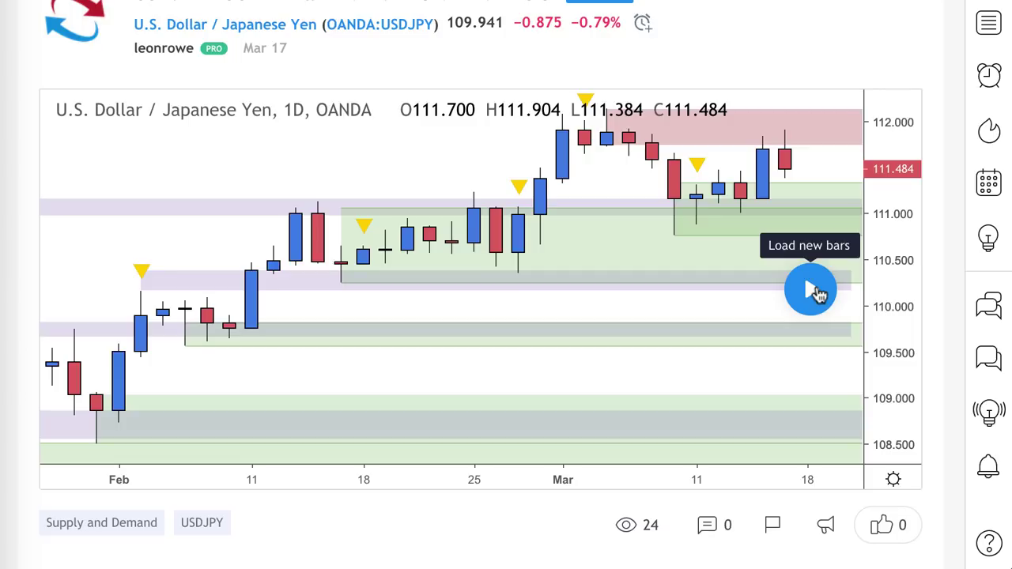
Load the new bars on the published USDJPY idea, and switch the live chart to USDJPY.
left_click(814, 291)
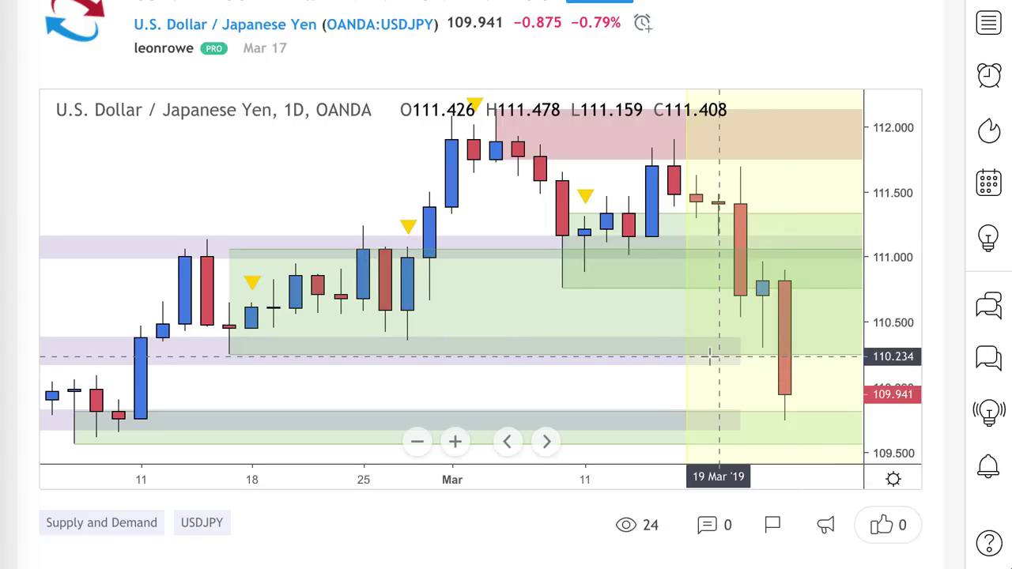
scroll(709, 358, "up", 1)
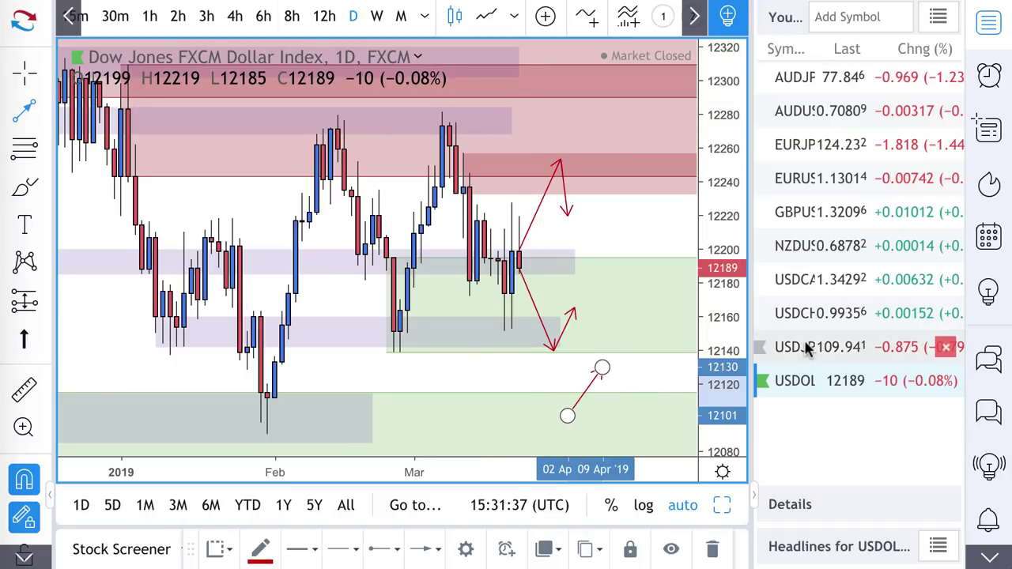
left_click(790, 347)
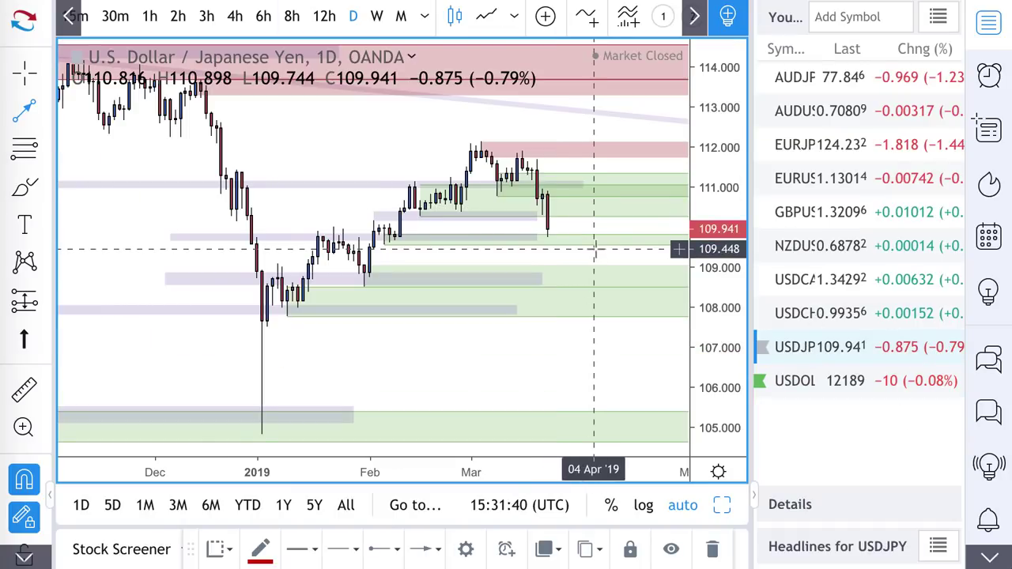
Draw a retracement zone on the 21 March candle from 110.704 to 110.959 with the Supply Zone template, and hide the watchlist.
scroll(592, 211, "up", 3)
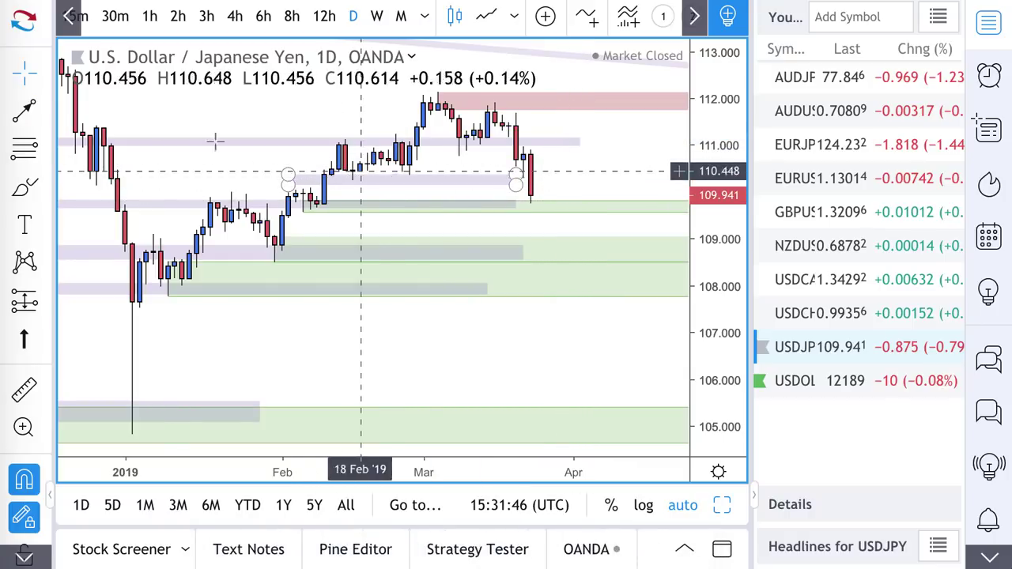
left_click(23, 148)
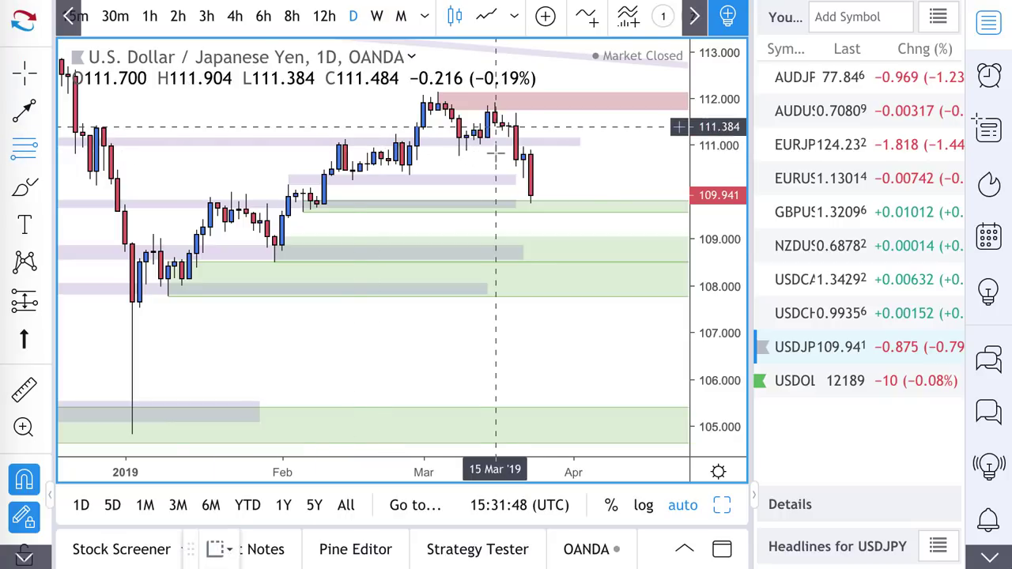
left_click(521, 159)
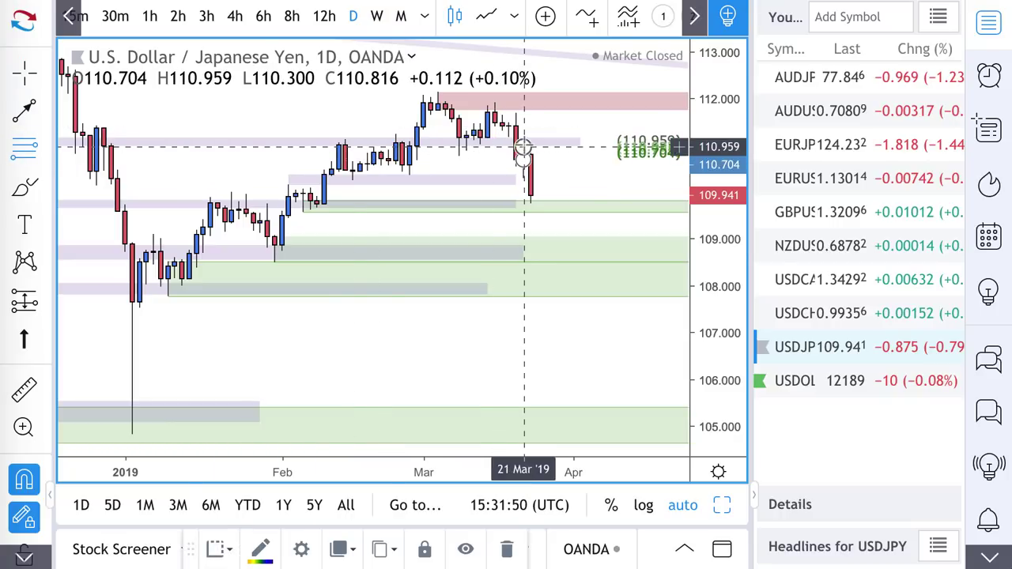
left_click(226, 548)
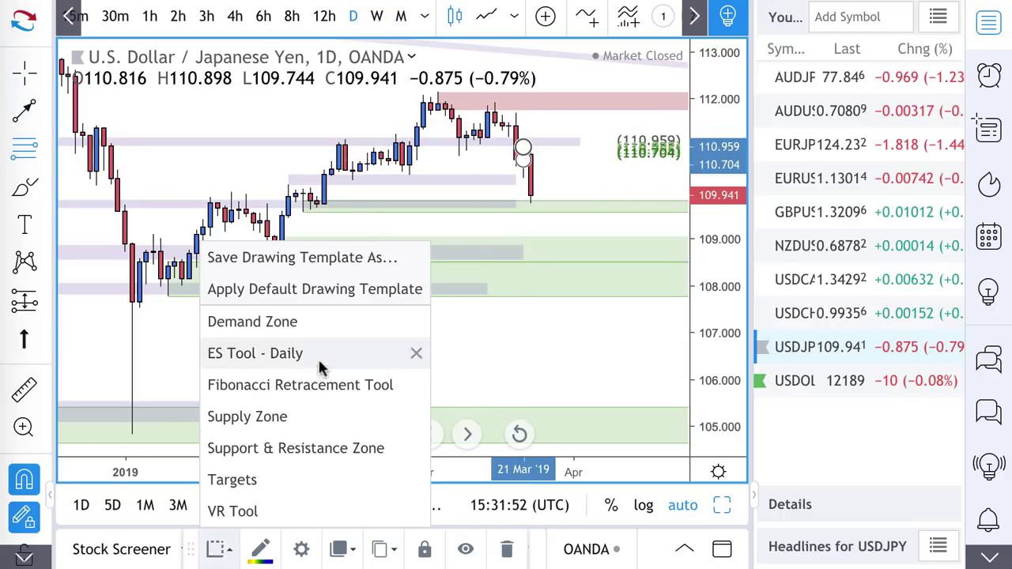
left_click(327, 413)
left_click(988, 24)
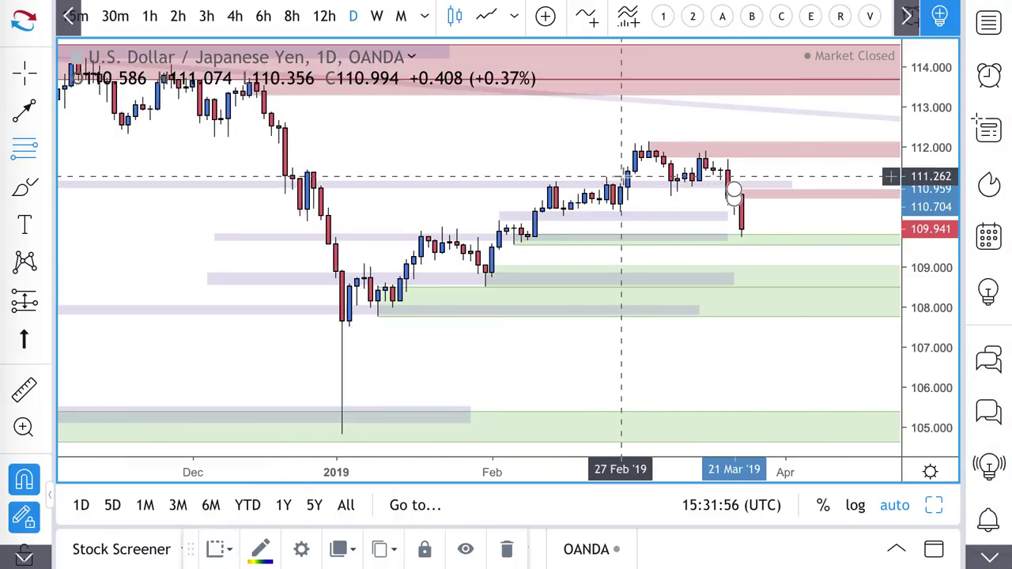
Draw an arrow from the 22 March low at 109.744 up to about 110.828 in the new supply zone and another down to 109.887.
scroll(622, 176, "up", 4)
scroll(622, 176, "up", 1)
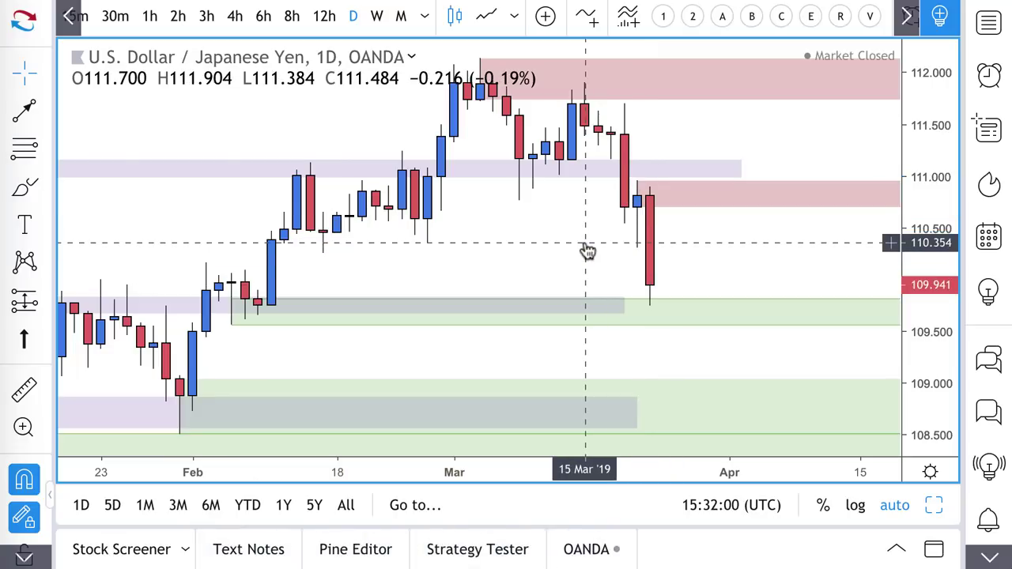
scroll(585, 250, "down", 3)
scroll(597, 286, "up", 2)
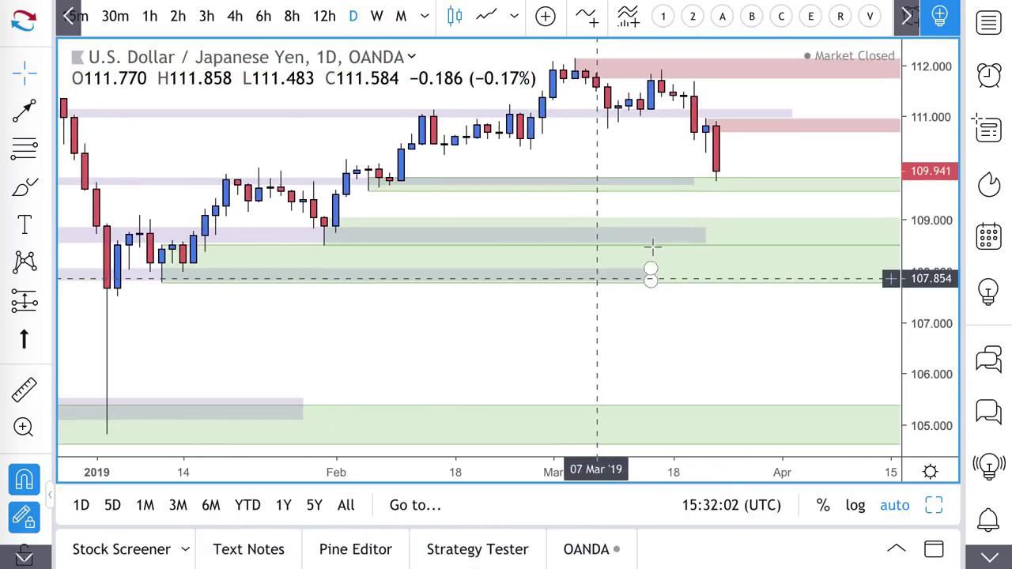
scroll(655, 197, "up", 3)
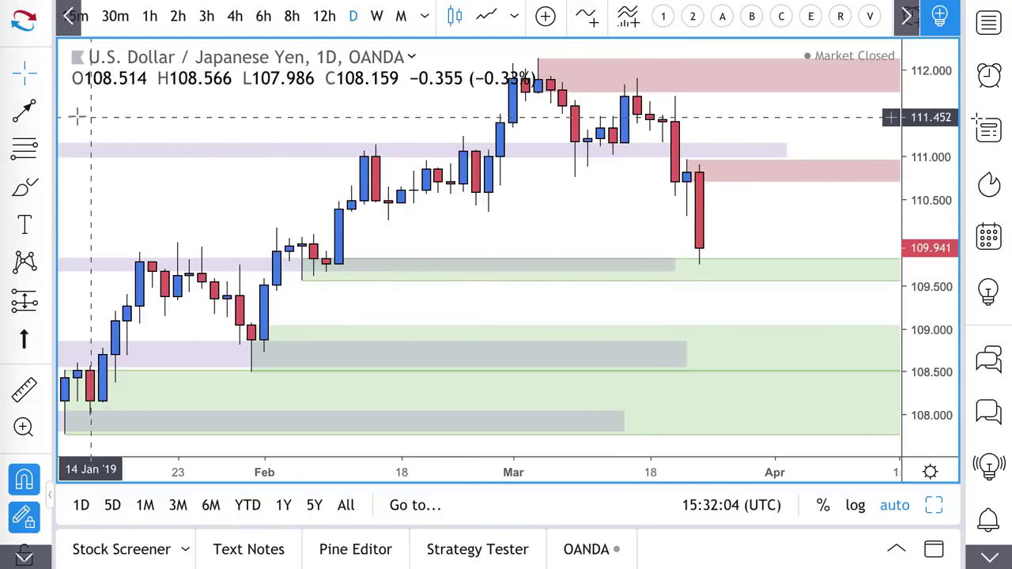
left_click(24, 109)
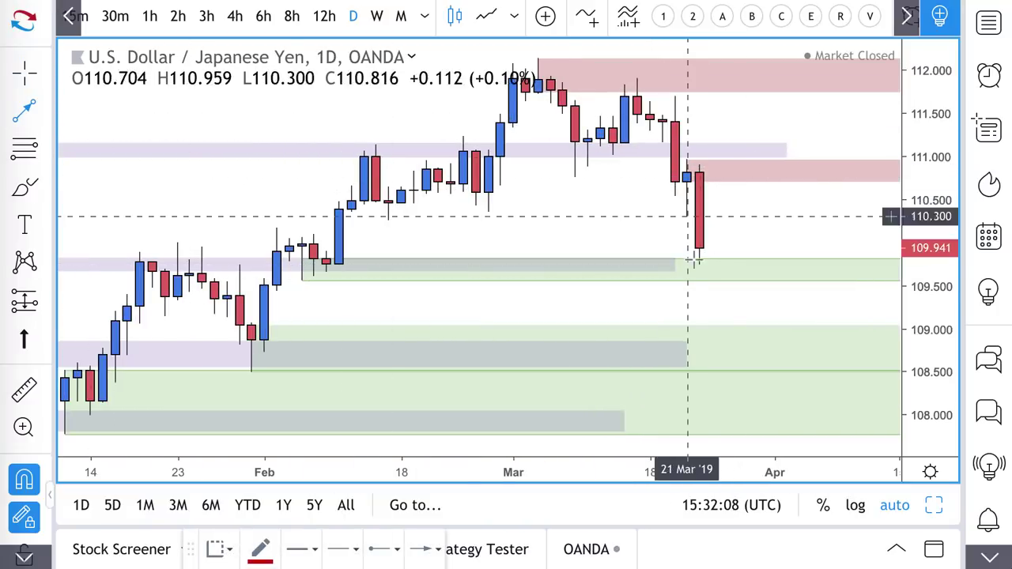
left_click(699, 265)
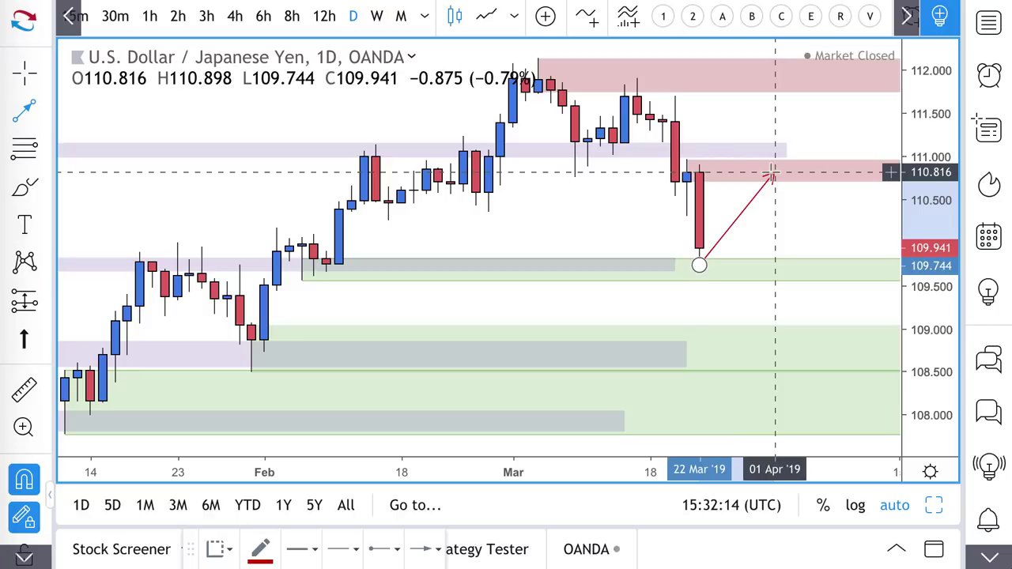
left_click(760, 171)
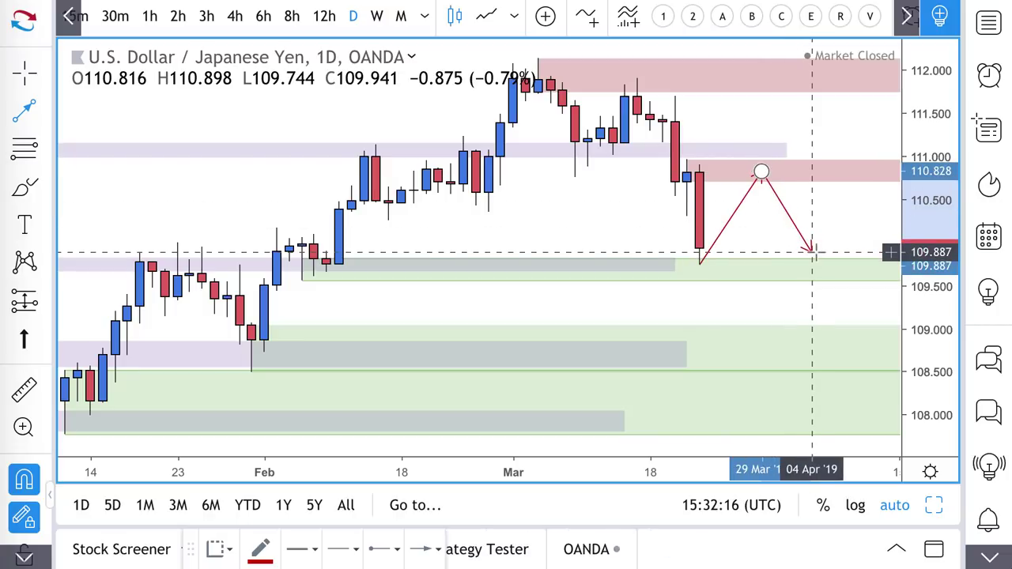
left_click(811, 250)
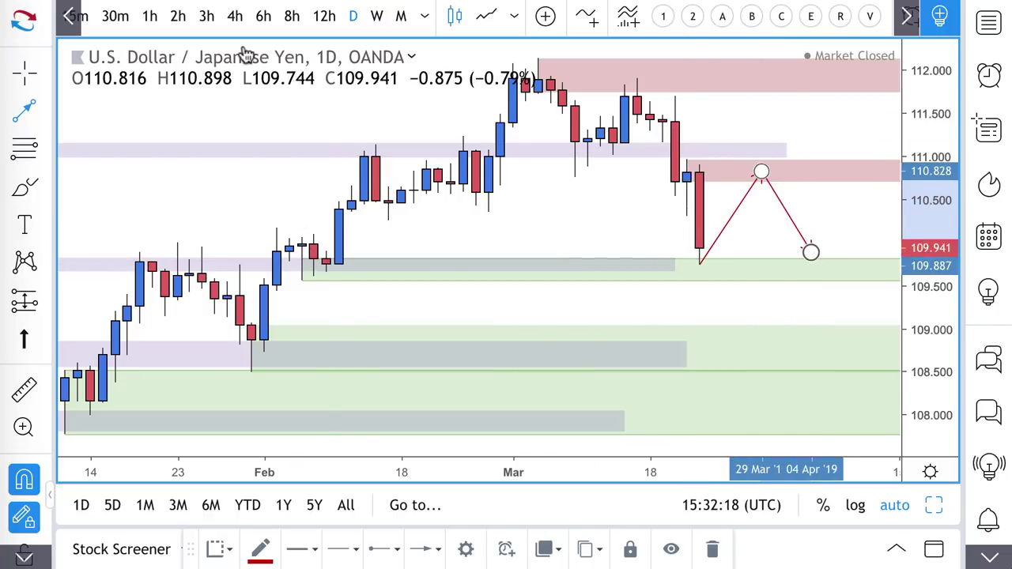
Switch the USDJPY chart to the four-hour timeframe.
left_click(235, 22)
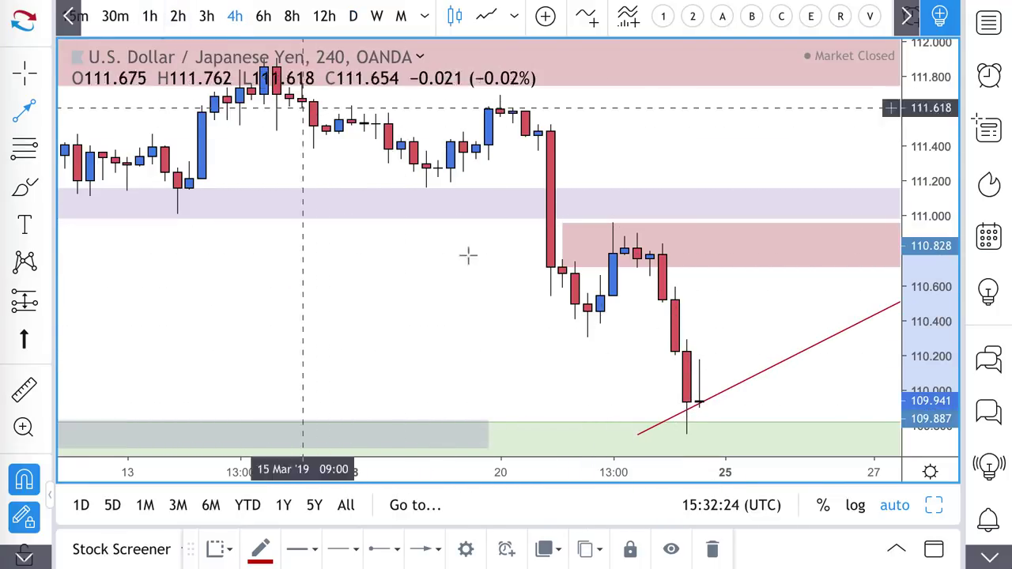
Look over the four-hour USDJPY price action, and switch the chart back to the daily timeframe.
scroll(624, 325, "down", 5)
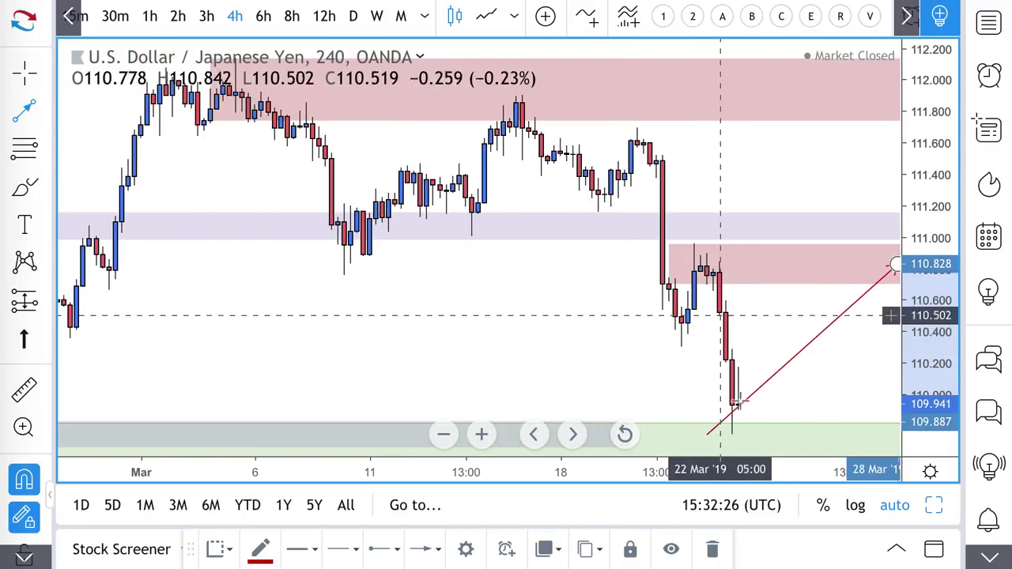
scroll(743, 399, "down", 5)
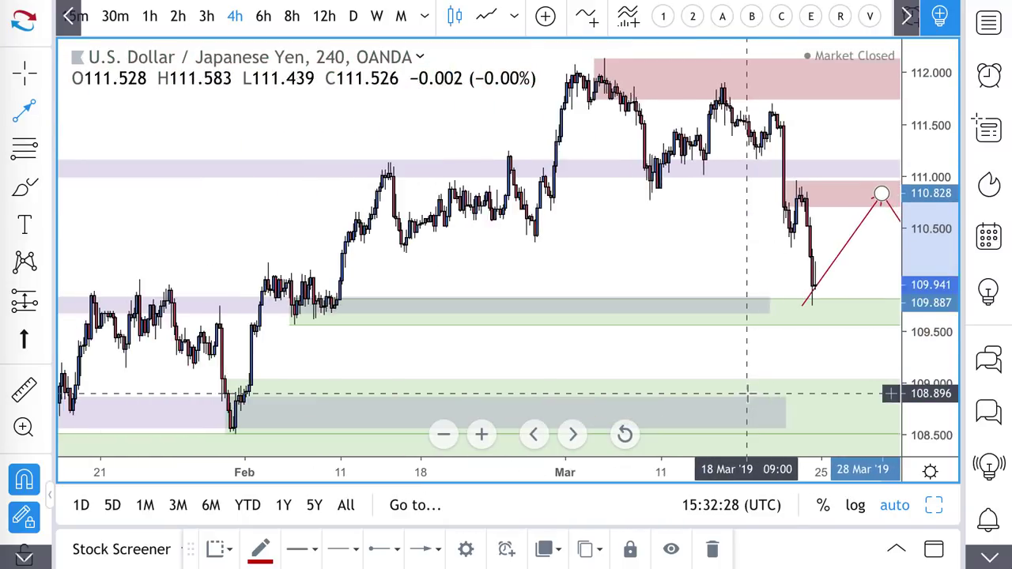
scroll(812, 316, "up", 3)
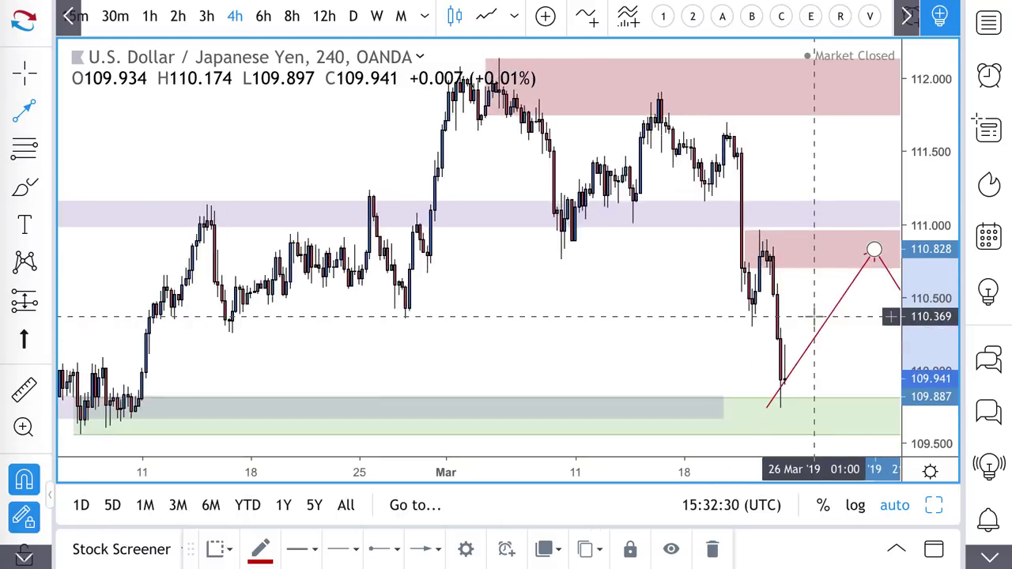
scroll(814, 316, "up", 2)
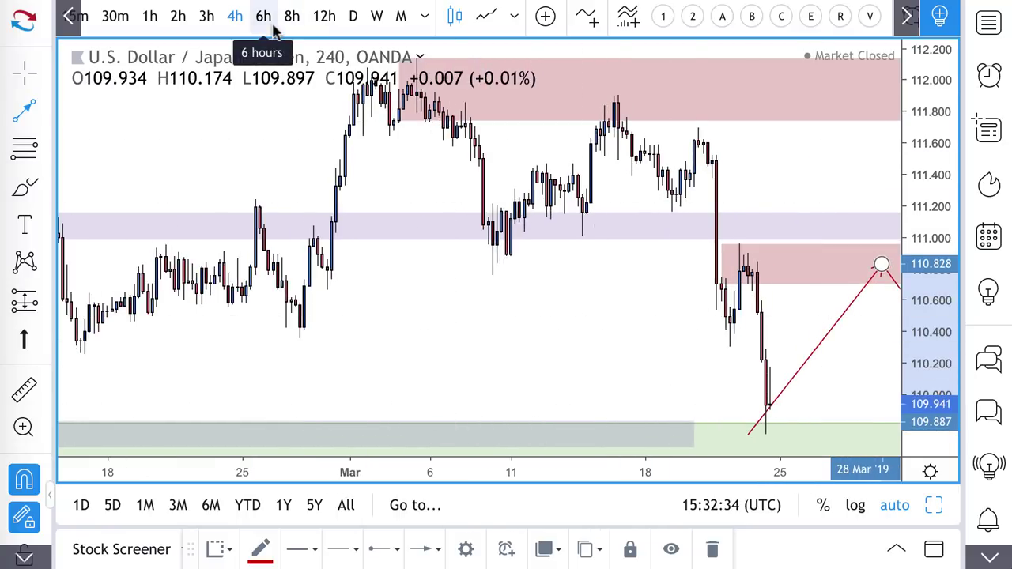
left_click(352, 16)
scroll(492, 241, "up", 5)
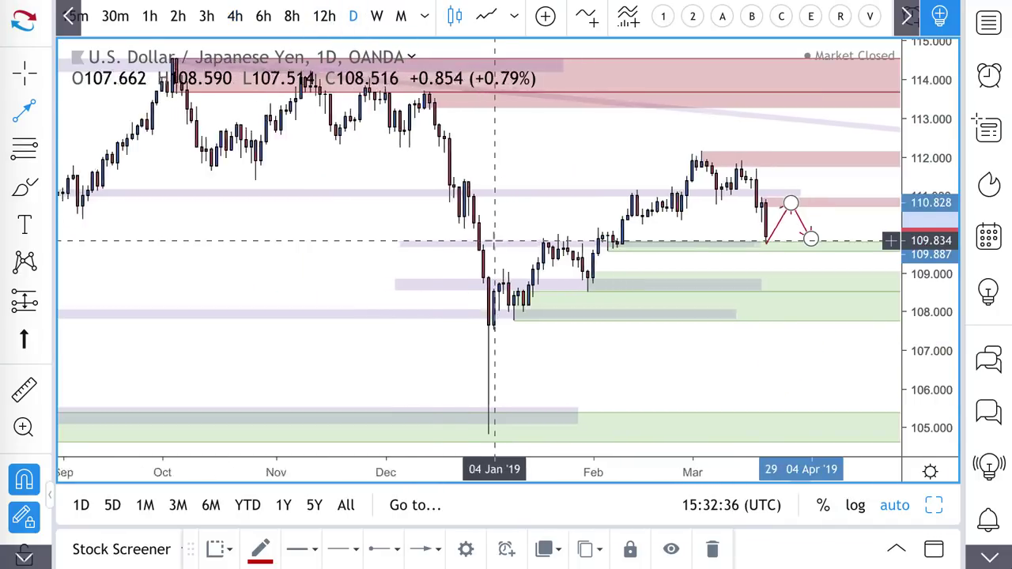
scroll(492, 241, "up", 1)
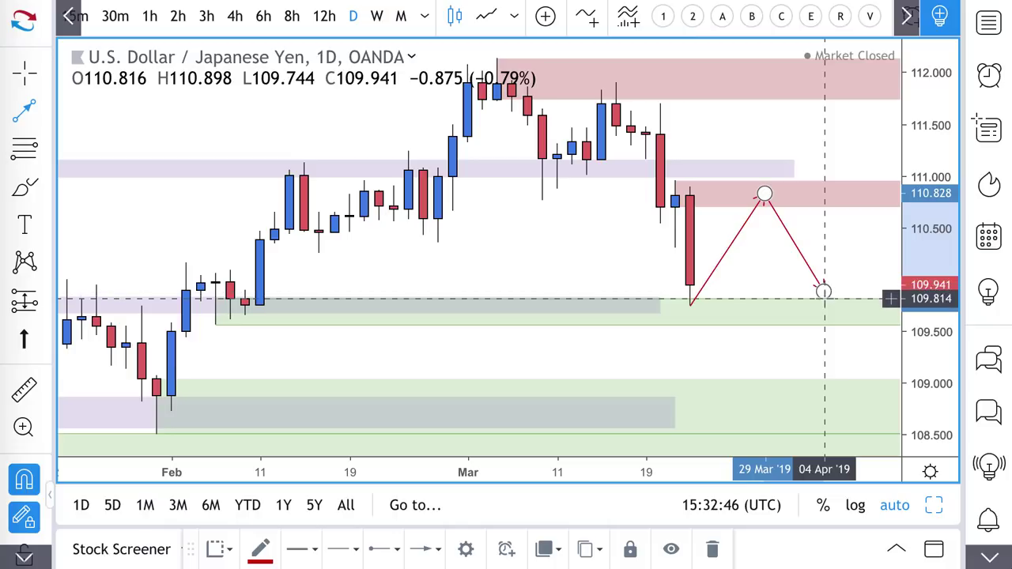
Draw an arrow from the 22 March low at 109.744 down to about 108.708 in the demand zone and another up to about 109.4.
scroll(825, 299, "down", 5)
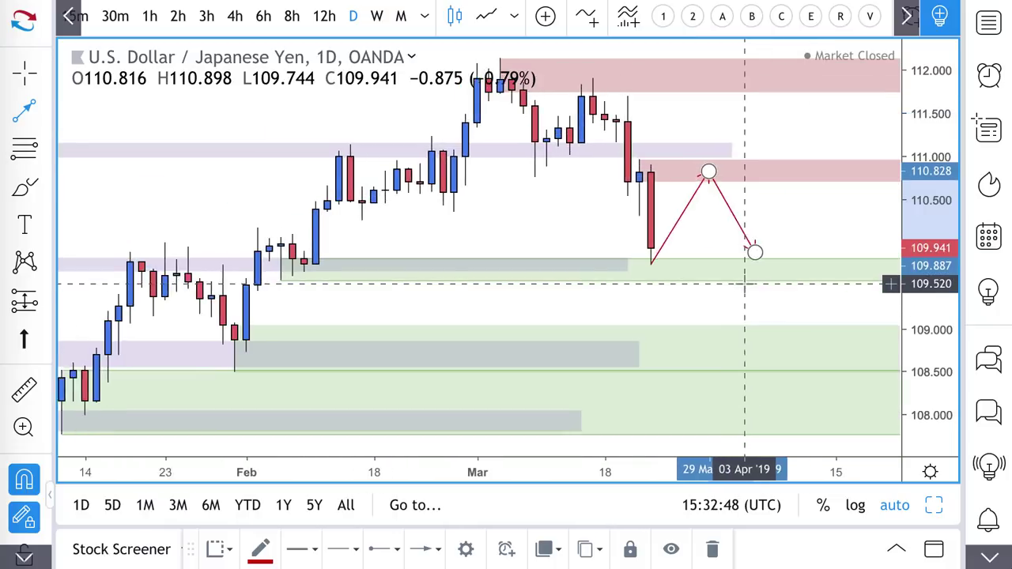
scroll(744, 284, "up", 1)
left_click(653, 275)
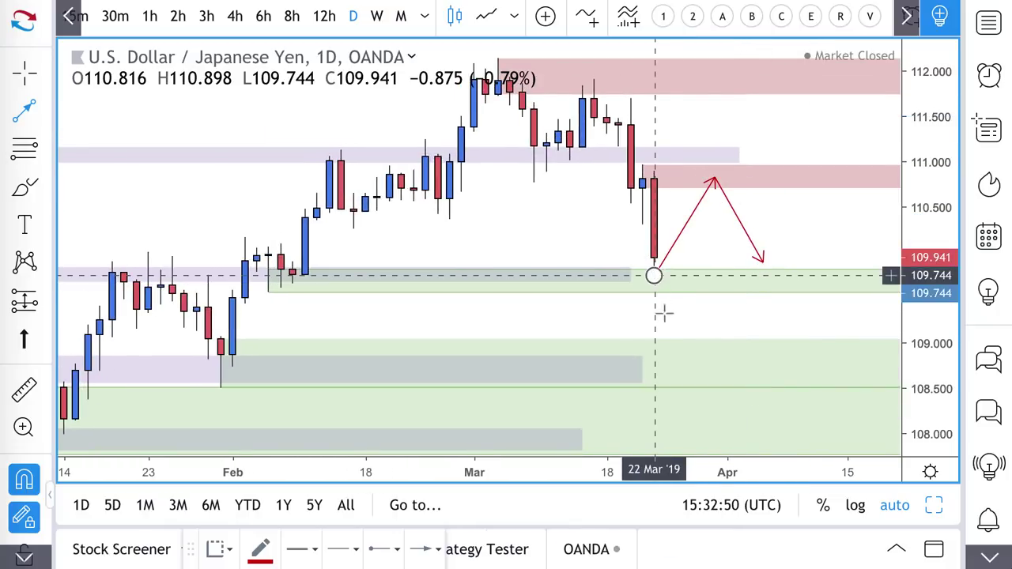
left_click(678, 367)
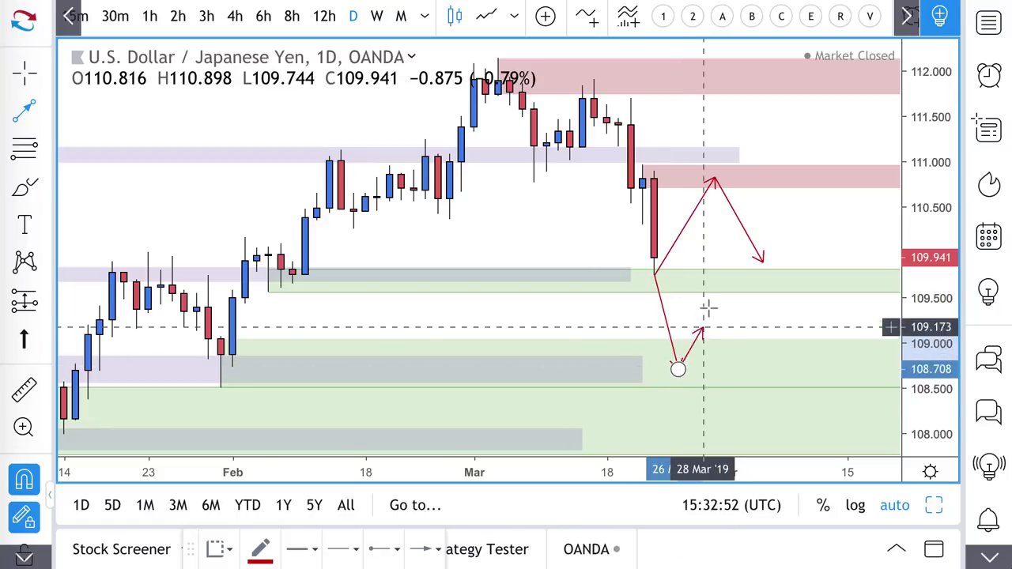
double_click(707, 306)
Draw an upward arrow from about 107.963 in the lower demand zone to about 108.753.
scroll(699, 358, "down", 2)
scroll(699, 358, "down", 1)
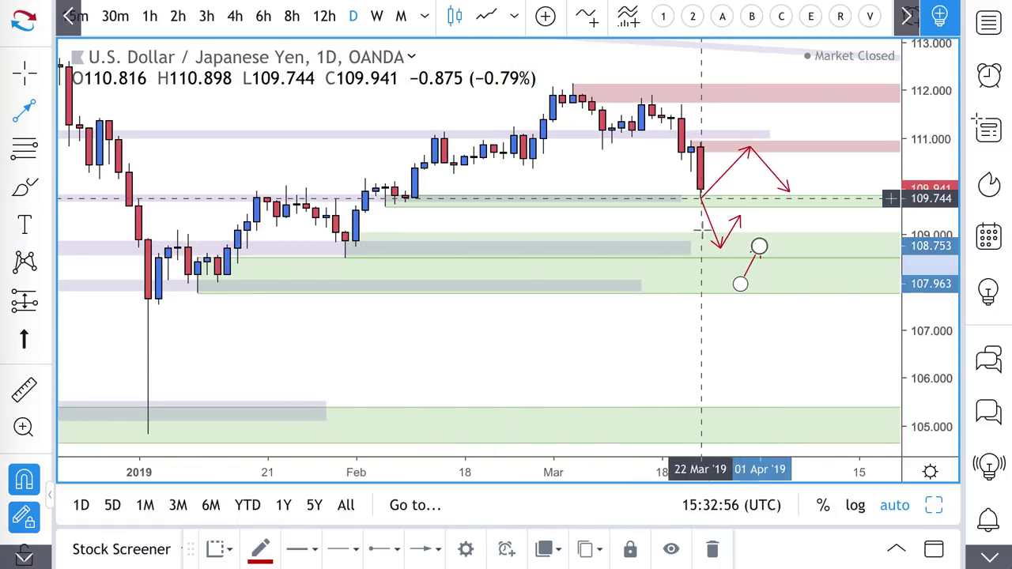
scroll(698, 230, "up", 2)
scroll(698, 230, "up", 1)
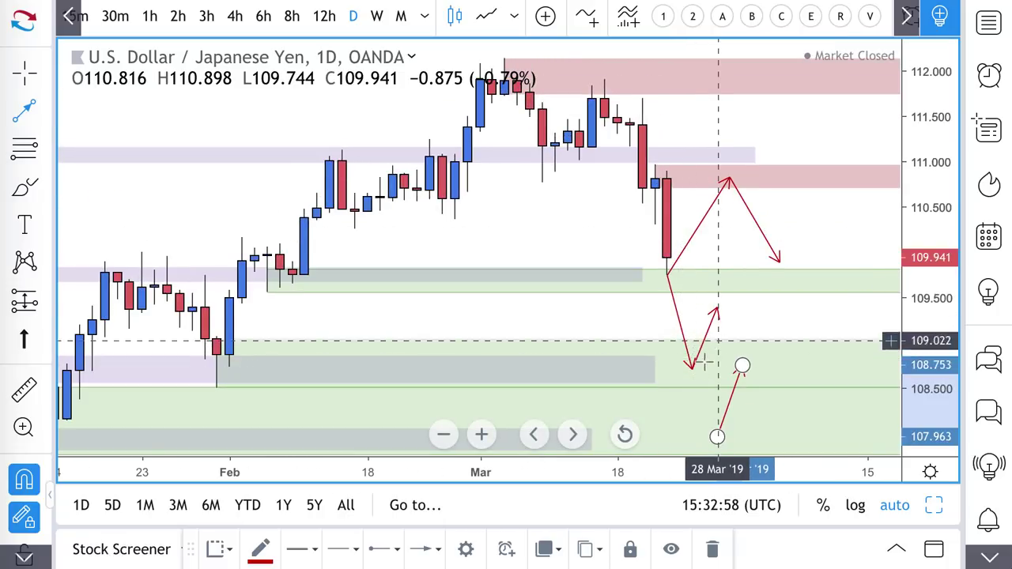
key("Escape")
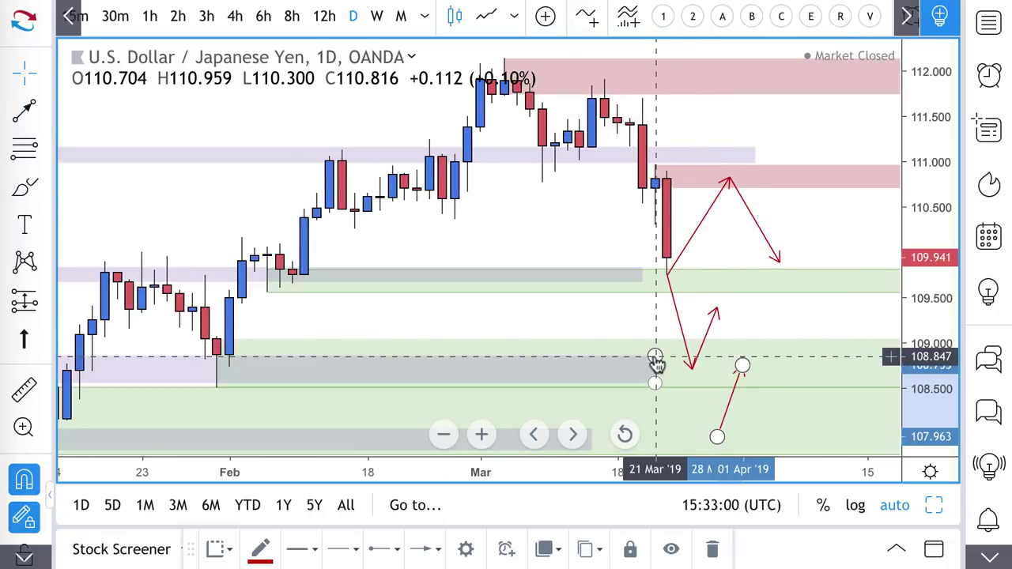
Extend the purple support and resistance zone near 108.555 forward to 9 April 2019.
left_click_drag(654, 358, 816, 359)
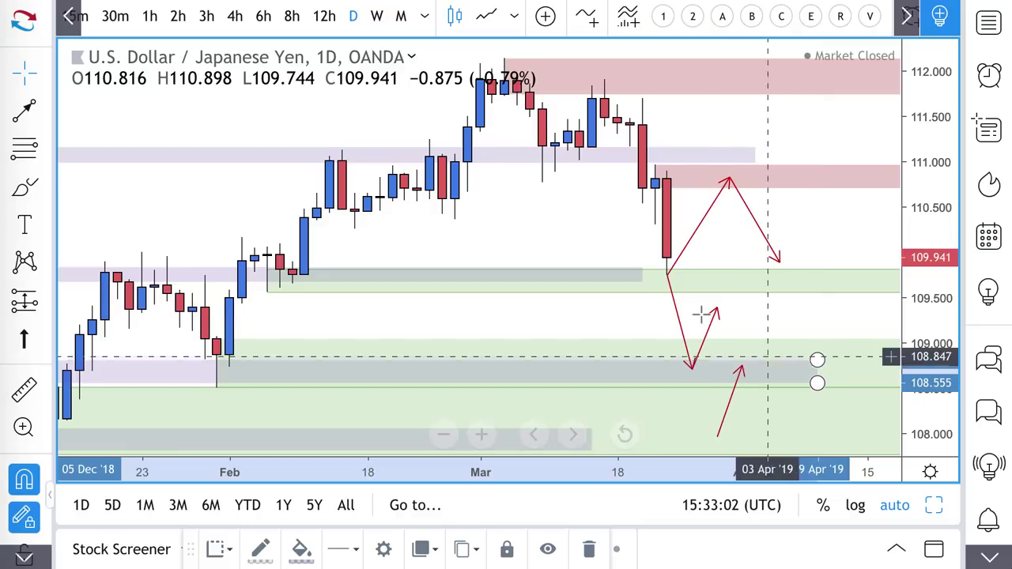
scroll(696, 312, "down", 3)
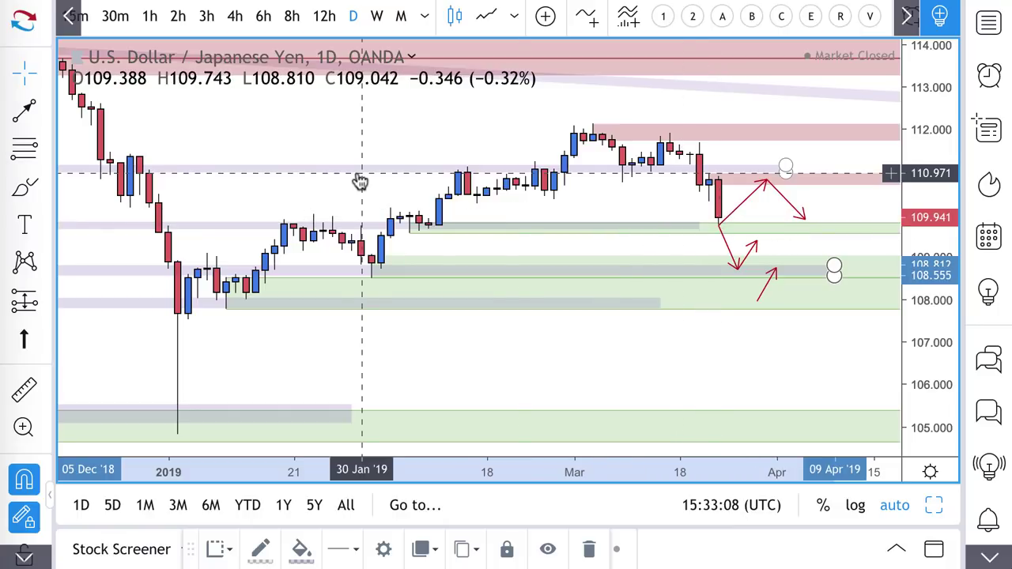
scroll(312, 118, "up", 2)
scroll(332, 119, "down", 1)
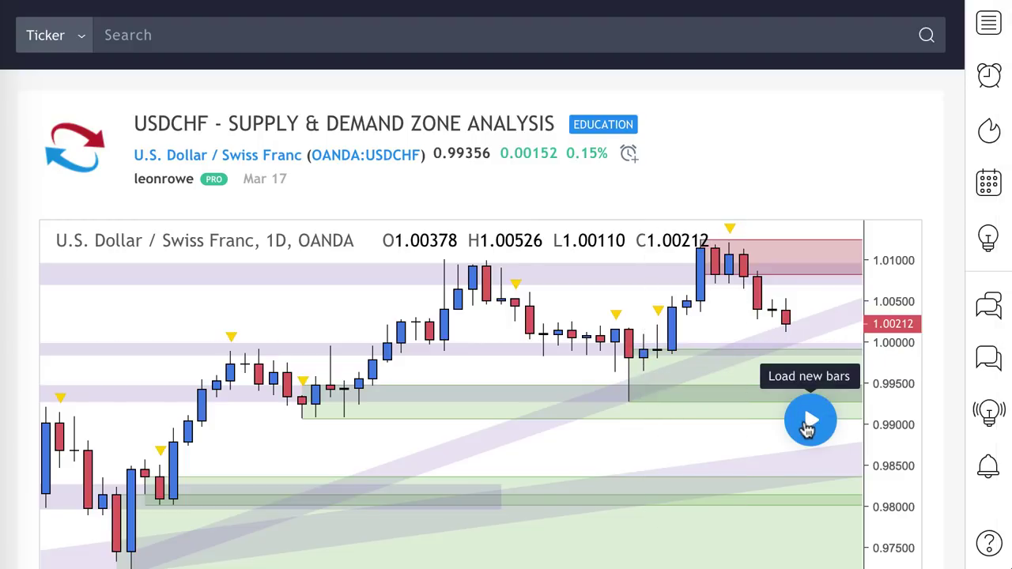
Load the new bars on the published USDCHF idea, review its zones, and switch the live chart to USDCHF.
left_click(808, 423)
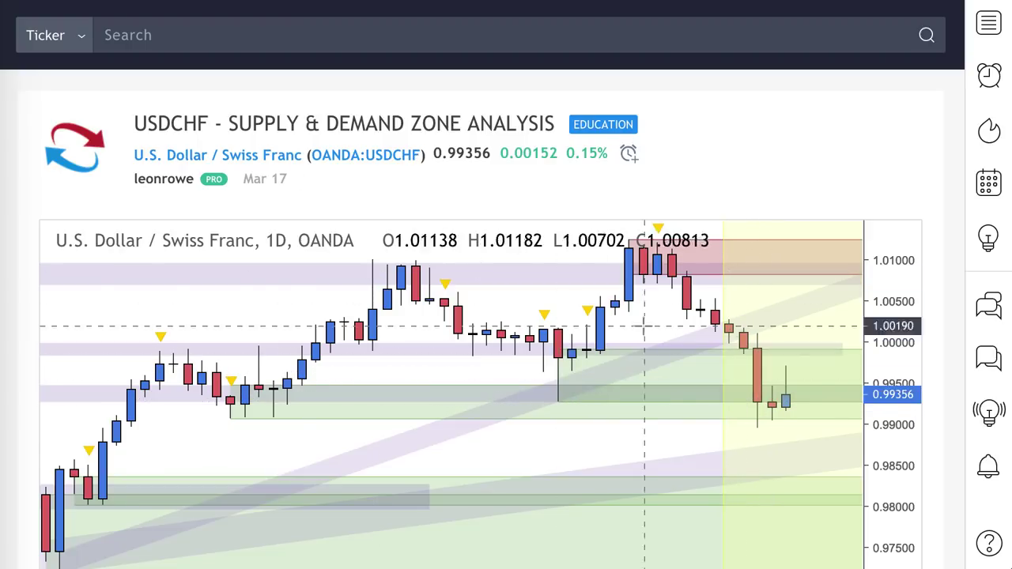
scroll(786, 415, "down", 2)
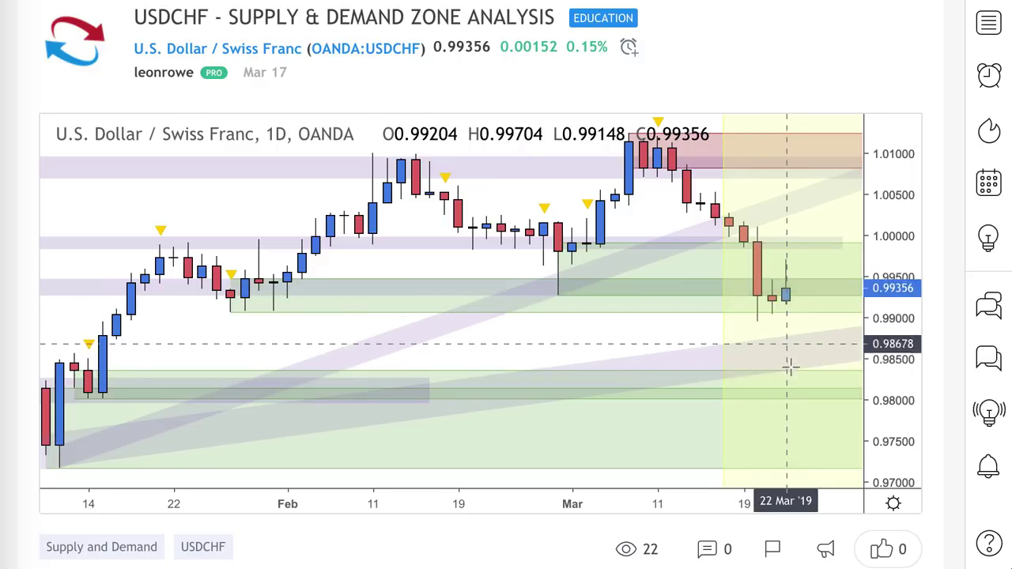
scroll(644, 380, "down", 2)
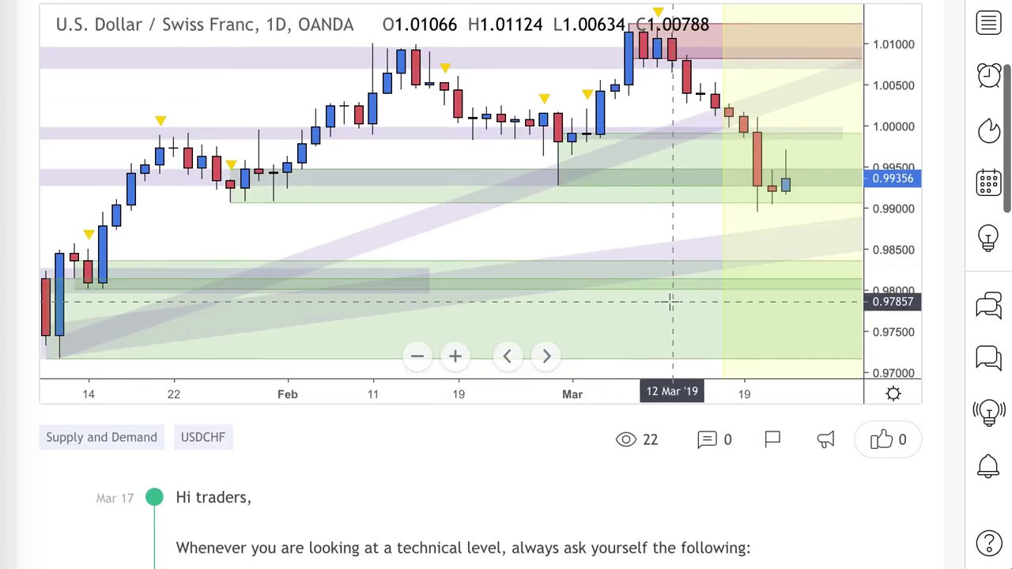
scroll(669, 298, "up", 3)
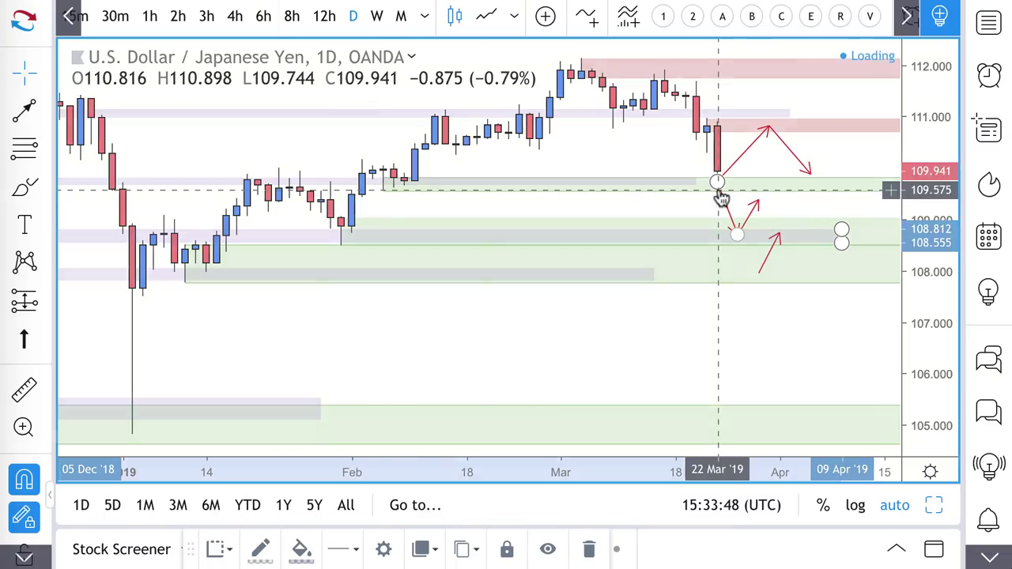
key("Down")
key("Down")
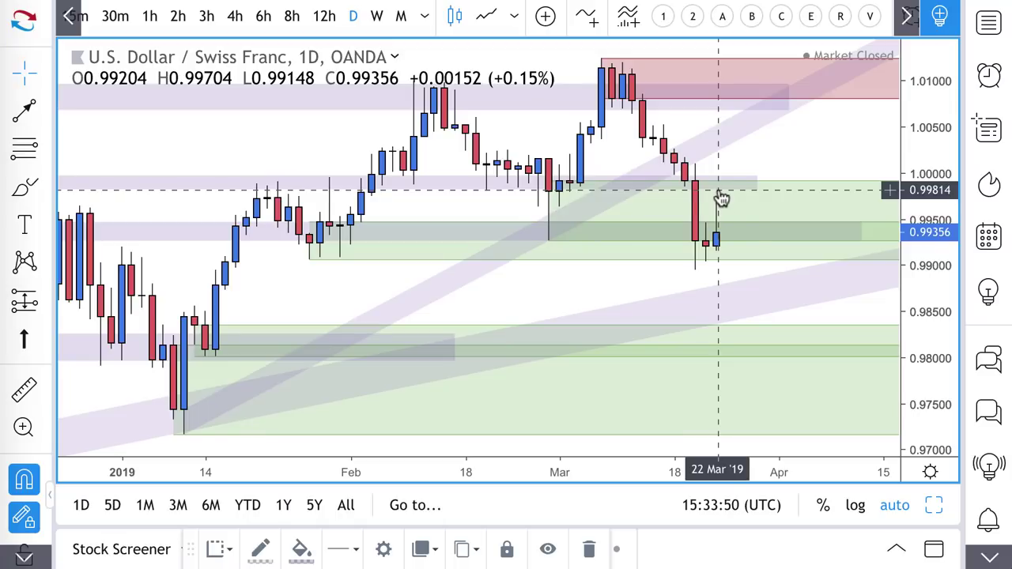
Remove the broken demand zone that starts at the late-February low, just below 1.00000.
right_click(775, 189)
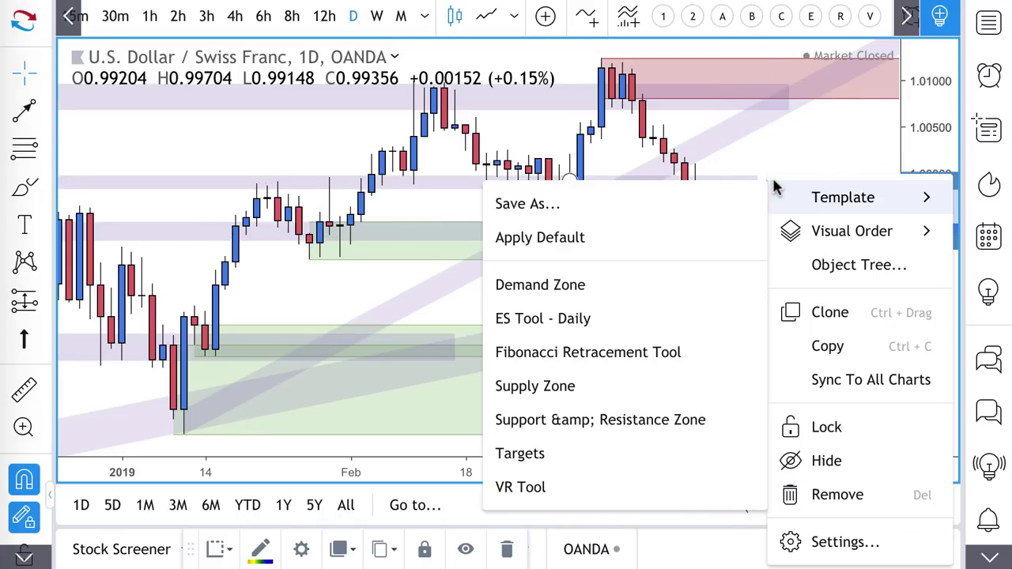
key("Escape")
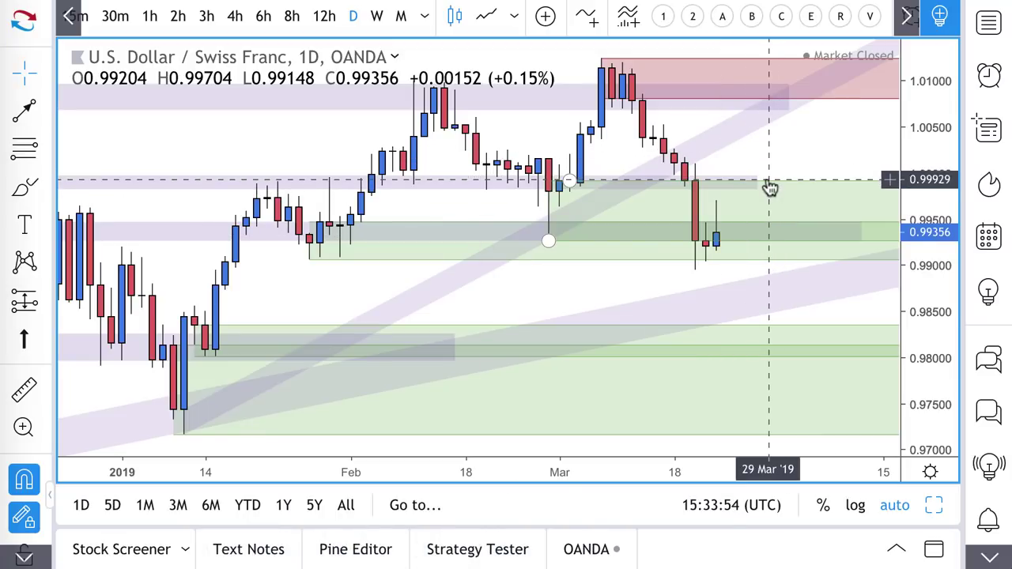
key("Escape")
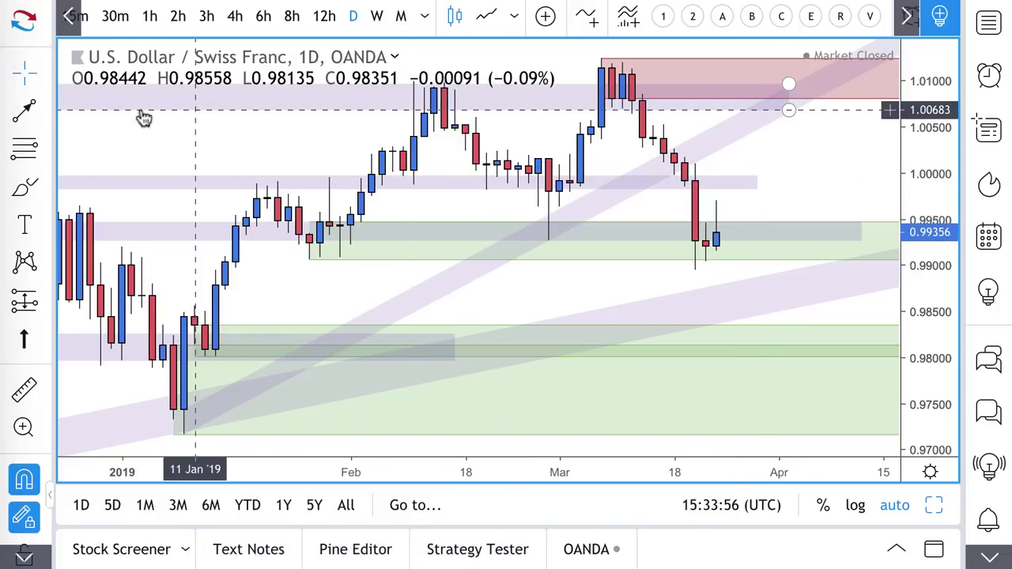
Draw an arrow beside the latest candle from about 0.99346 down to 0.98214 and another up to 0.98649.
left_click(22, 113)
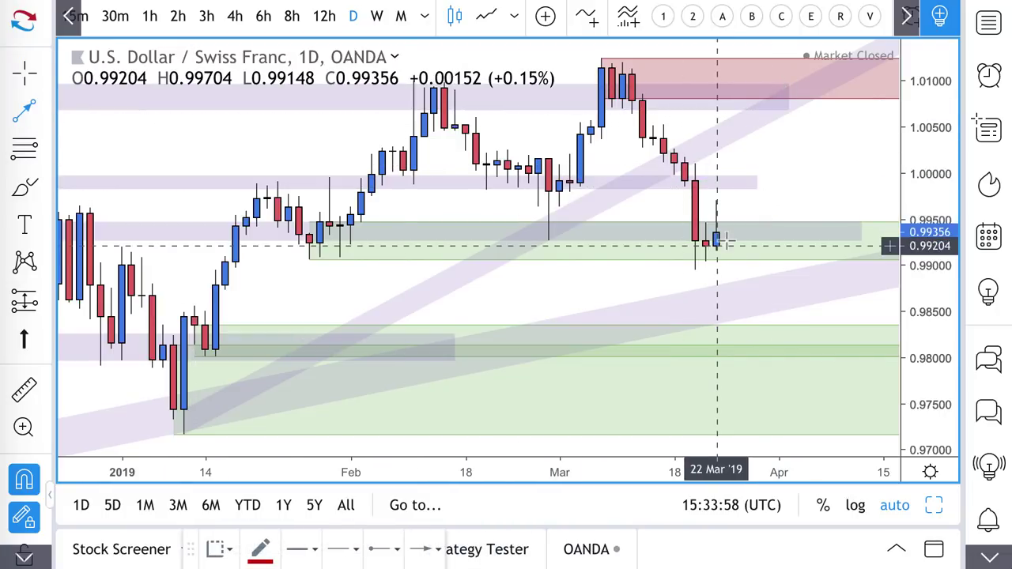
left_click(725, 233)
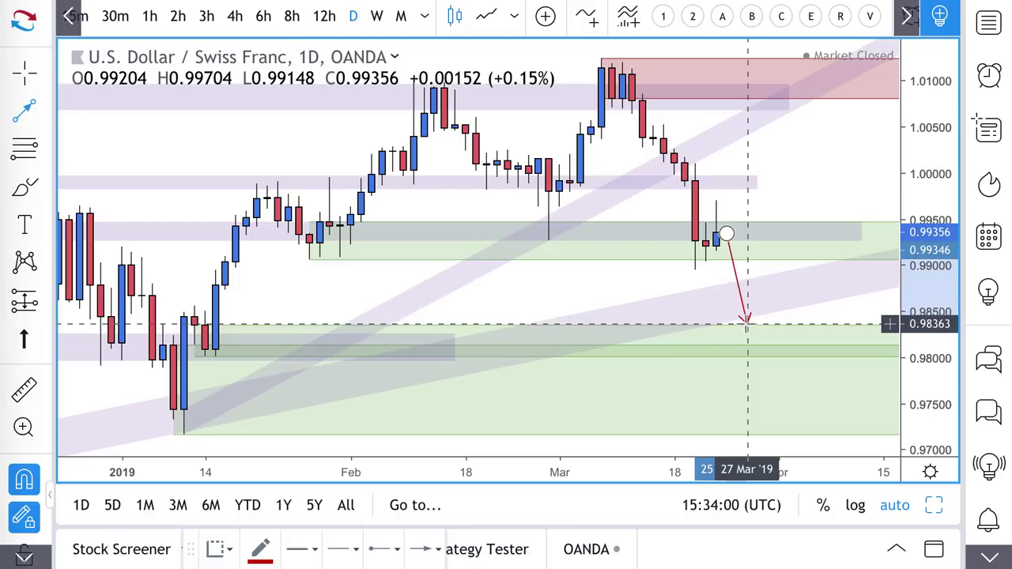
left_click(746, 338)
left_click(768, 298)
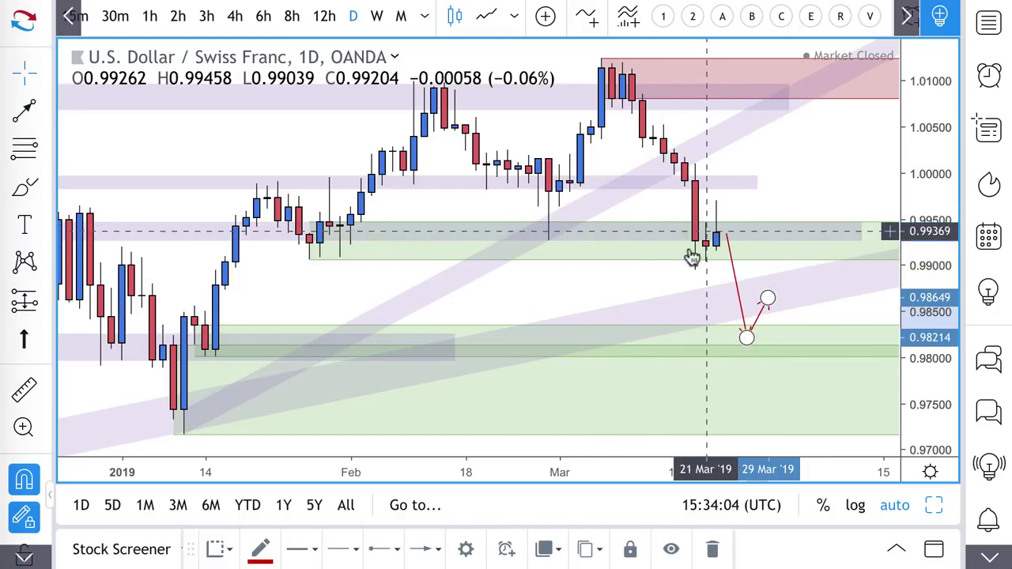
Draw an arrow from the 22 March close at 0.99356 up to about 1.00054.
left_click(26, 113)
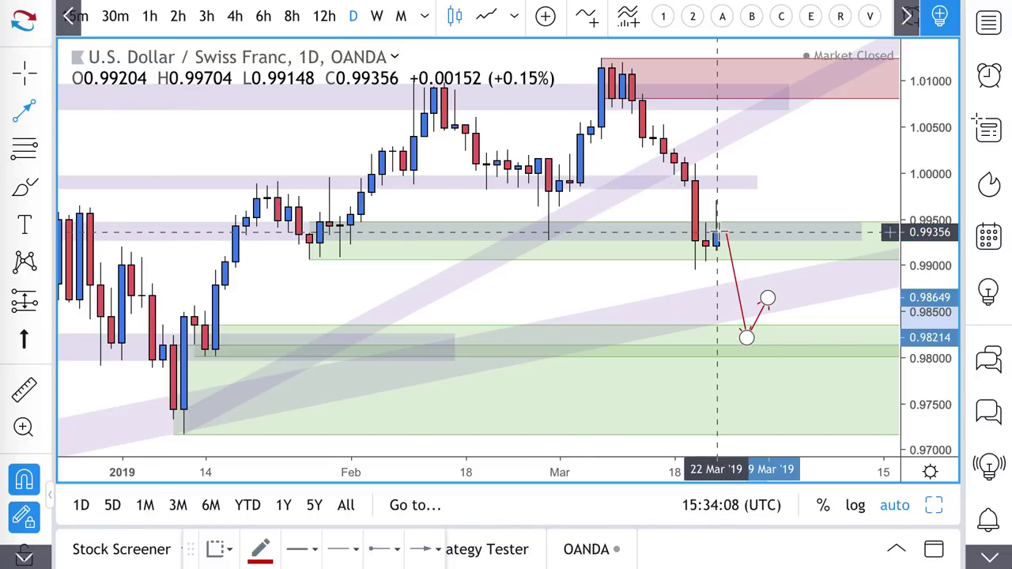
left_click(716, 231)
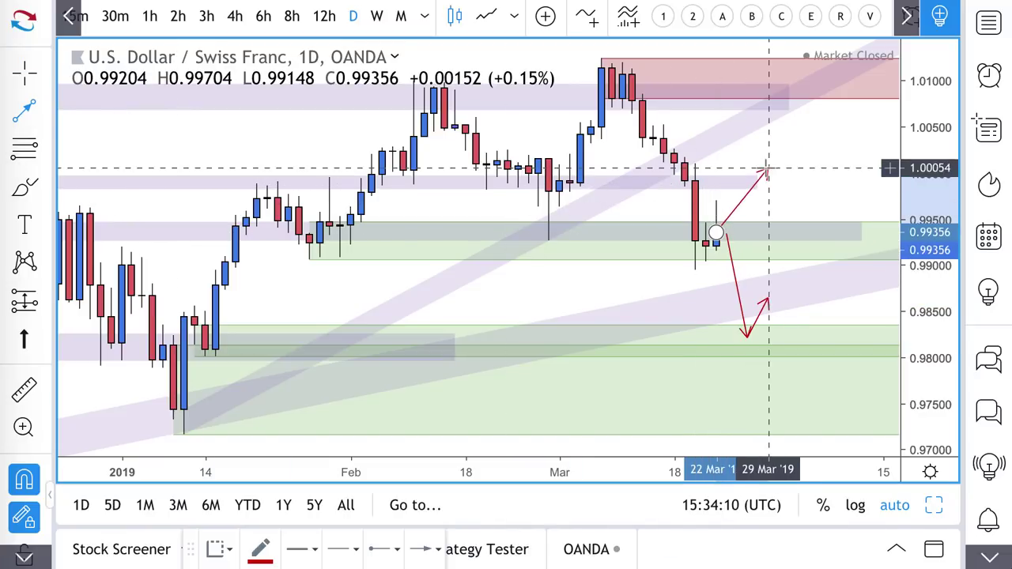
left_click(767, 168)
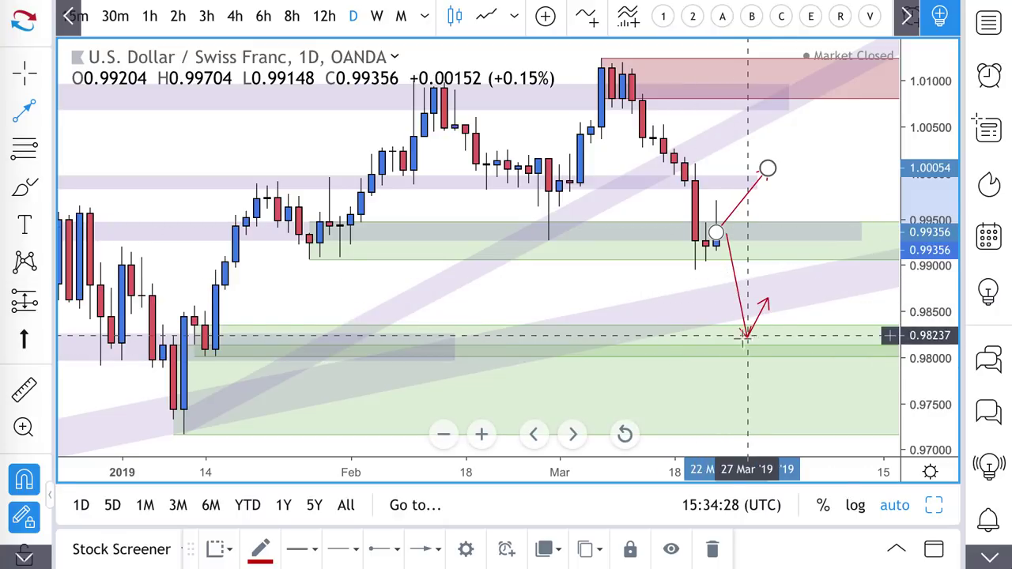
Draw an upward arrow from about 0.97460 in the lowest demand zone to about 0.98272.
scroll(757, 342, "down", 2)
left_click(769, 407)
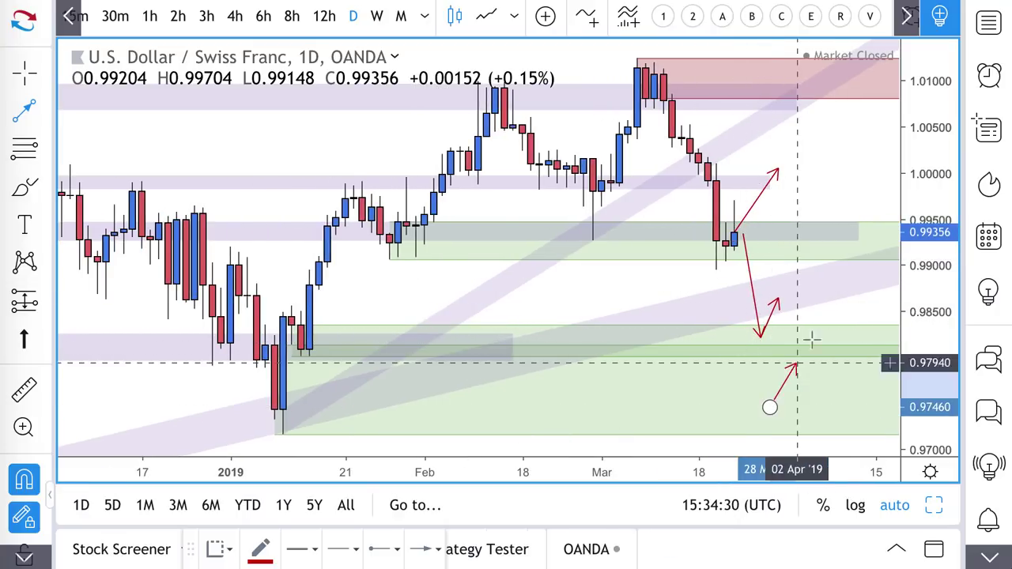
left_click(813, 332)
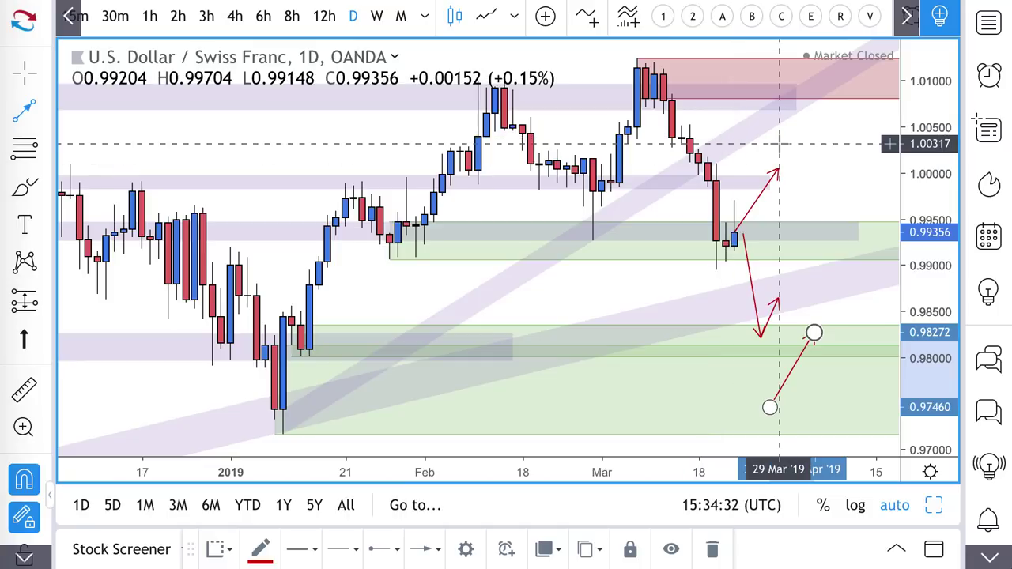
Draw a supply zone on the 15 March candle from 1.00378 to 1.00526.
scroll(779, 143, "up", 5)
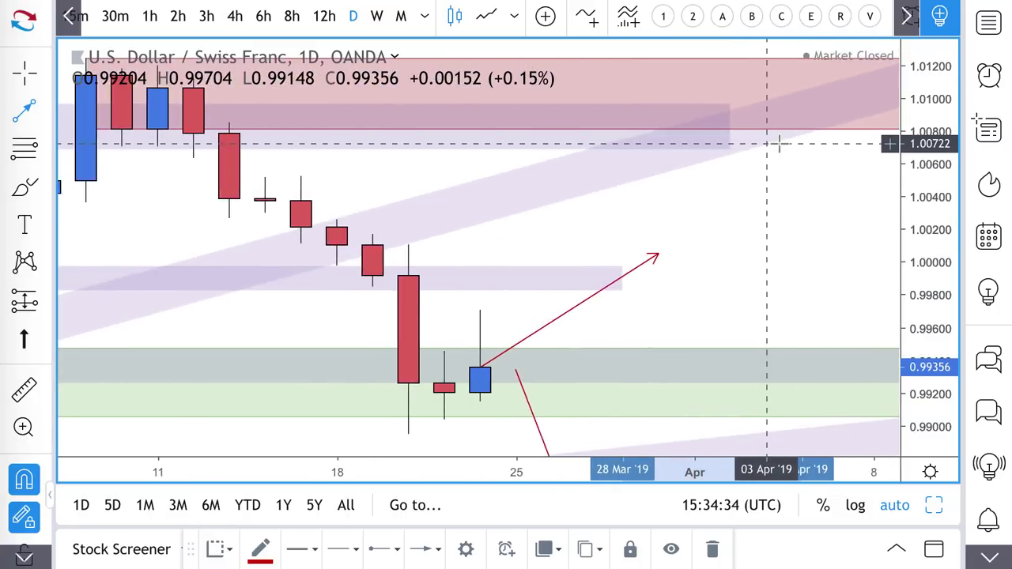
left_click(23, 148)
left_click(294, 202)
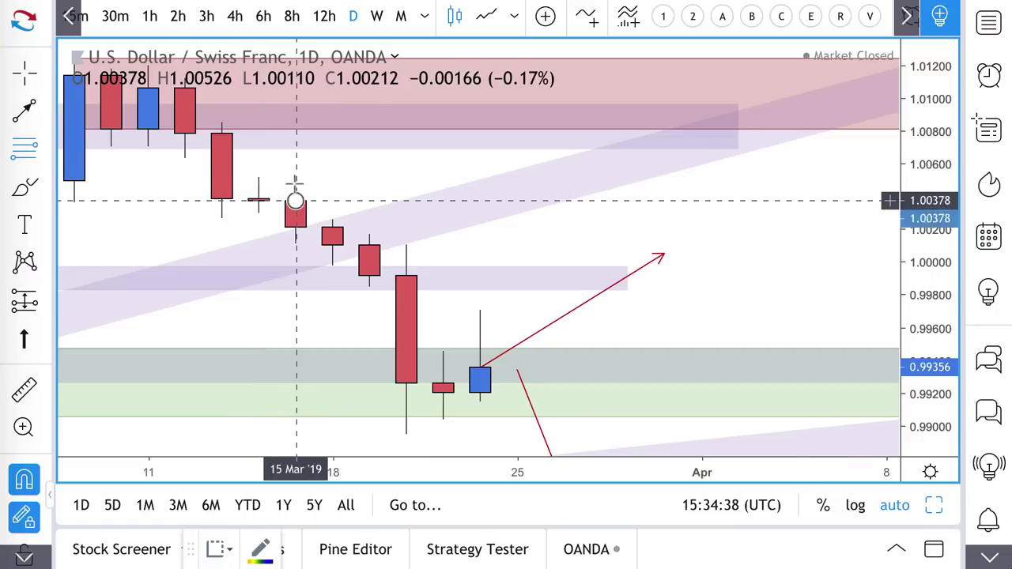
left_click(296, 176)
scroll(371, 268, "left", 3)
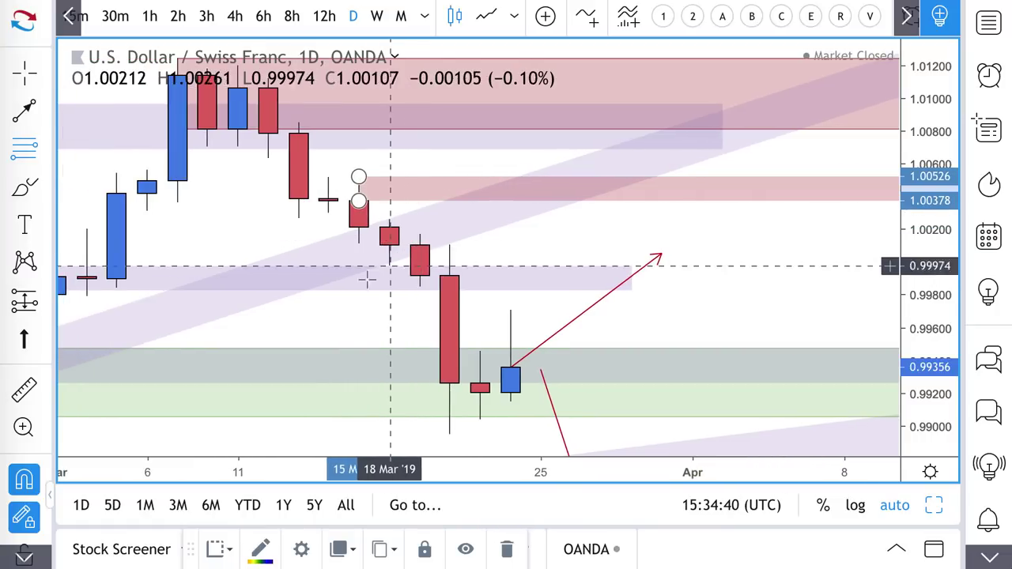
scroll(363, 284, "left", 4)
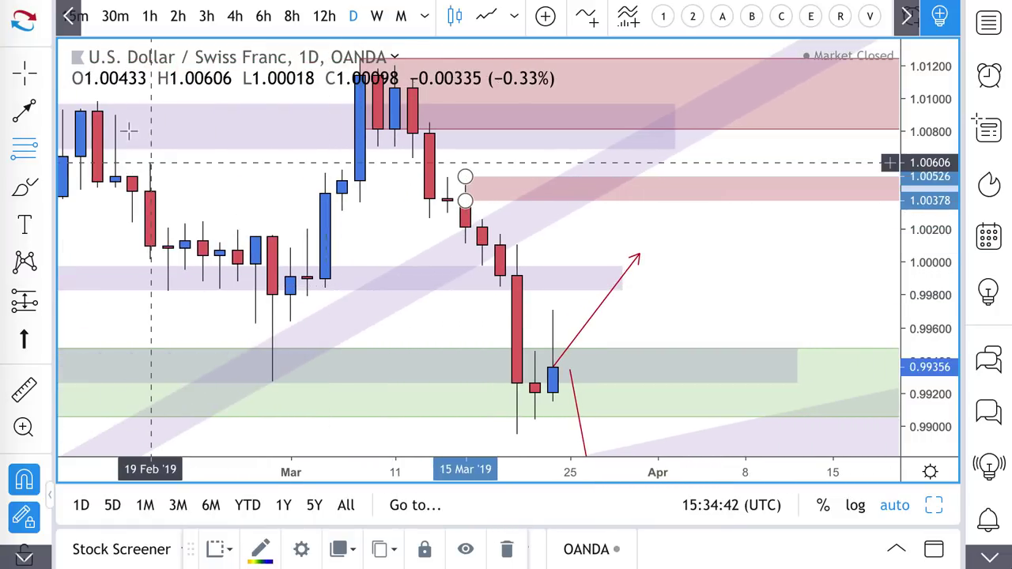
Draw an arrow continuing the USDCHF upward projection from 1.00060 to about 1.00459 inside the small supply zone.
left_click(24, 113)
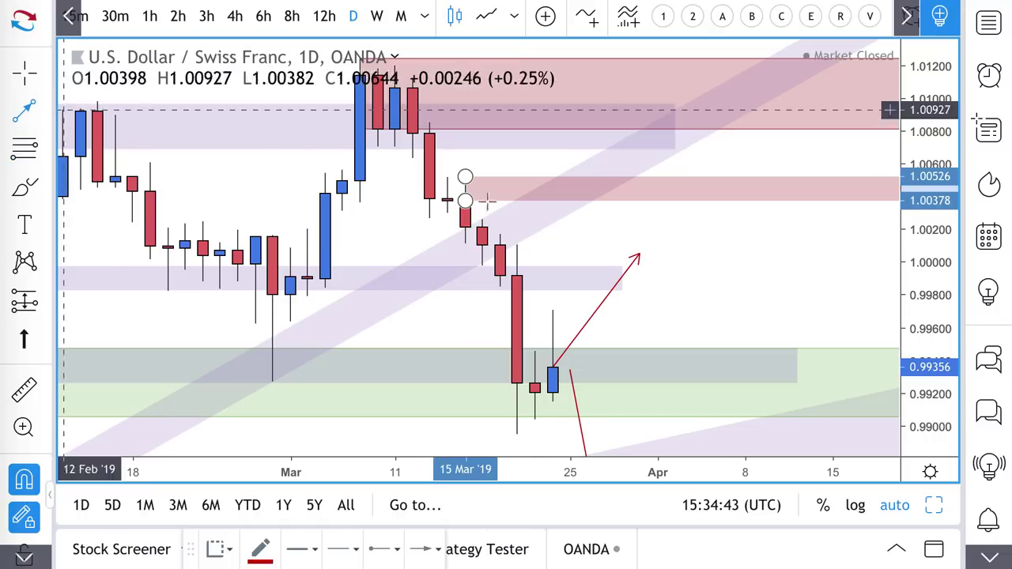
left_click(640, 255)
left_click(690, 186)
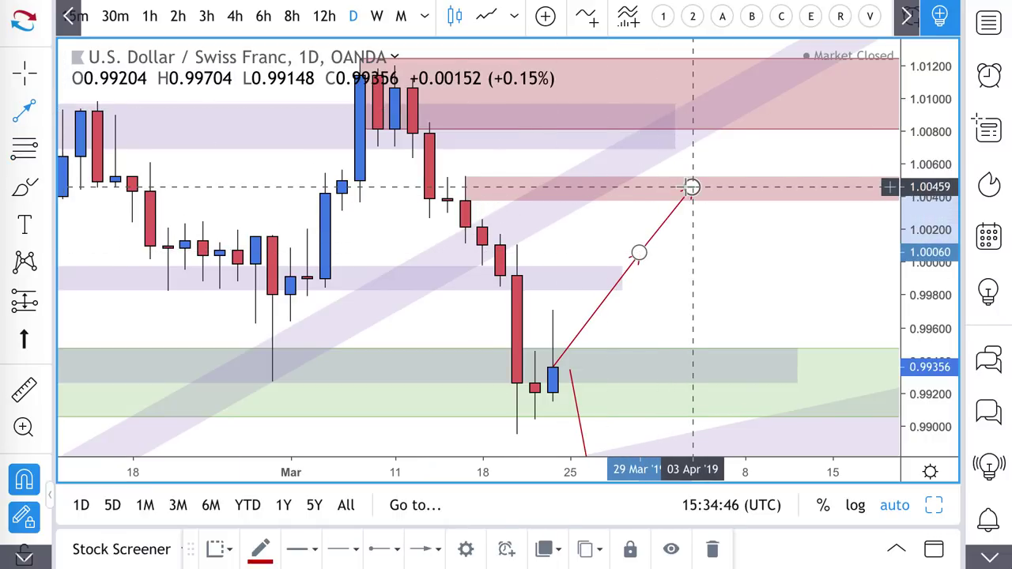
double_click(742, 269)
Load new bars on the chart of the published USDCAD supply and demand idea.
scroll(731, 270, "down", 5)
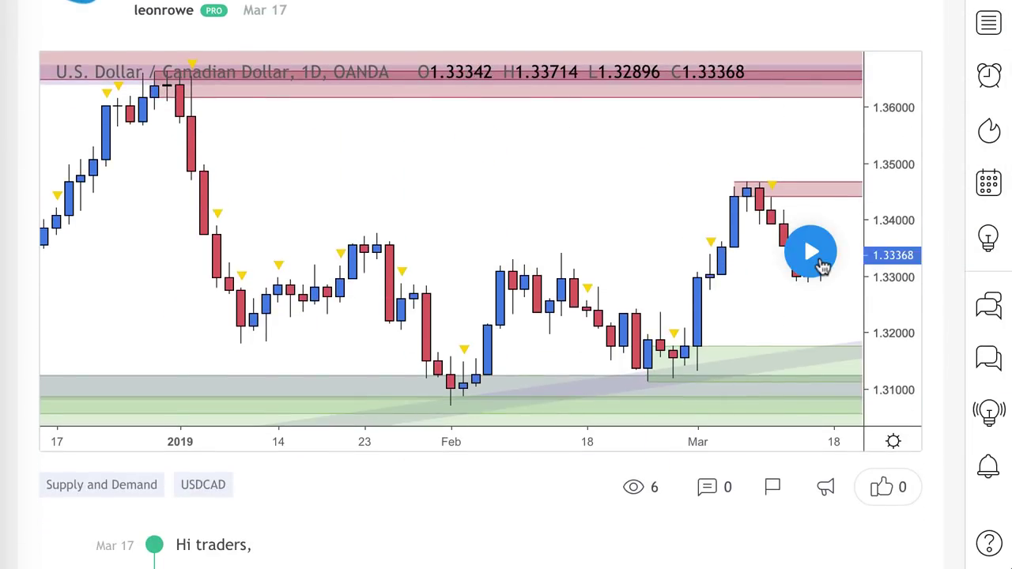
left_click(822, 267)
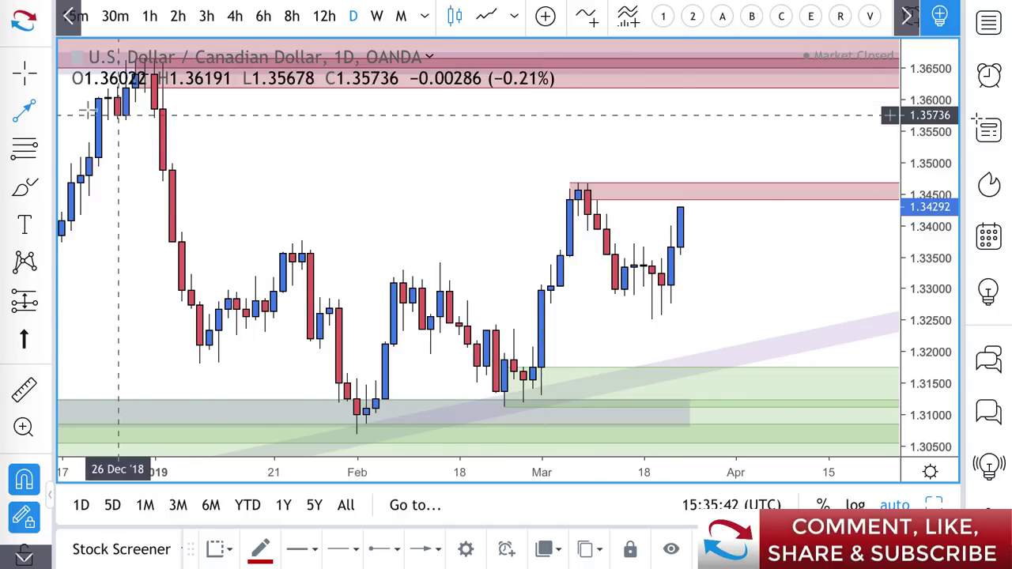
Draw a zone on USDCAD from 1.33248 on 20 March down to the 19 March low at 1.32506 and apply the Demand Zone template.
left_click(46, 110)
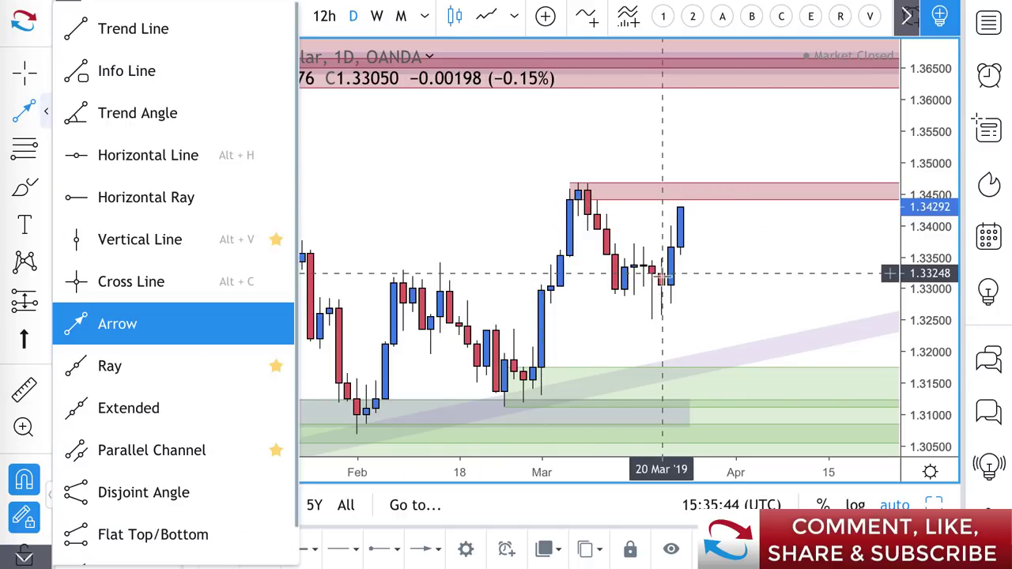
left_click(24, 147)
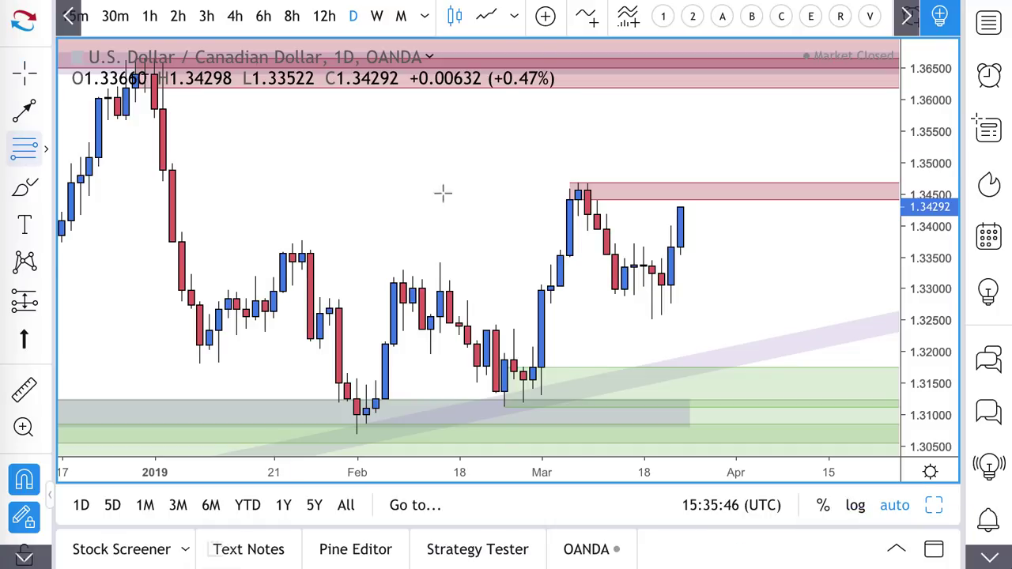
left_click_drag(661, 273, 651, 319)
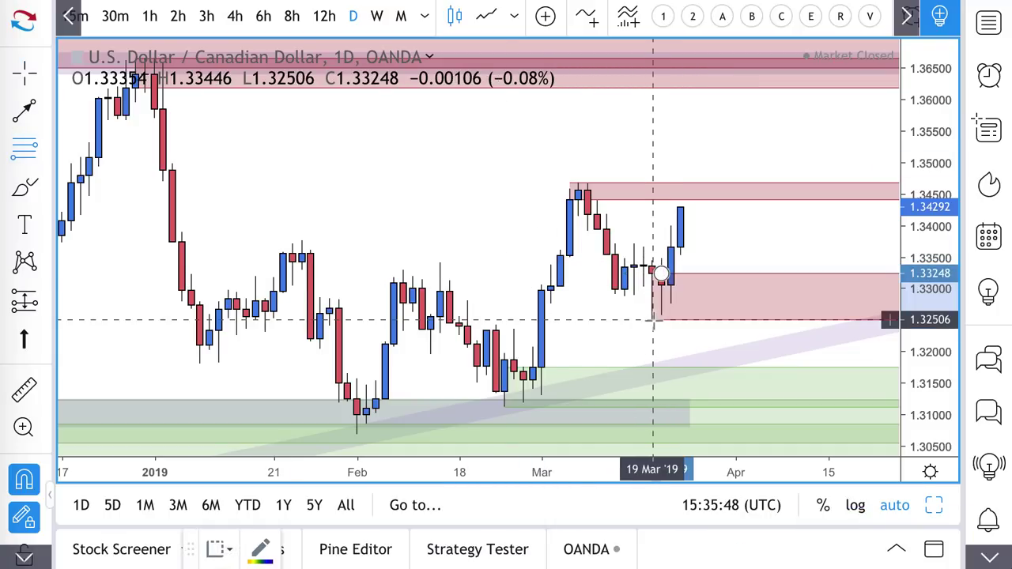
left_click(217, 553)
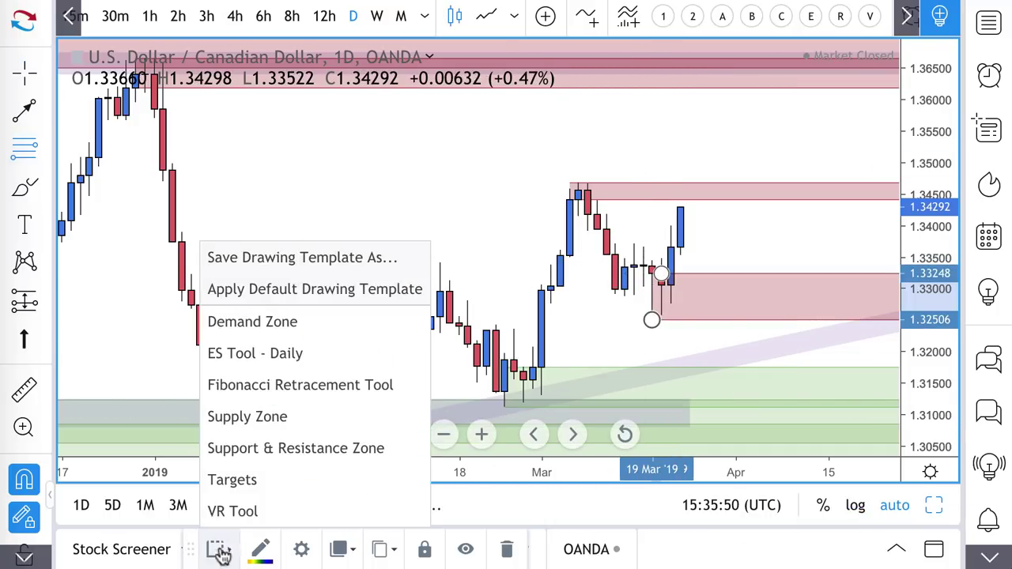
left_click(307, 326)
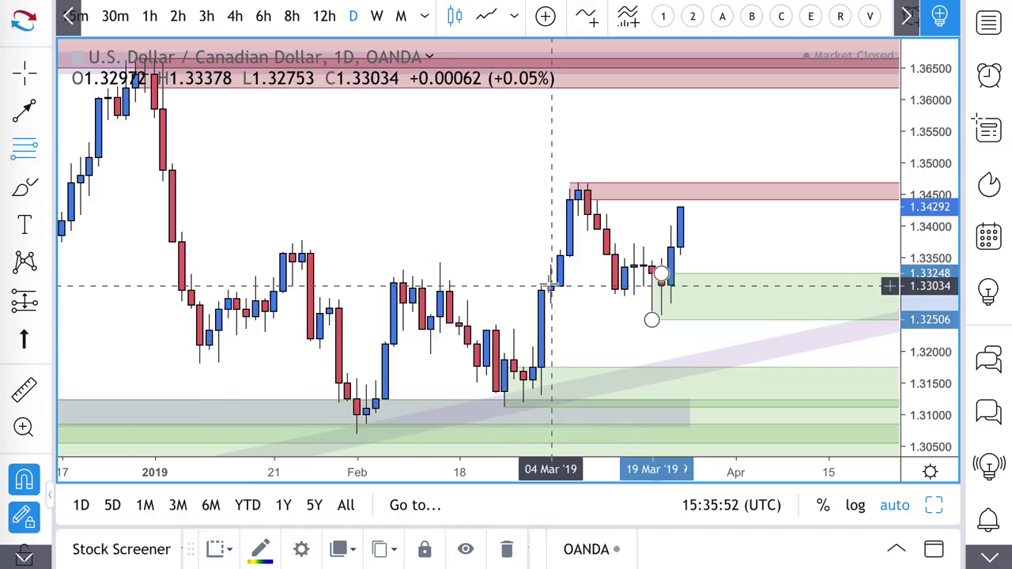
Draw an arrow from the 22 March high at 1.34298 up to about 1.35310 and another from 1.34576 down to 1.32741.
left_click(27, 113)
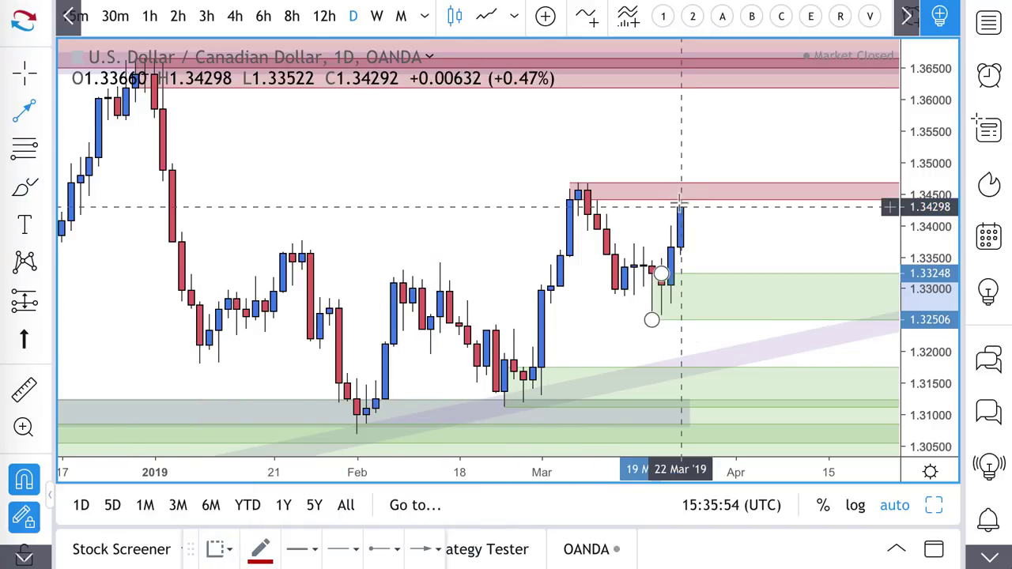
left_click(680, 207)
left_click(697, 143)
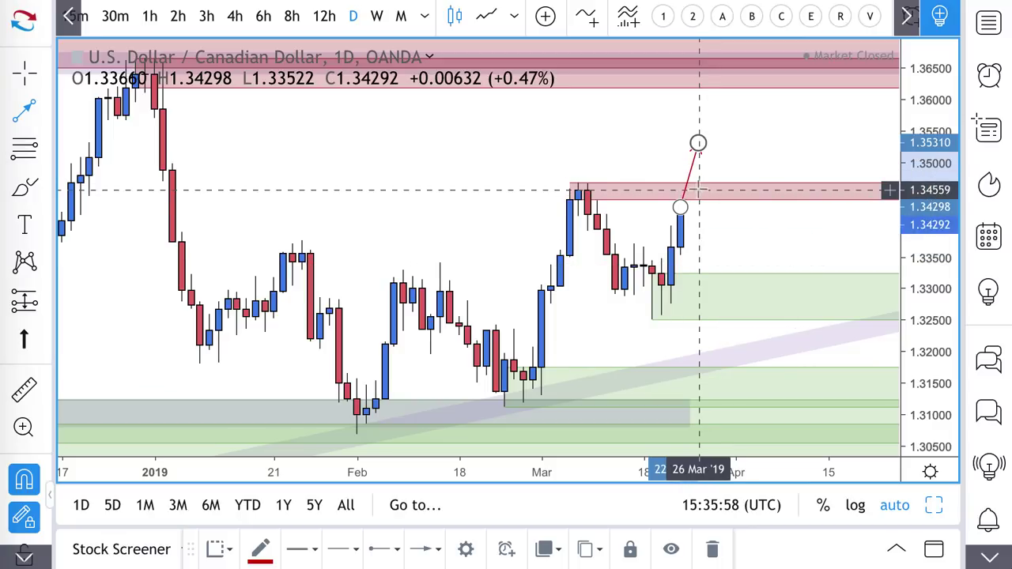
left_click(698, 189)
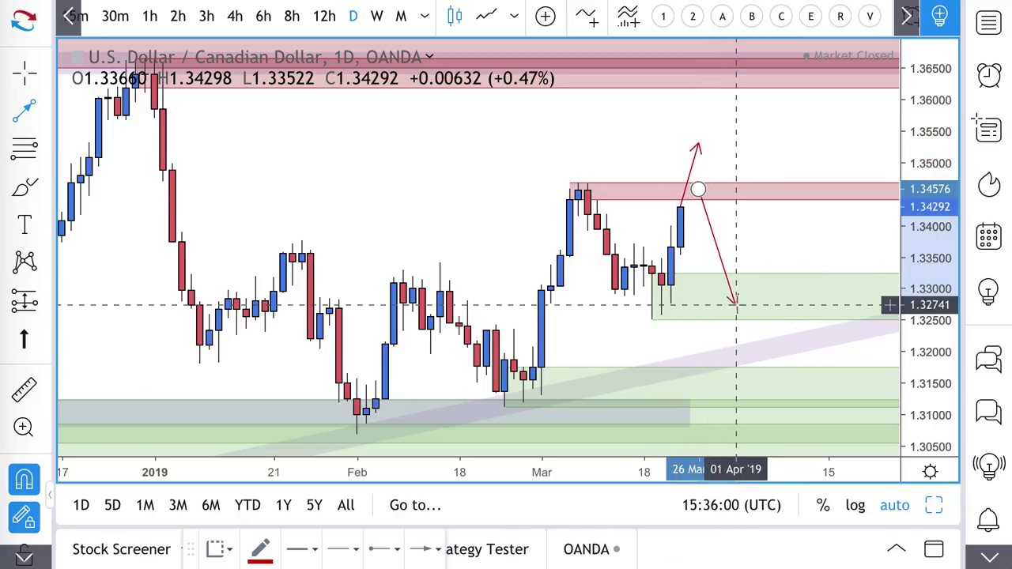
left_click(735, 304)
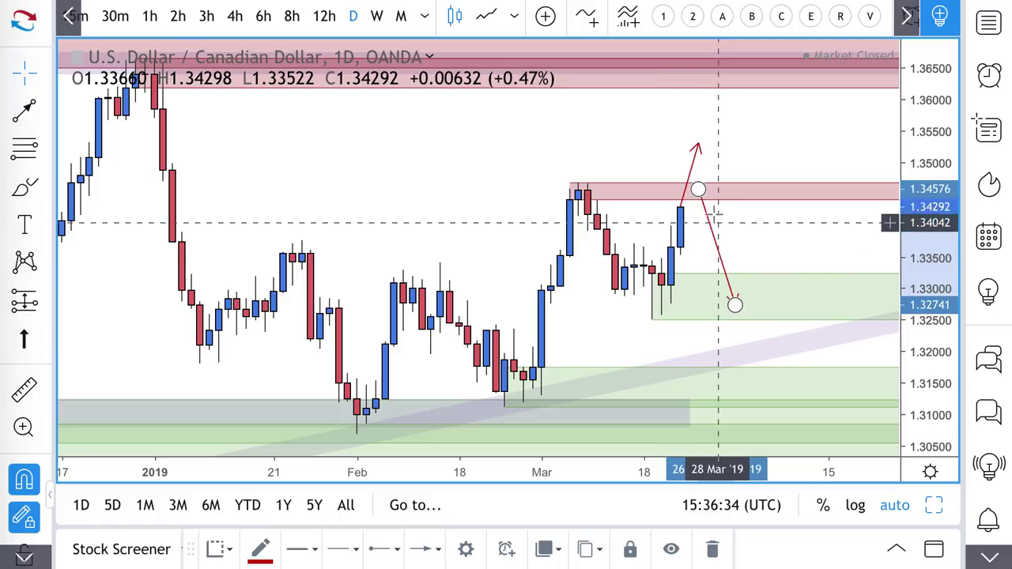
Extend the upward arrow to about 1.36444 in the upper supply zone and draw a downward arrow from 1.36377 to about 1.3519.
scroll(709, 220, "down", 3)
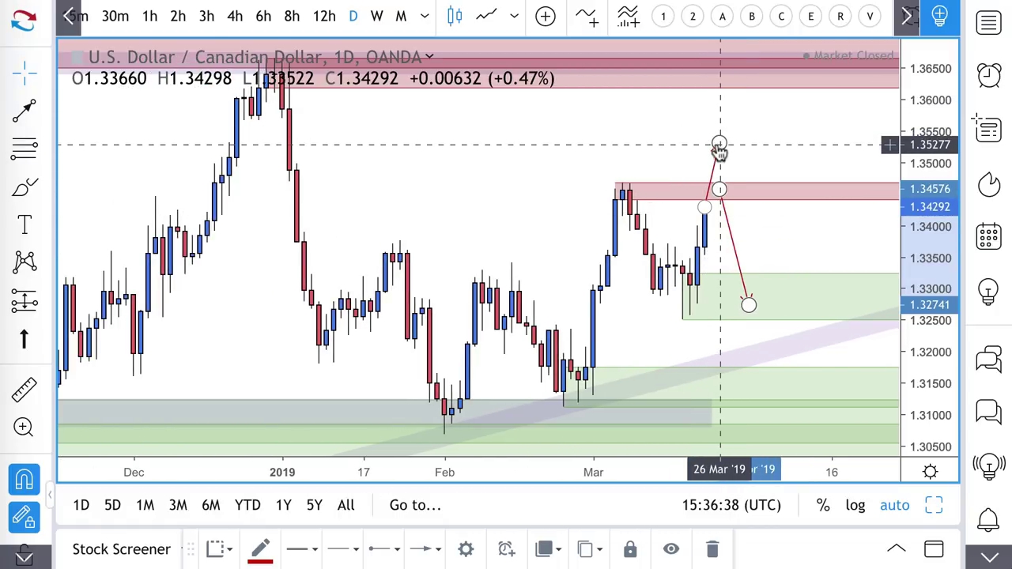
left_click_drag(718, 150, 727, 75)
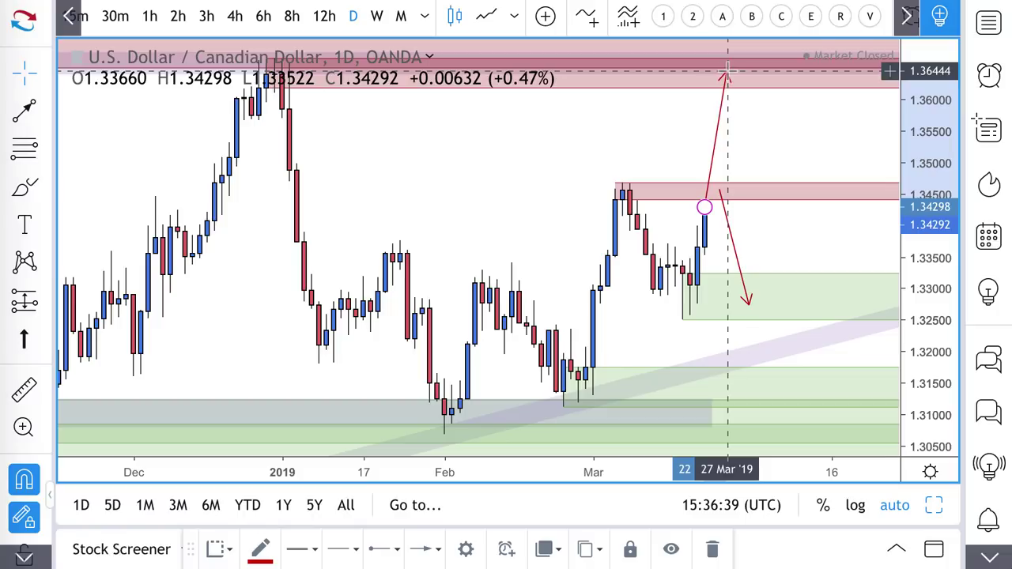
left_click(24, 111)
left_click(734, 75)
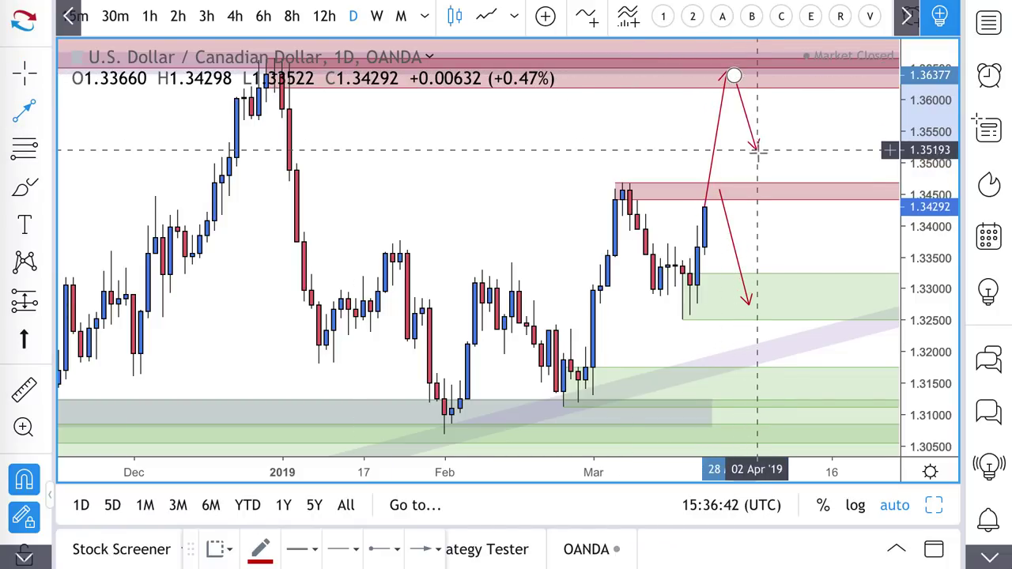
left_click(755, 152)
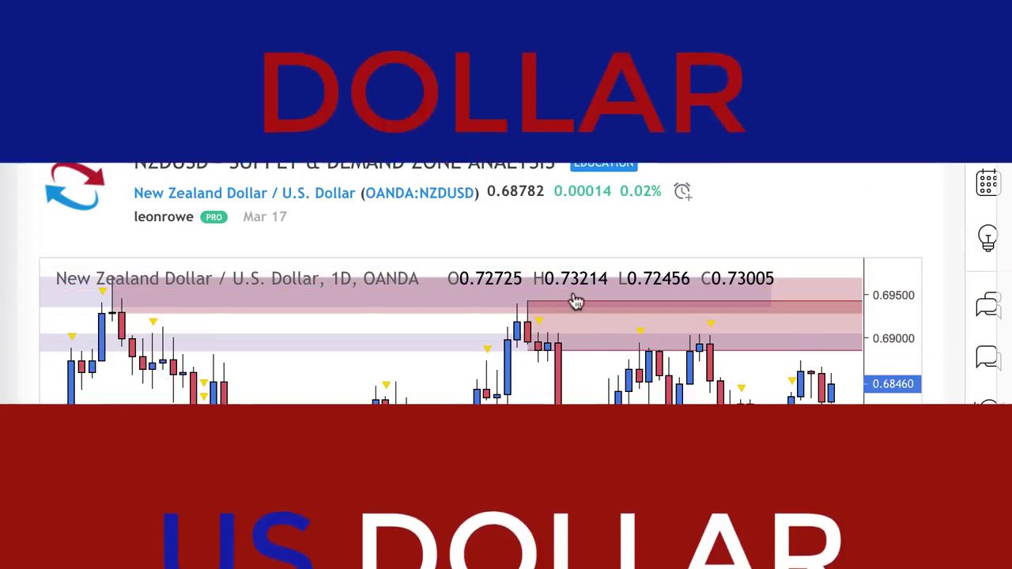
Load new bars on the chart of the published NZDUSD supply and demand idea.
scroll(577, 237, "down", 2)
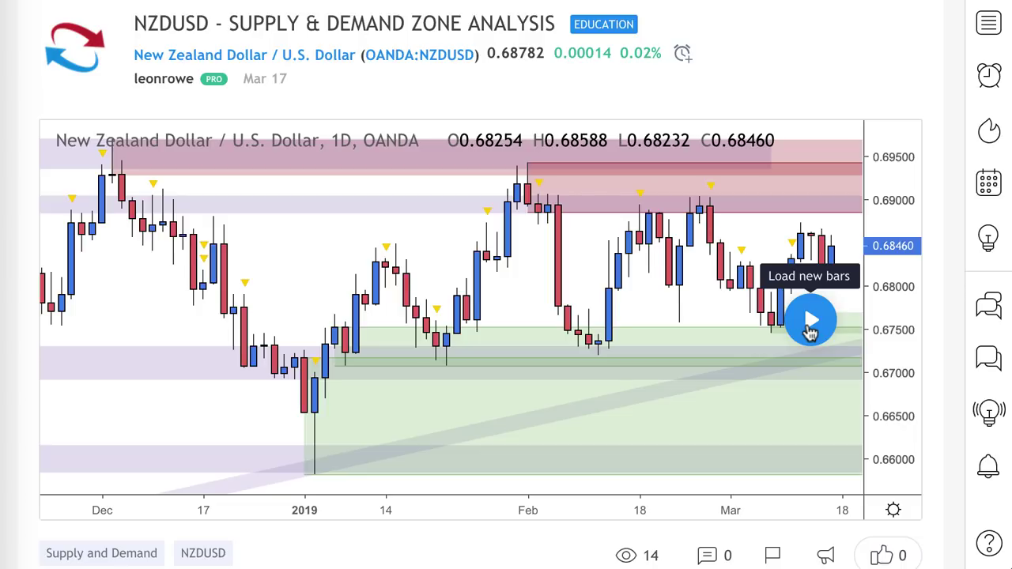
left_click(811, 324)
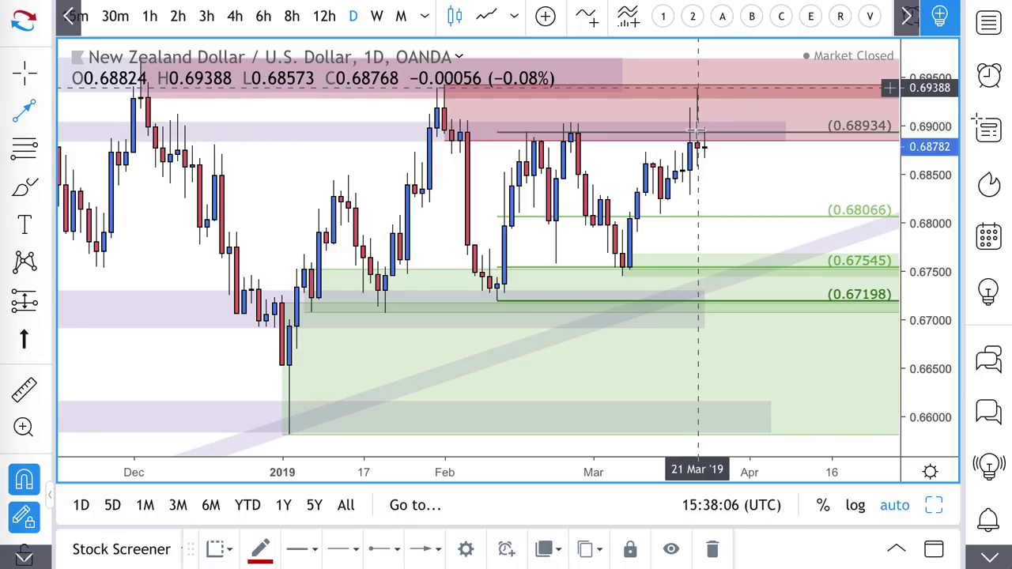
Set NZDUSD to the 4-hour timeframe and draw an arrow from the latest candle up to 0.69317 and another down to 0.68861.
left_click(234, 17)
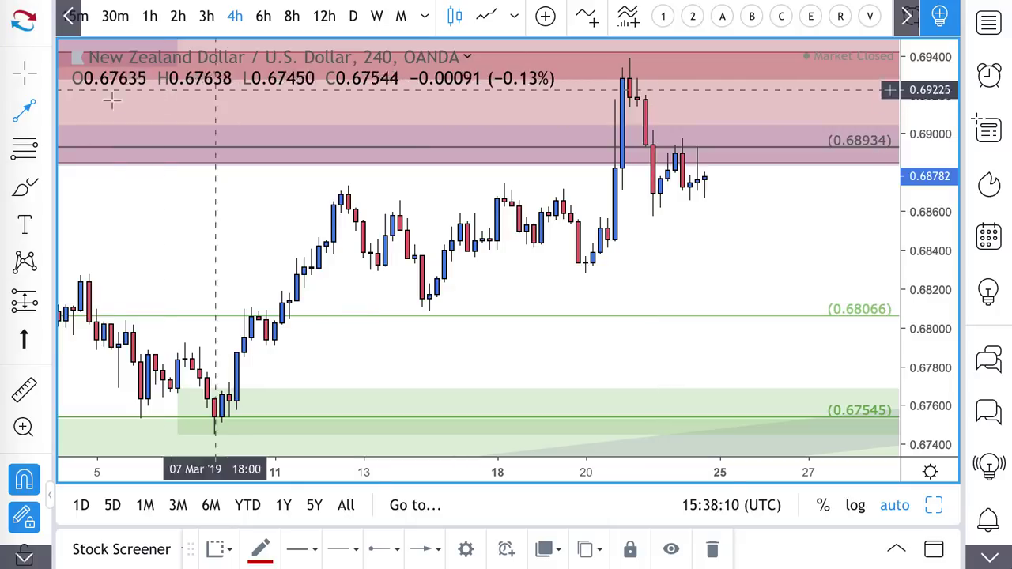
left_click(23, 109)
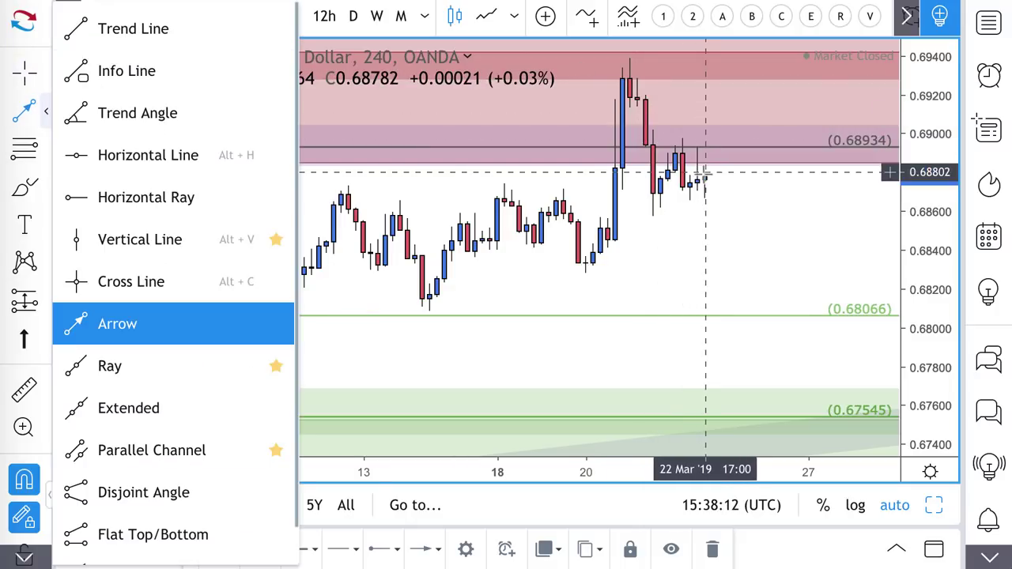
left_click(703, 175)
left_click(741, 73)
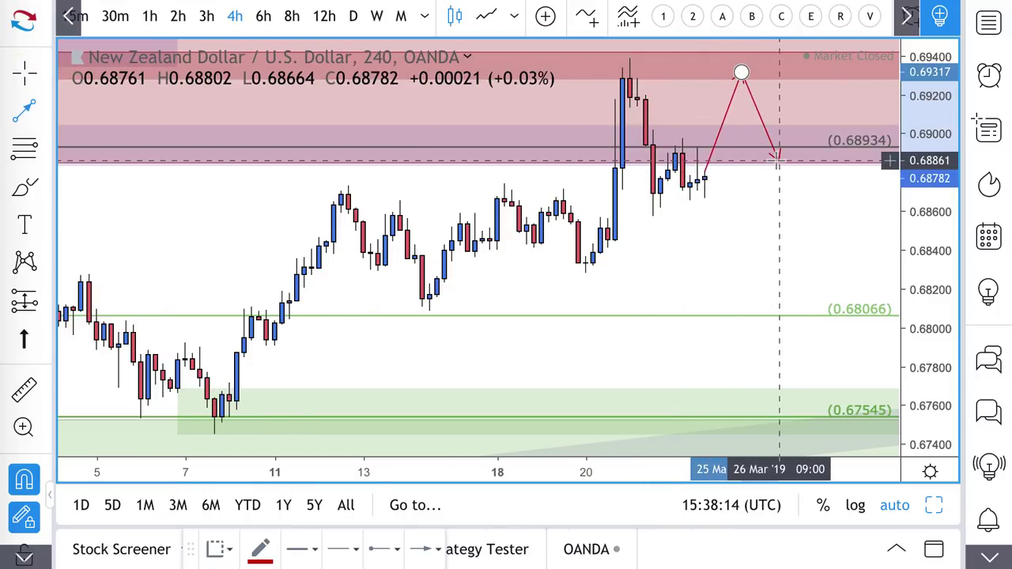
left_click(777, 158)
Draw a downward arrow from 0.69595 in the upper supply zone to about 0.68955.
scroll(714, 243, "down", 5)
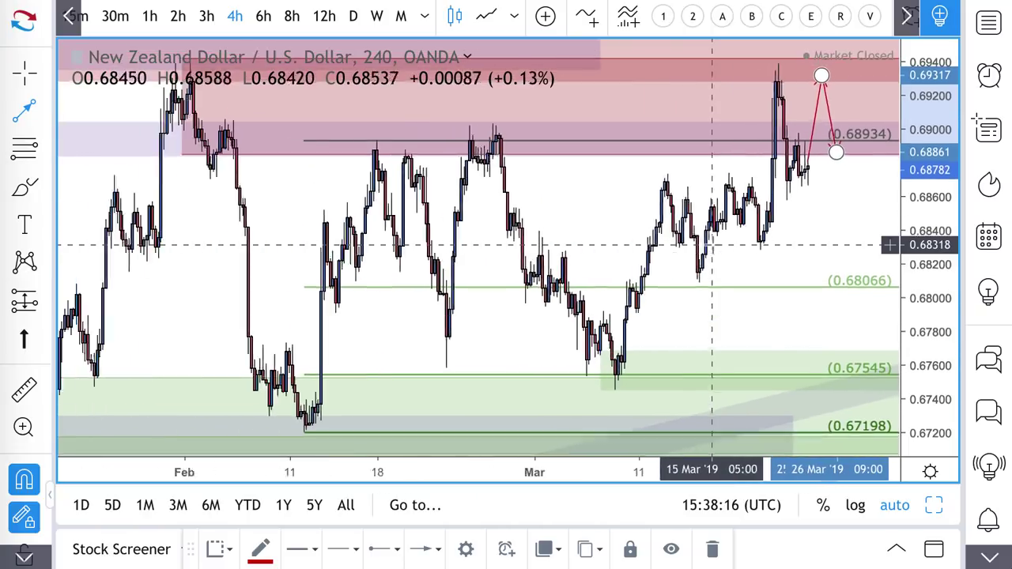
scroll(714, 245, "down", 6)
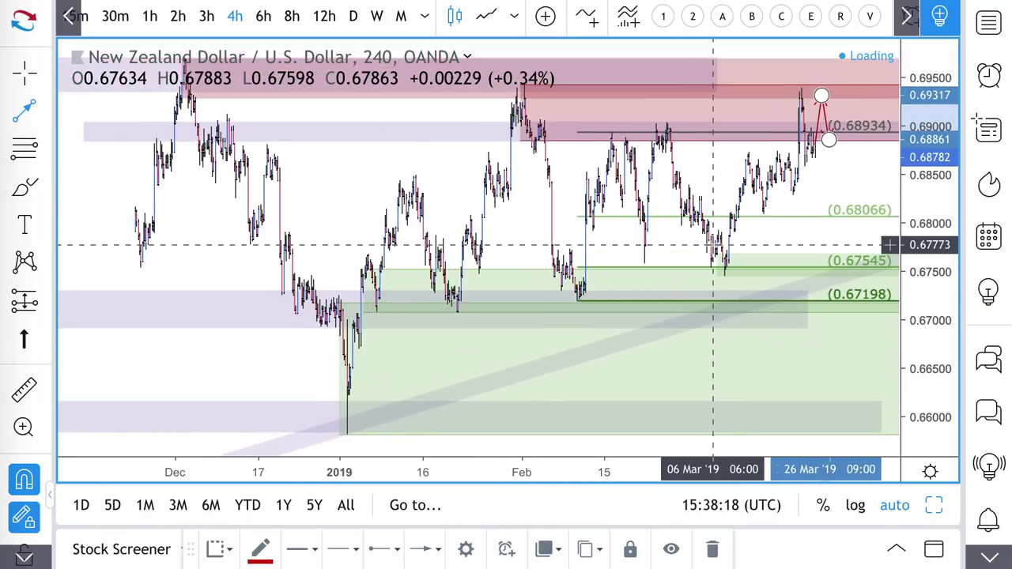
scroll(714, 245, "down", 1)
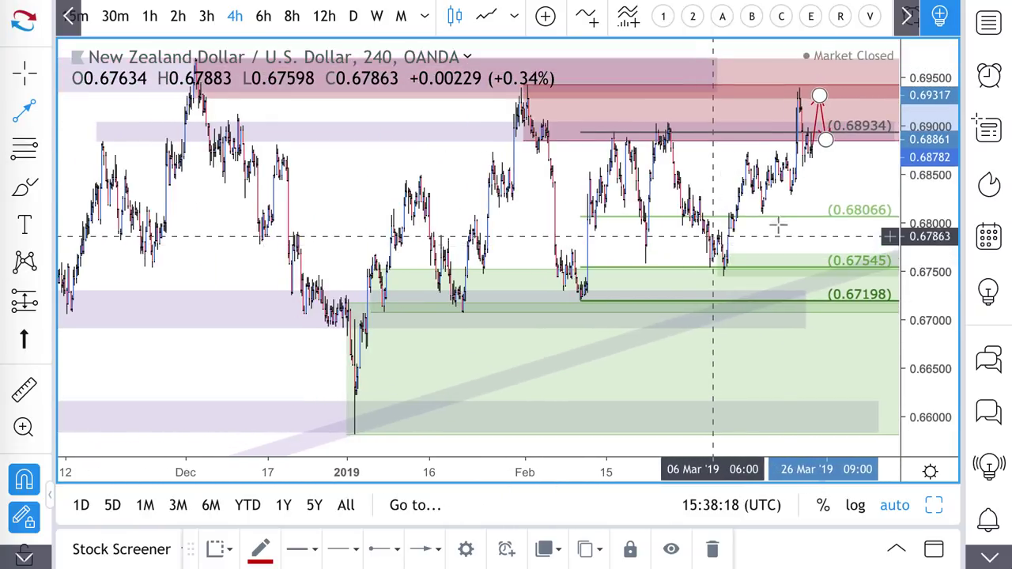
left_click(837, 68)
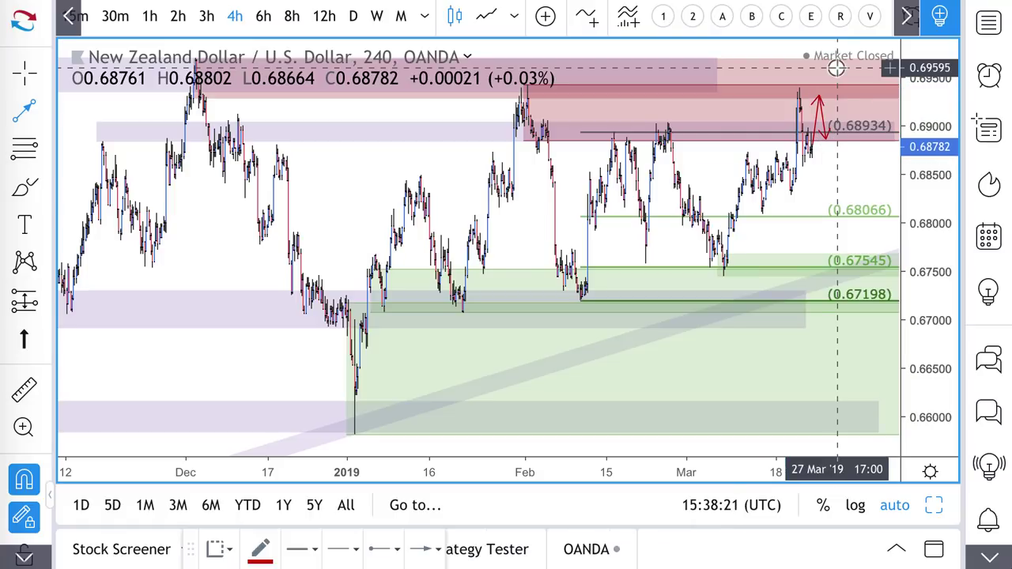
left_click(865, 129)
Switch NZDUSD to the daily timeframe and draw a demand zone from the 20 March open at 0.68548 to the 14 March low at 0.68085.
scroll(766, 79, "right", 2)
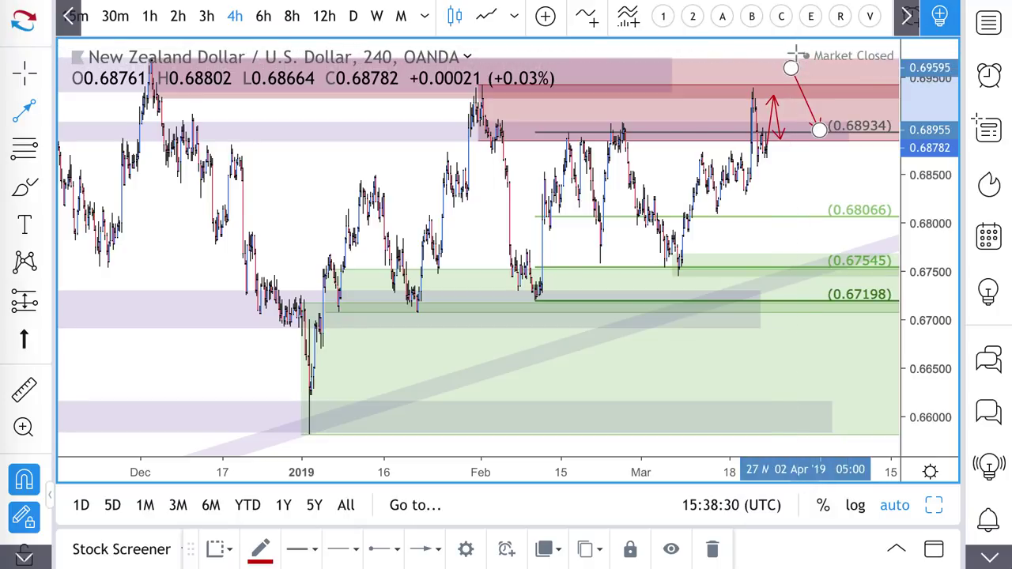
left_click_drag(798, 56, 760, 79)
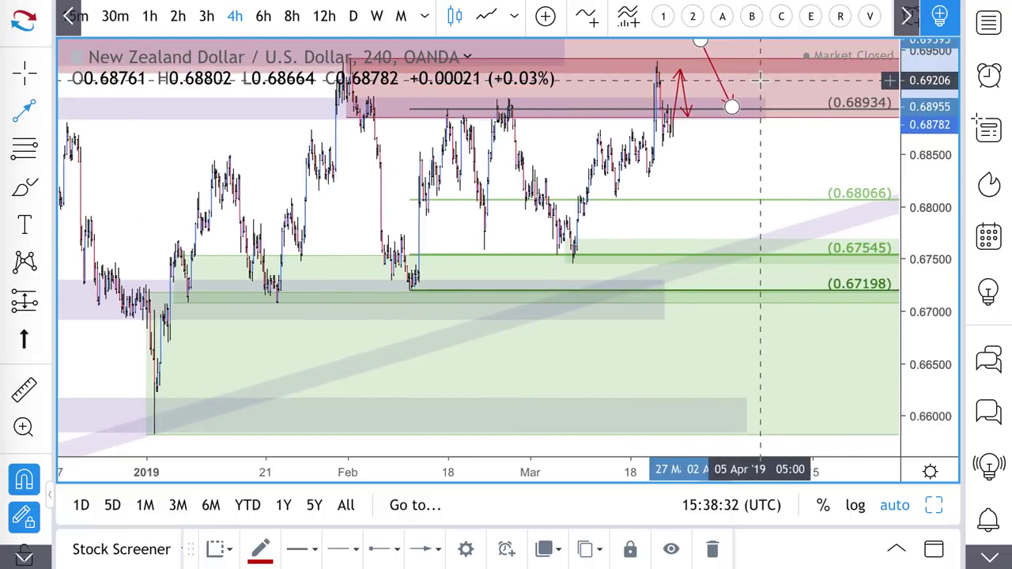
scroll(760, 80, "down", 2)
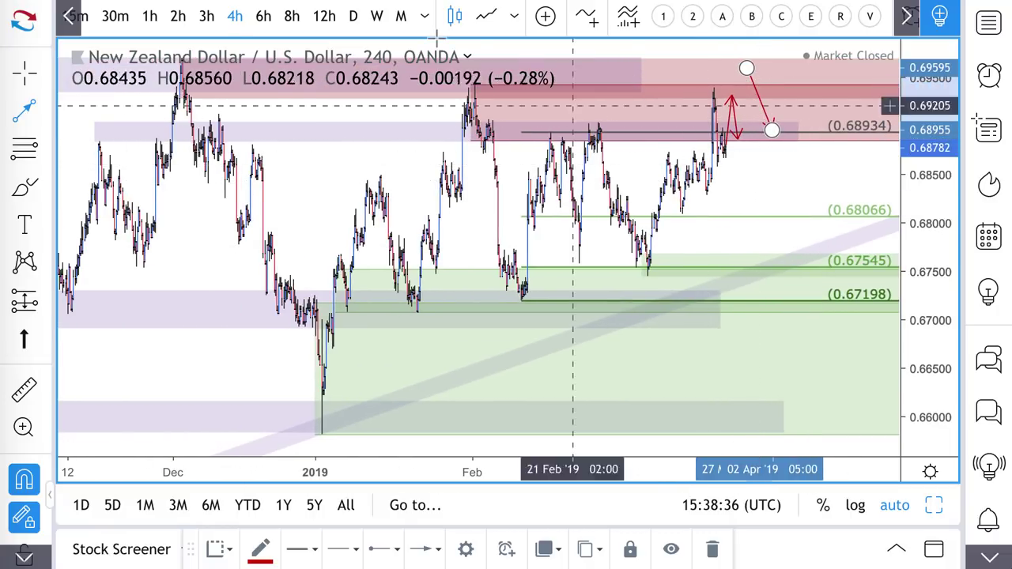
left_click(354, 17)
scroll(496, 192, "up", 5)
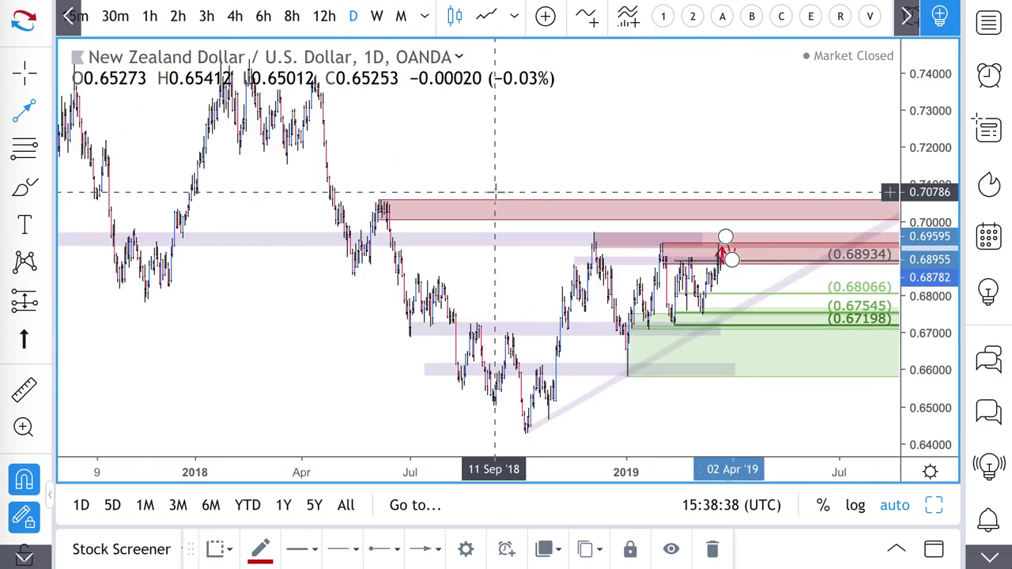
scroll(496, 192, "up", 5)
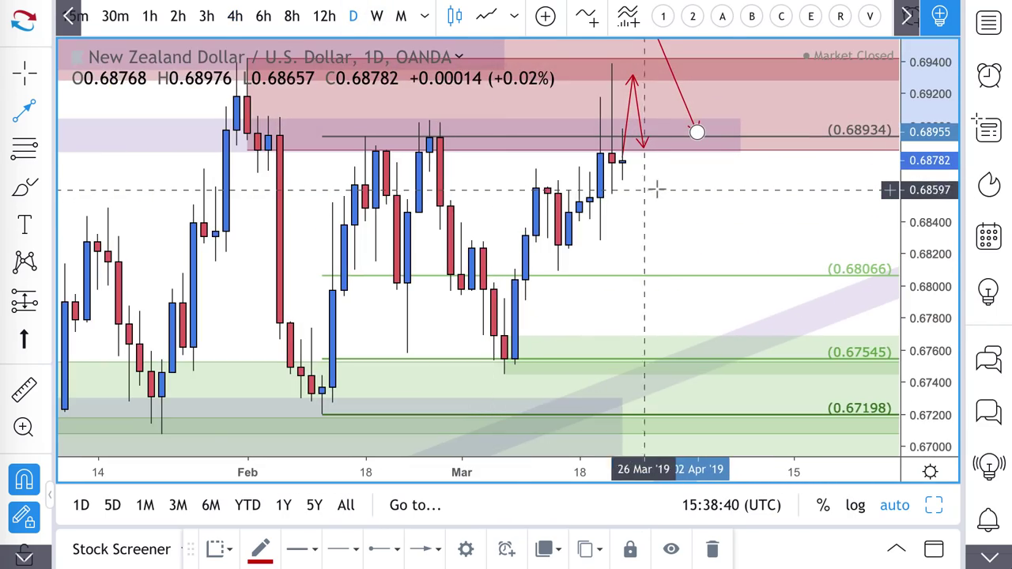
left_click(38, 148)
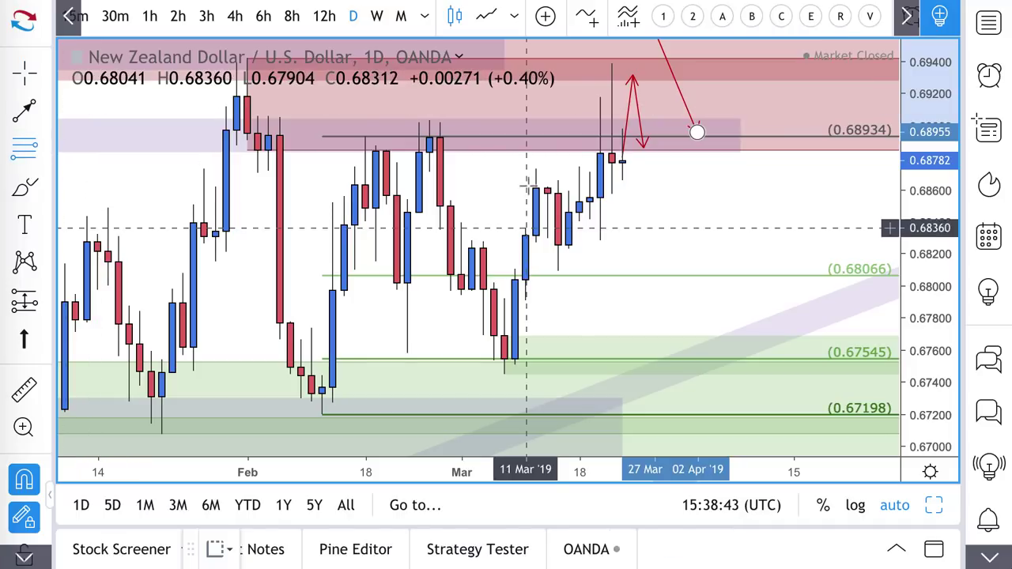
left_click(599, 197)
left_click(558, 271)
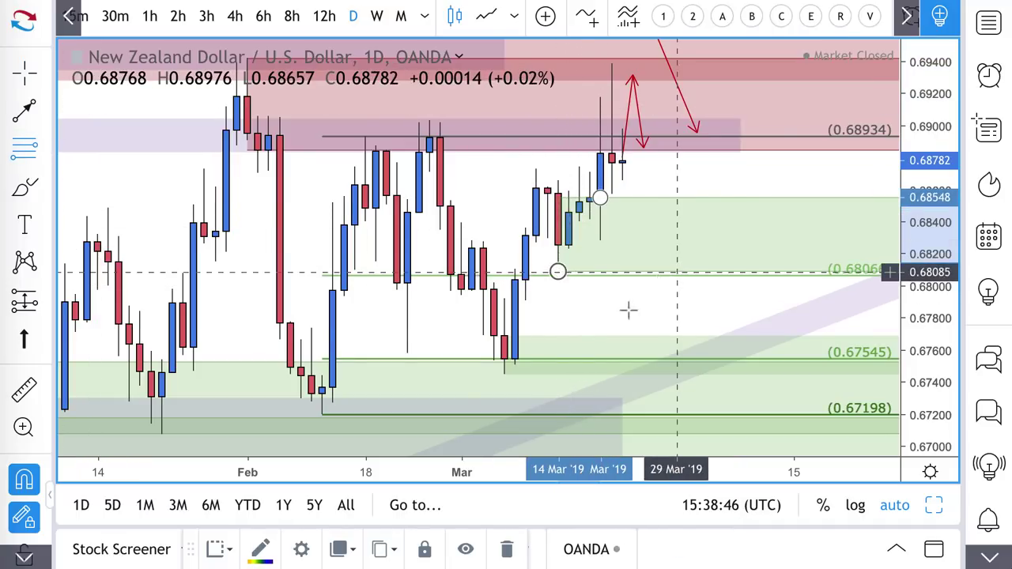
Delete the horizontal level drawing that spans 0.68934 to 0.67198.
left_click(536, 284)
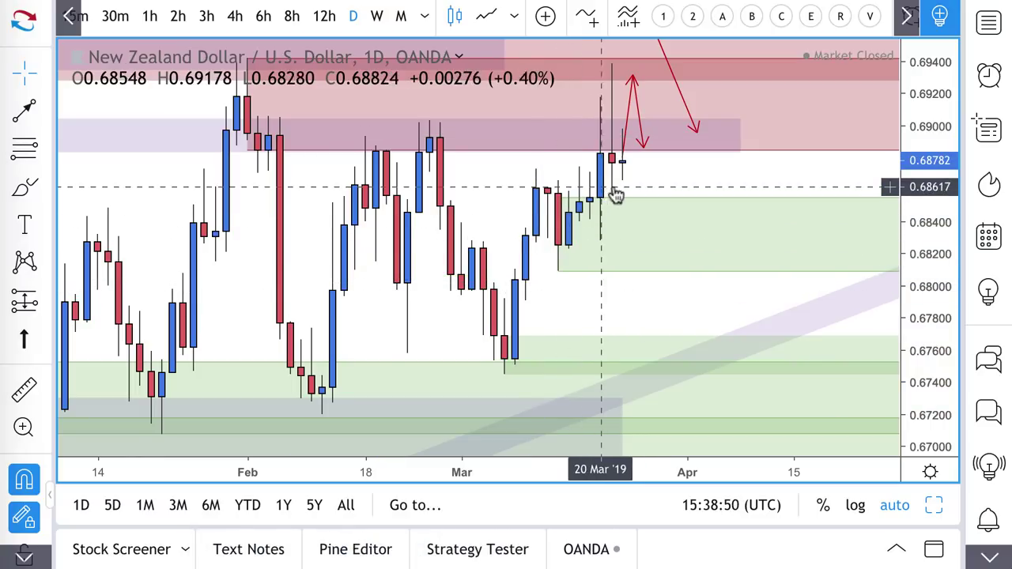
scroll(589, 243, "down", 3)
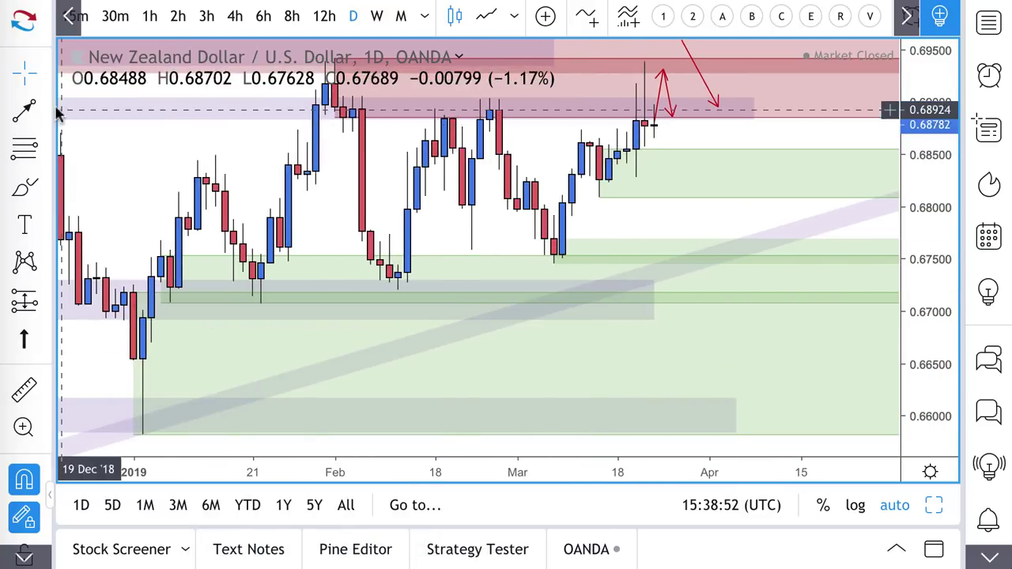
Draw an arrow from the latest NZDUSD candle at 0.68768 down to 0.68098, and another from there up to 0.68995.
left_click(24, 111)
left_click(654, 126)
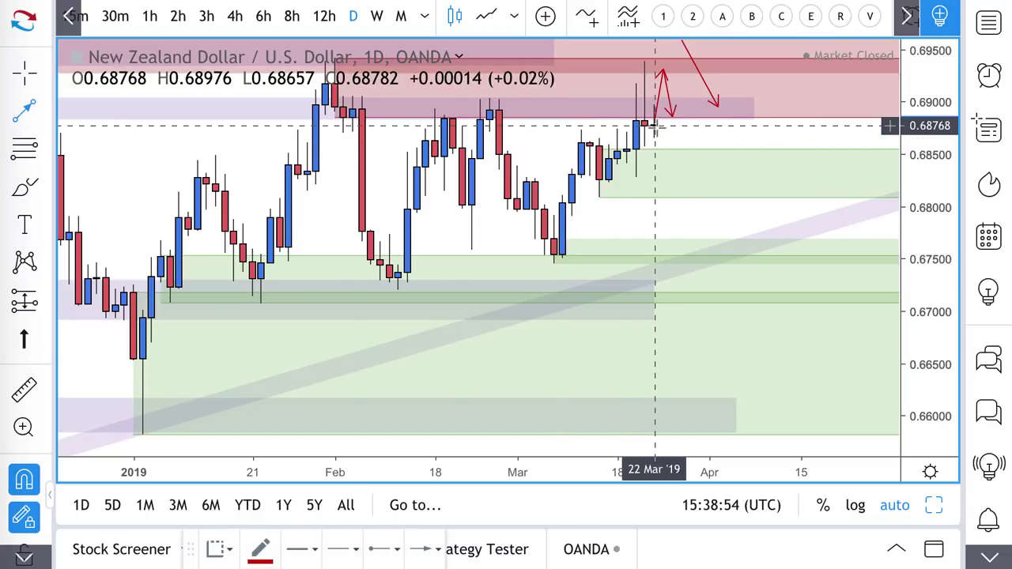
left_click(689, 196)
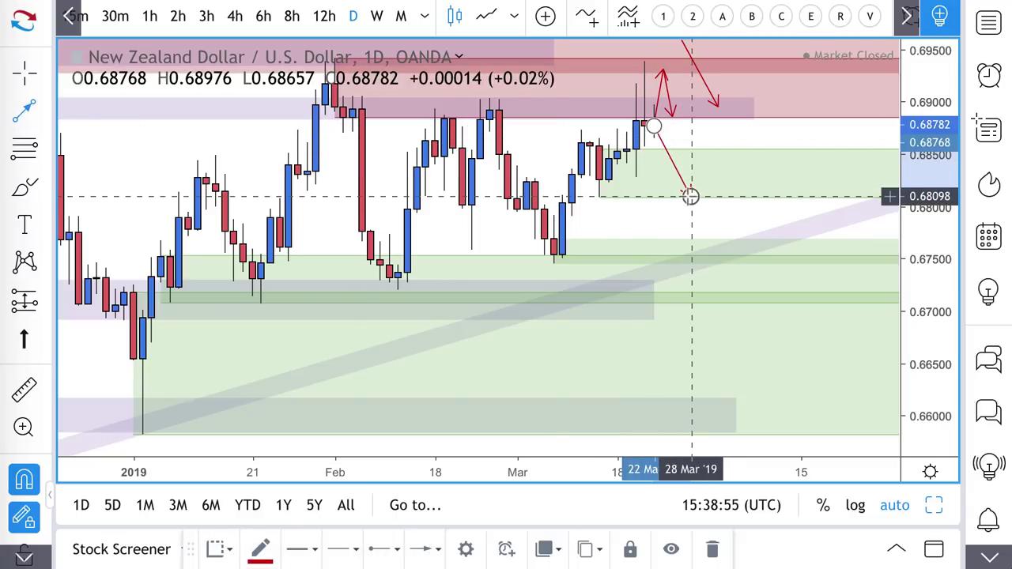
double_click(753, 103)
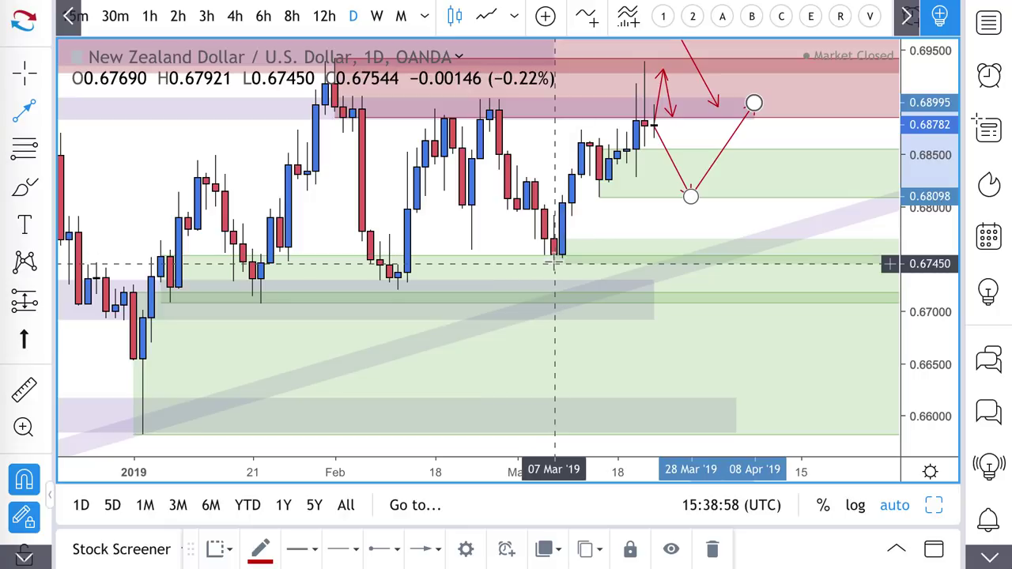
Draw an arrow from the 7 March low at 0.67450 up to 0.68730 above the 12 March candle.
left_click(581, 130)
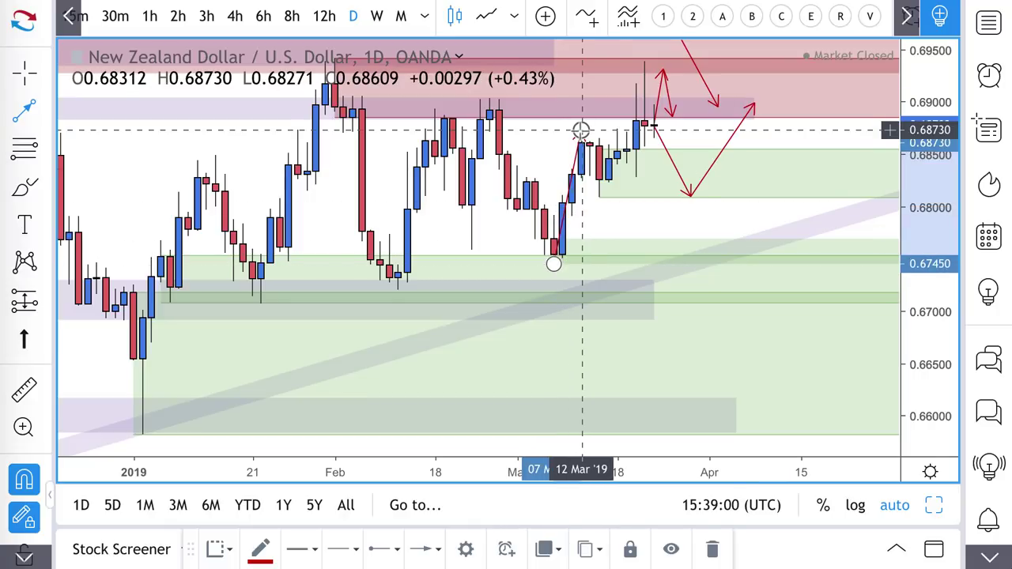
left_click(644, 62)
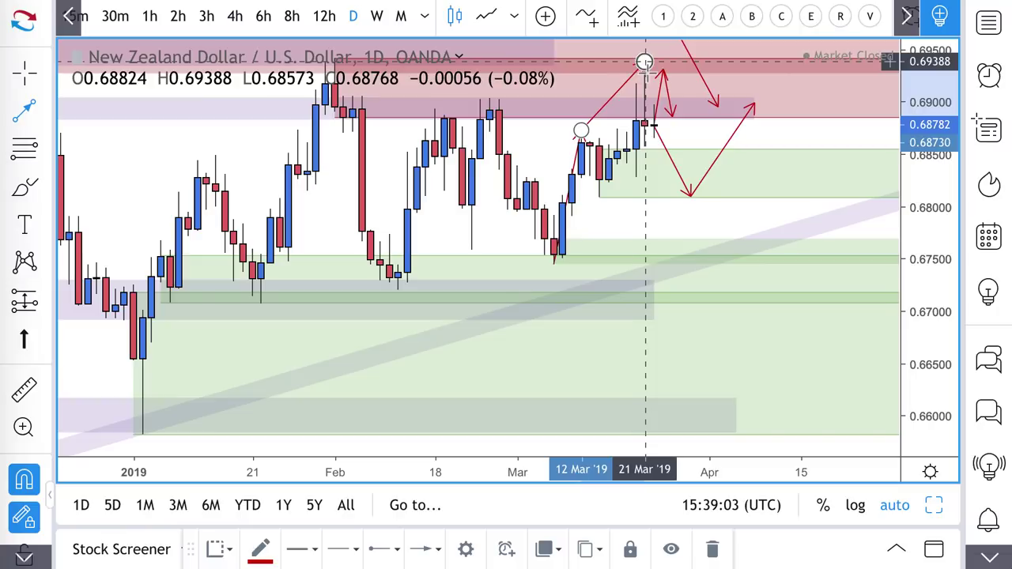
left_click(598, 122)
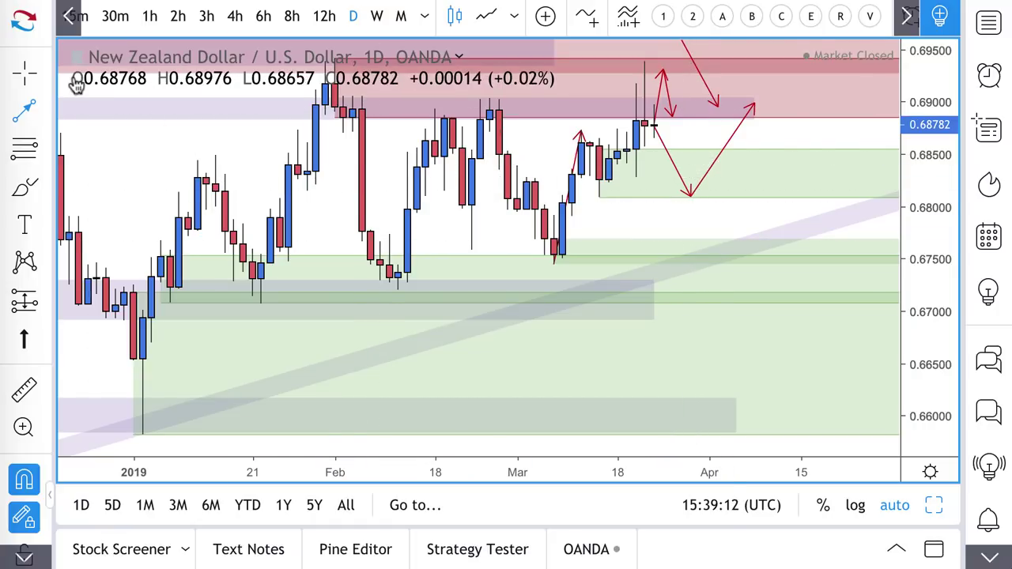
Draw an upward arrow from 0.67553 on 3 April to 0.68078 on 9 April.
left_click(27, 107)
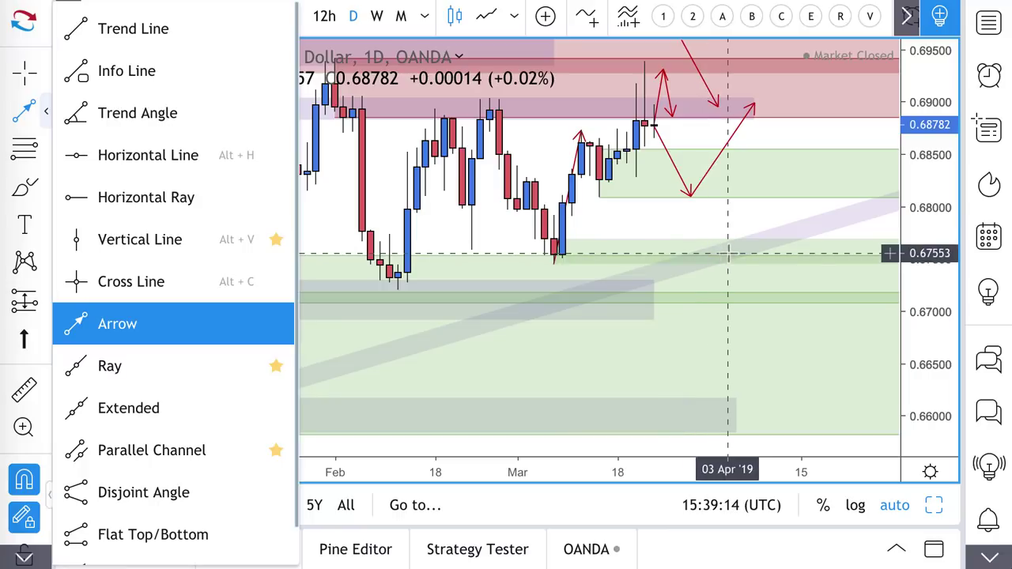
left_click_drag(727, 253, 762, 198)
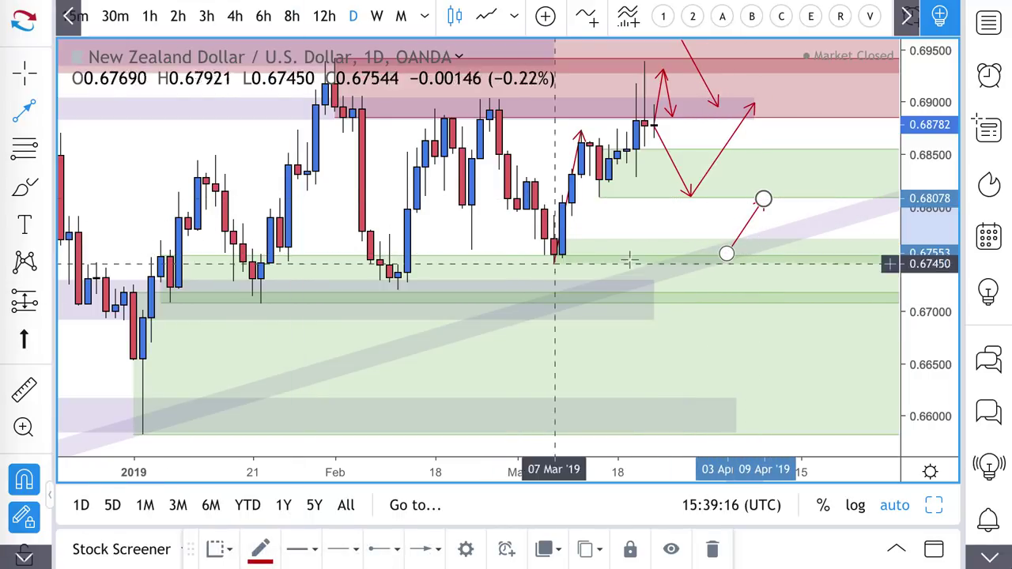
Draw a rectangle from 22 February at 0.67580 to 17 April at about 0.67419 across the lower demand zone.
scroll(685, 254, "down", 3)
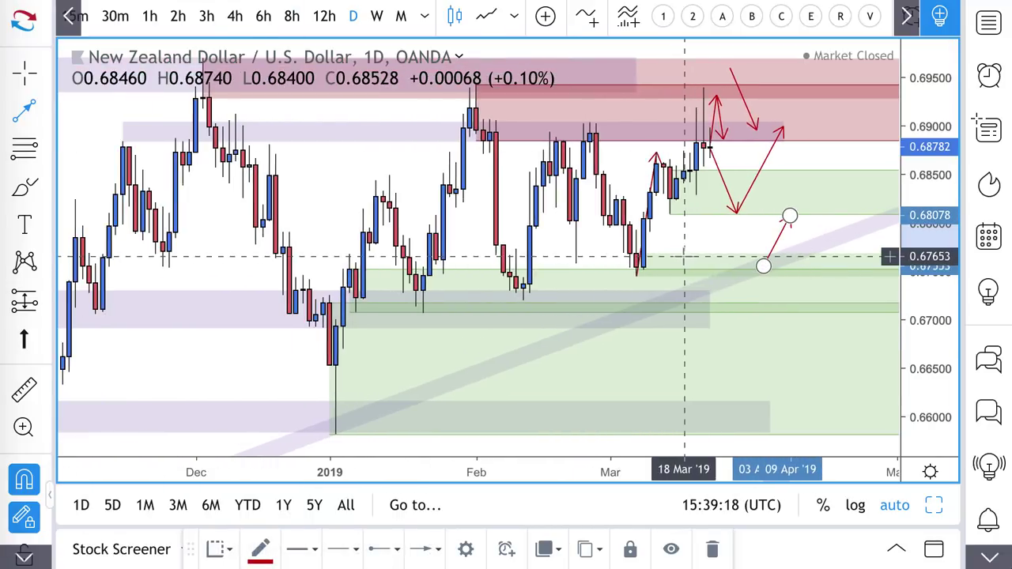
scroll(707, 261, "down", 2)
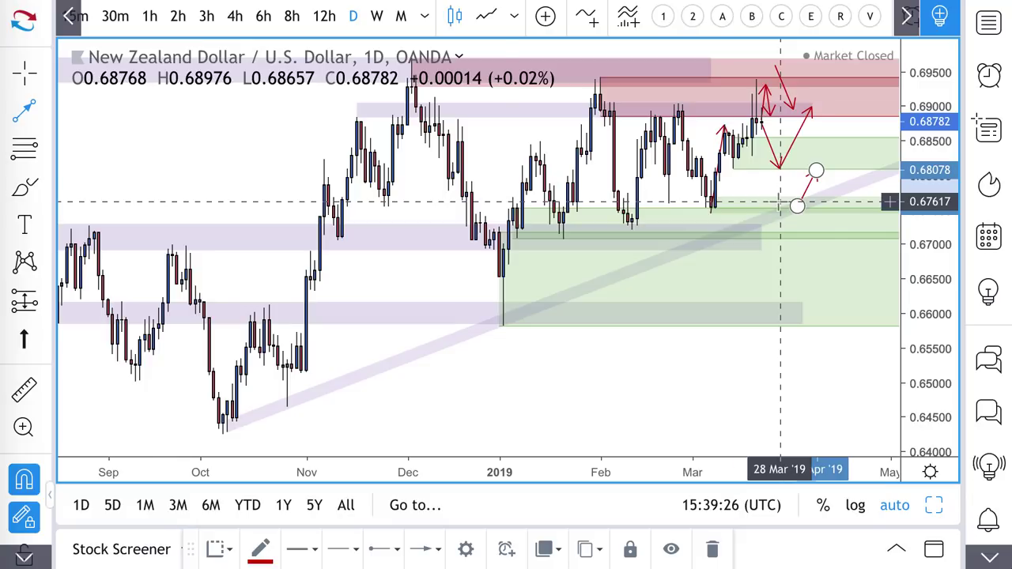
left_click(45, 193)
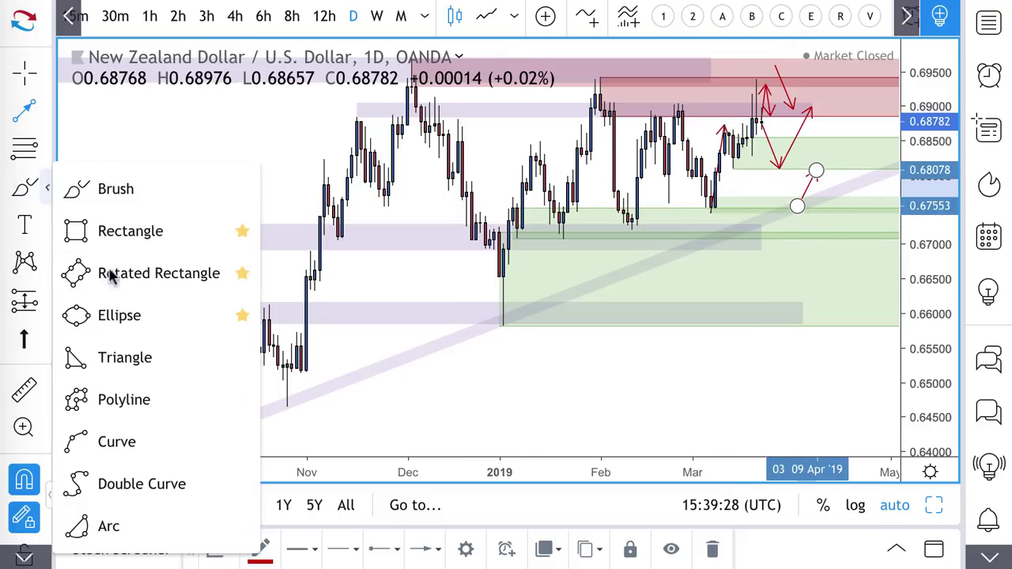
left_click(126, 231)
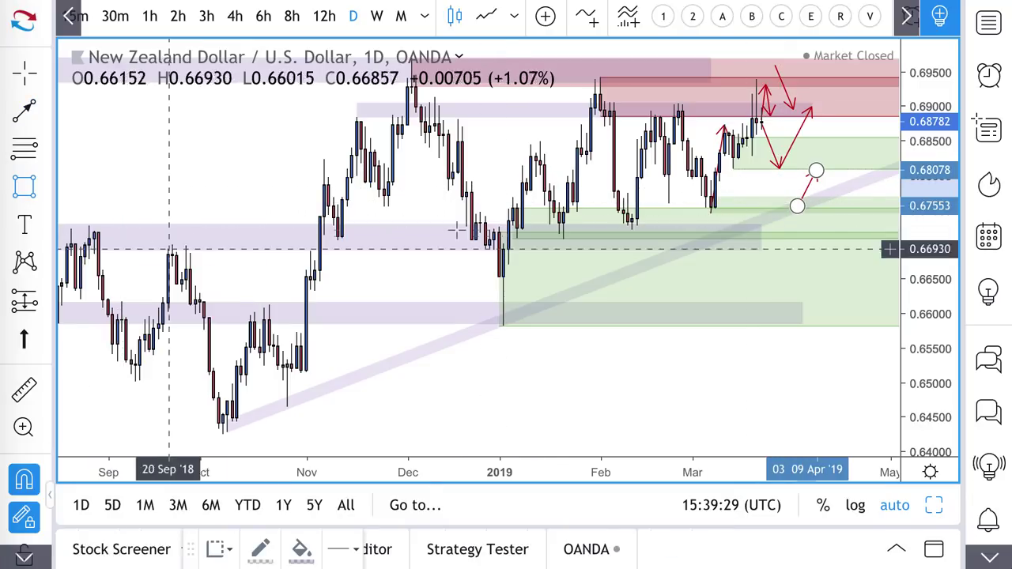
left_click(668, 207)
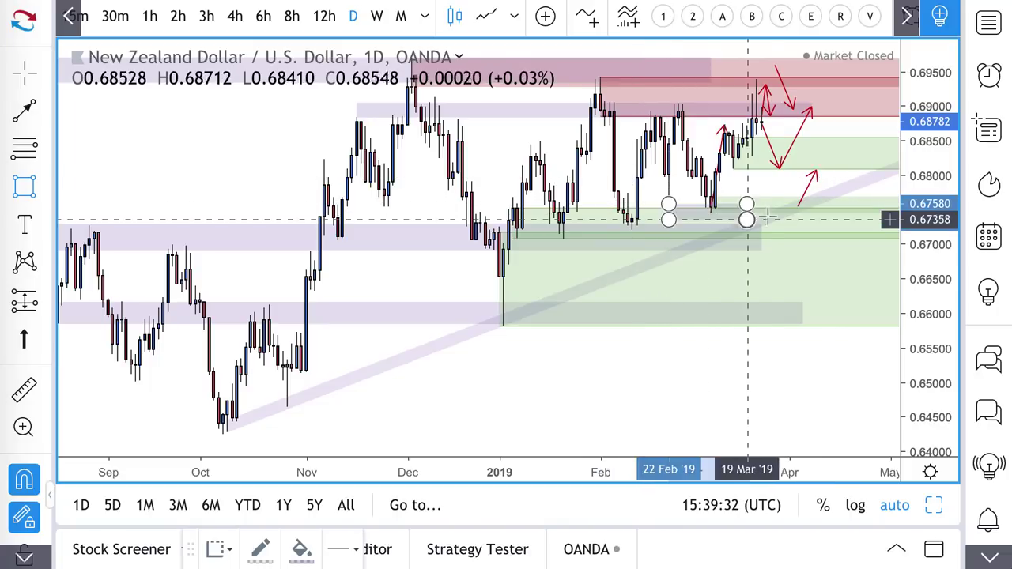
left_click(843, 213)
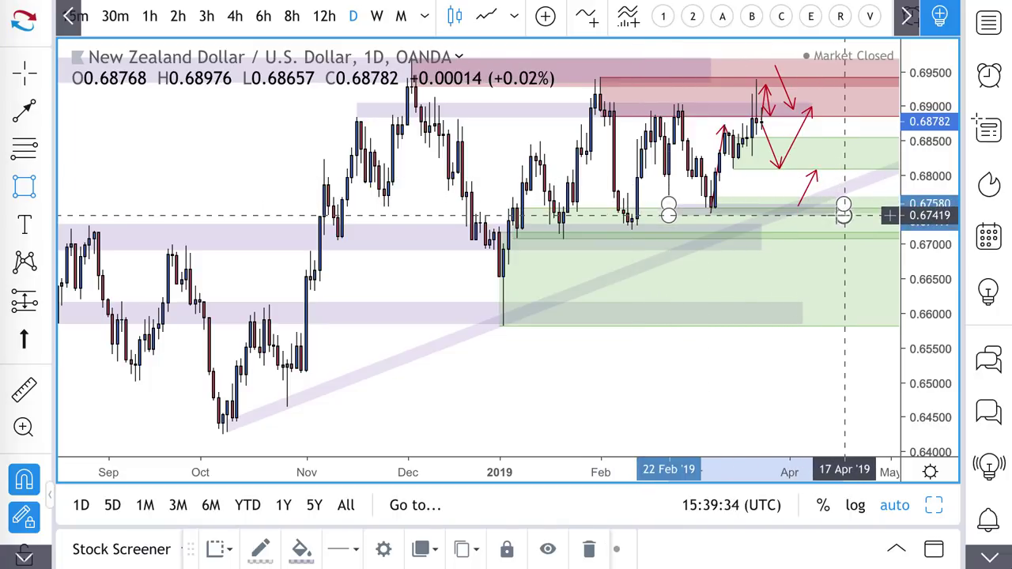
Load the newer bars on the published GBPUSD supply and demand idea and examine the price action since 17 March up close.
scroll(693, 196, "up", 4)
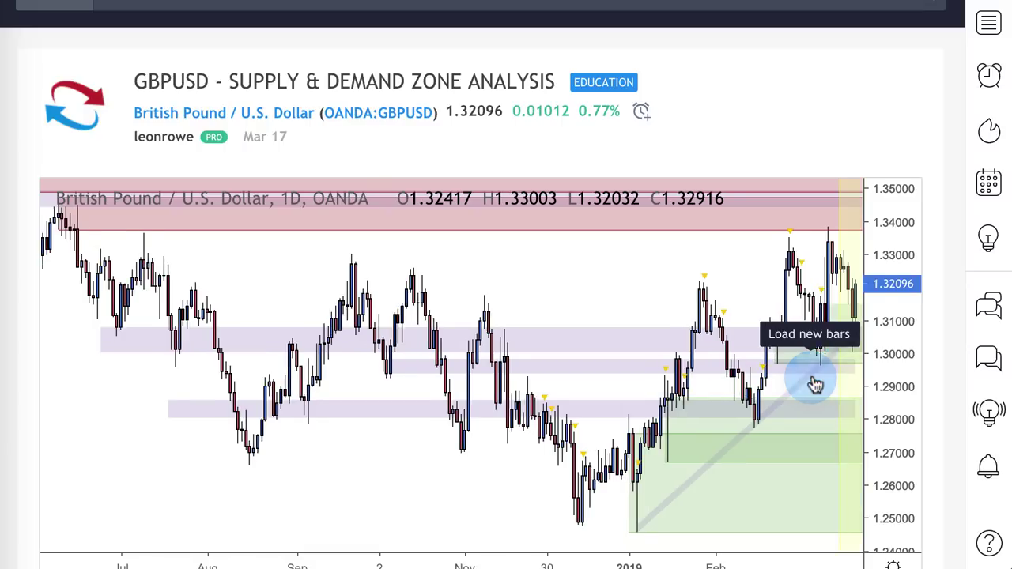
left_click(812, 380)
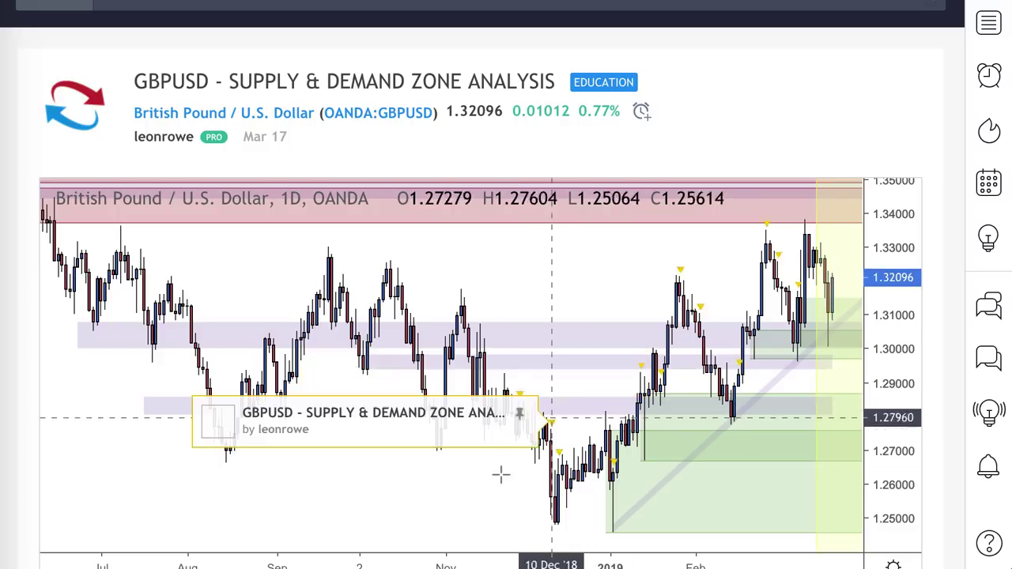
left_click(456, 531)
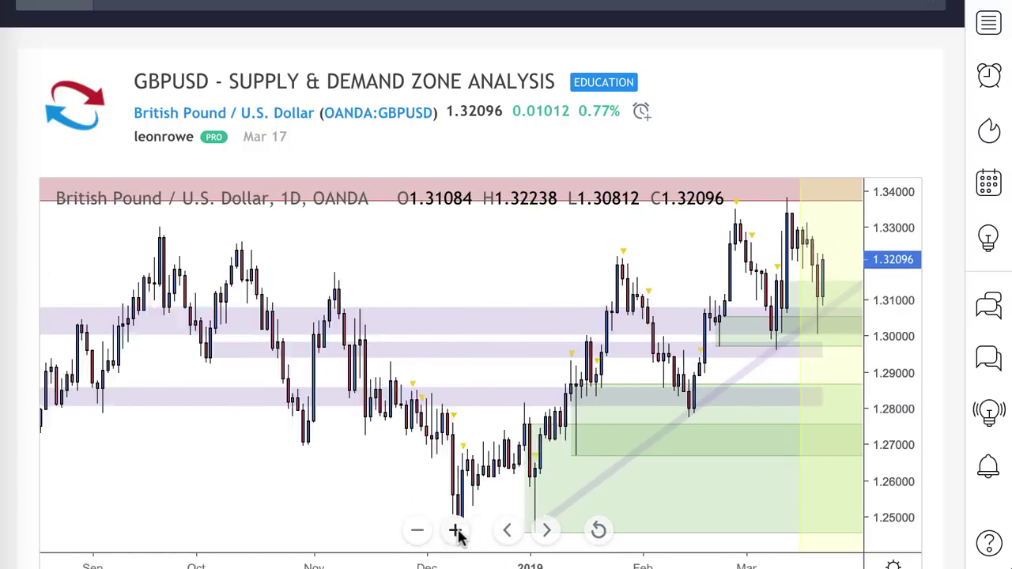
left_click(456, 531)
left_click(456, 531)
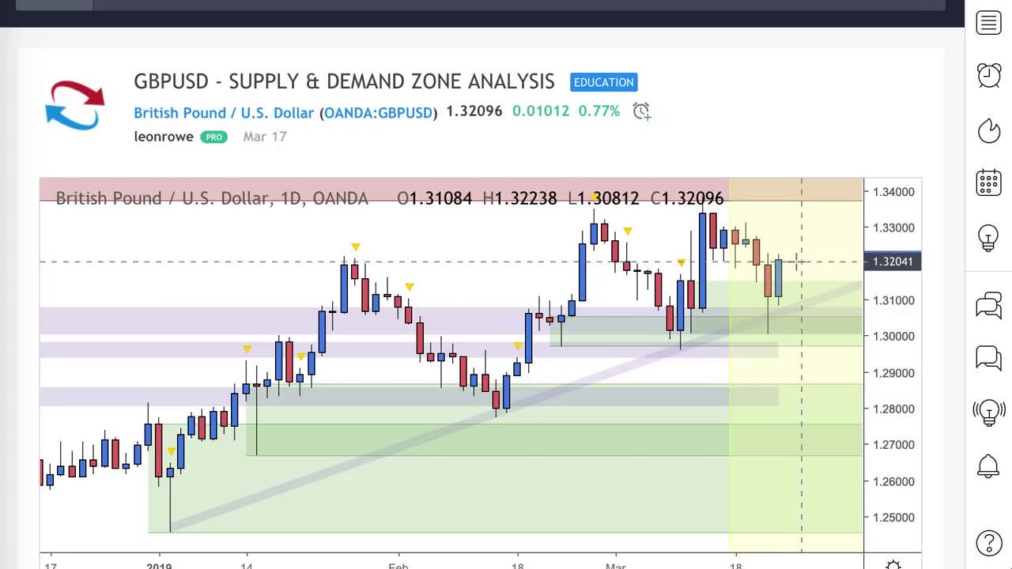
scroll(800, 261, "down", 2)
scroll(795, 260, "up", 2)
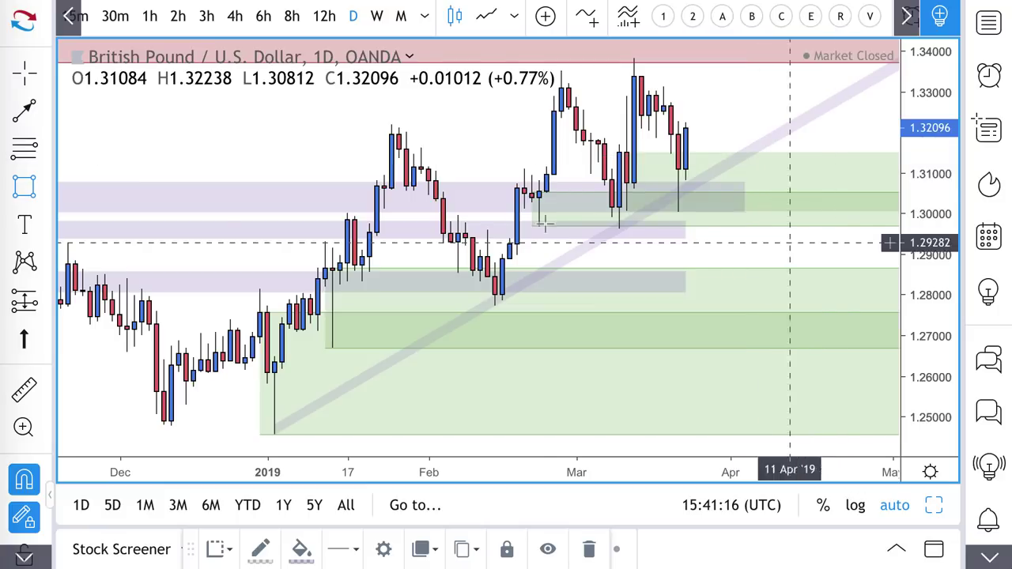
Draw a downward arrow on the daily GBPUSD chart from 1.31615 on 26 March to 1.28037 on 5 April.
scroll(532, 199, "up", 3)
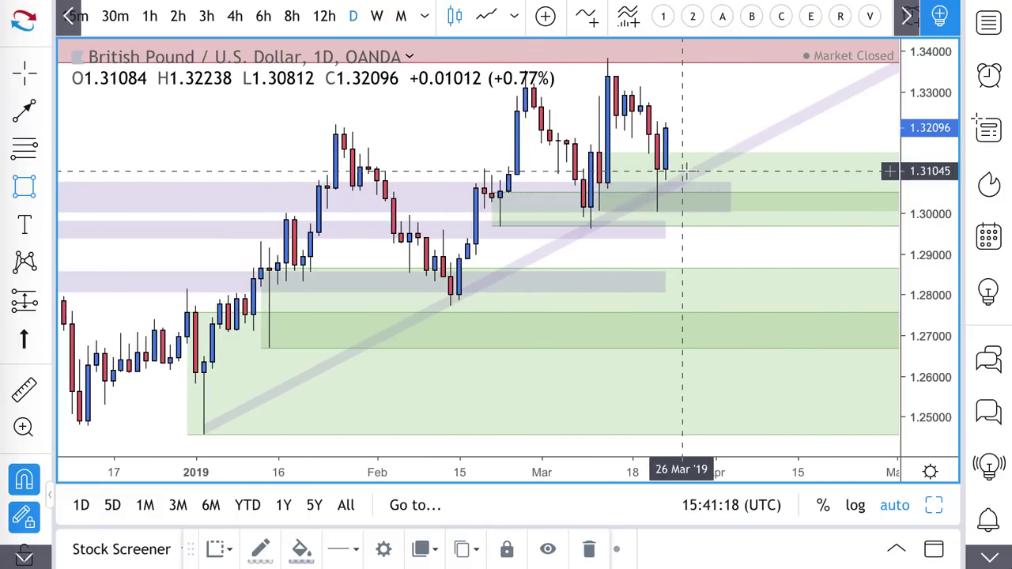
key("alt+t")
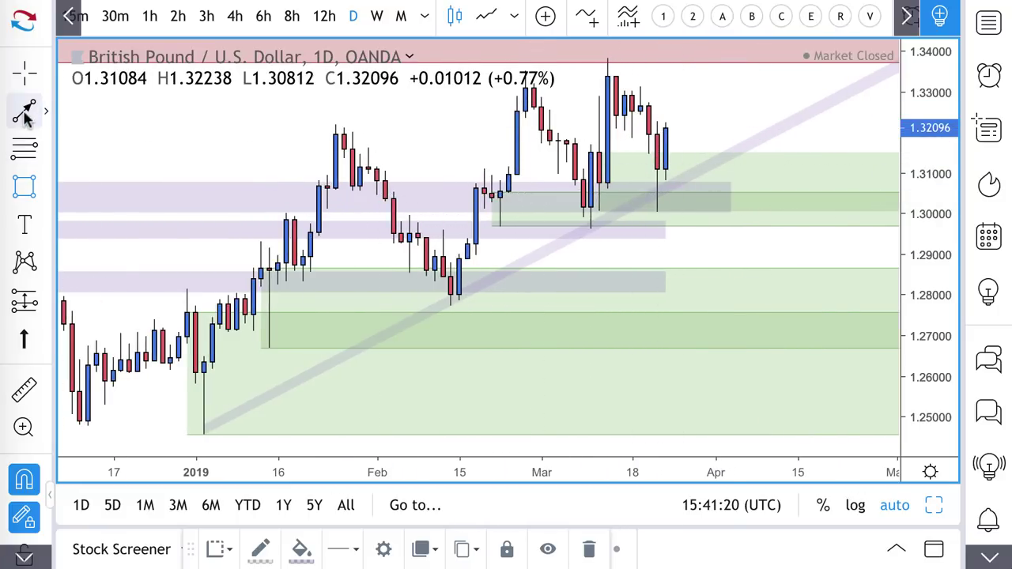
left_click(681, 148)
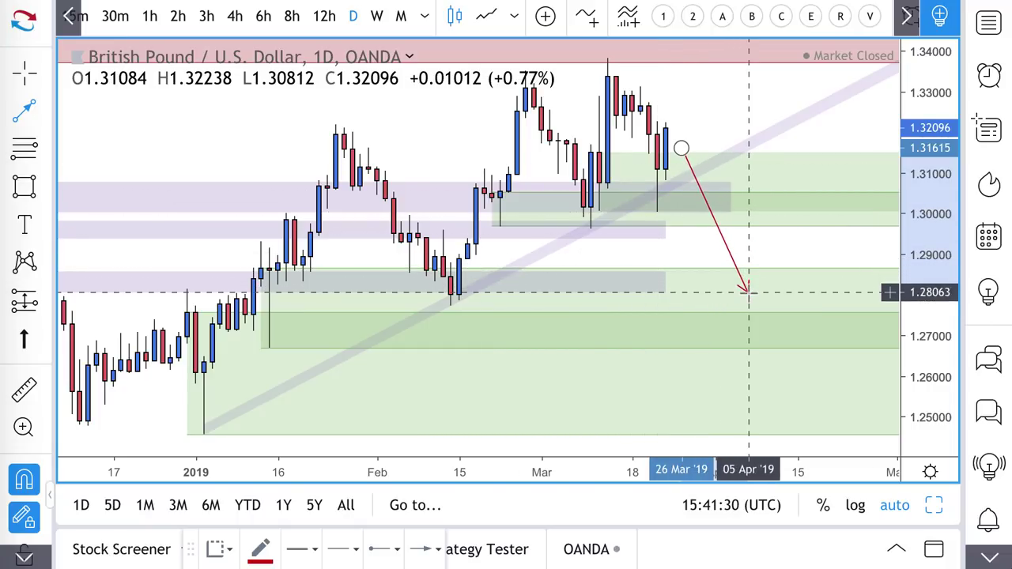
left_click(748, 293)
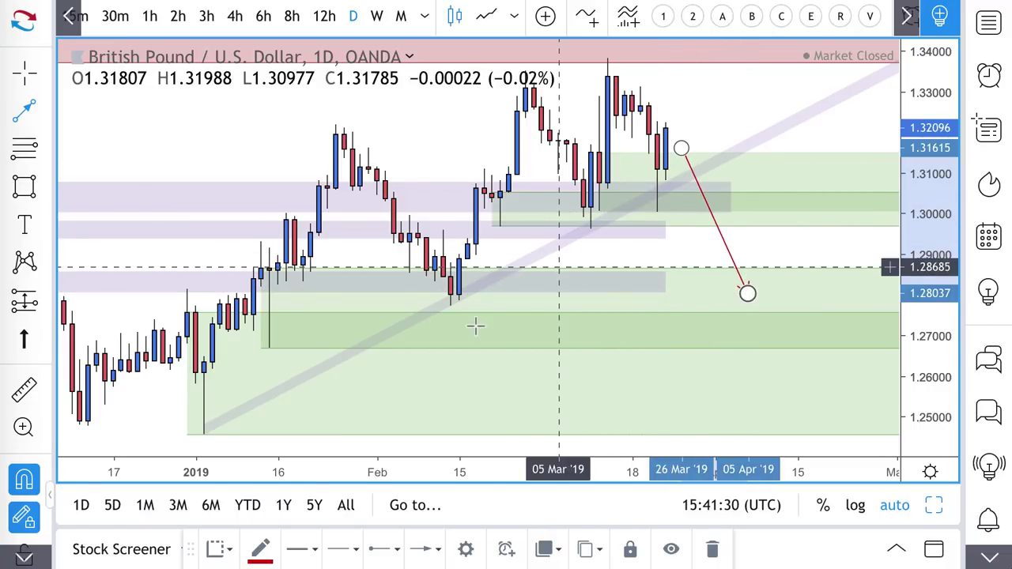
left_click(450, 384)
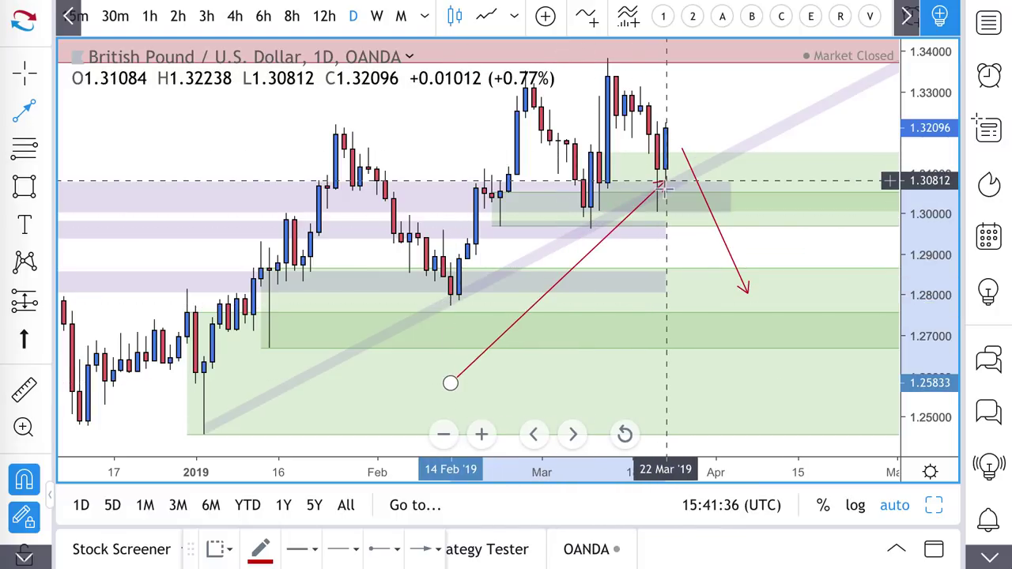
key("Escape")
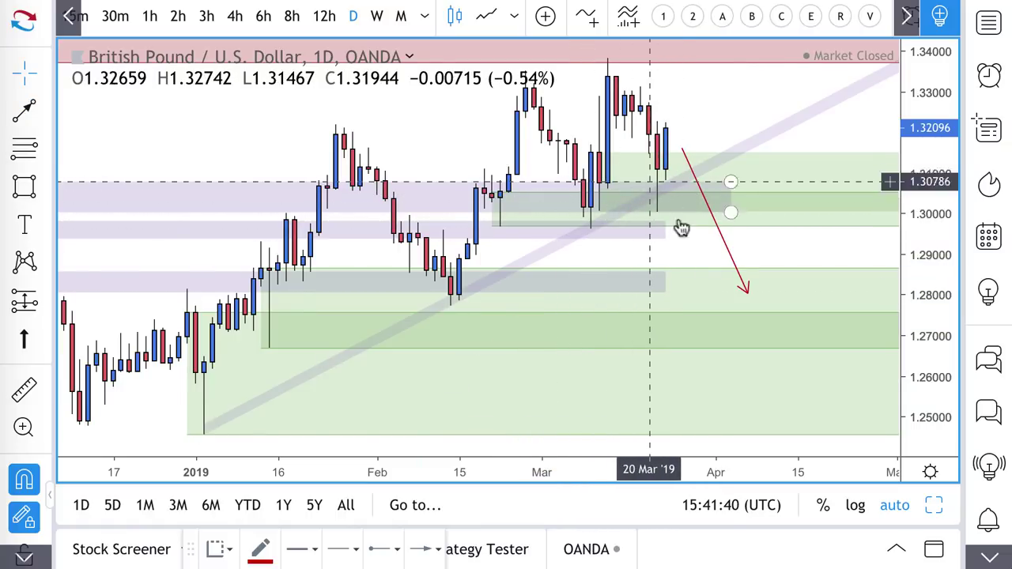
Draw a zone from the 19 March open at 1.32535 to the 13 March high at 1.33822 and apply the red supply style.
scroll(689, 203, "left", 5)
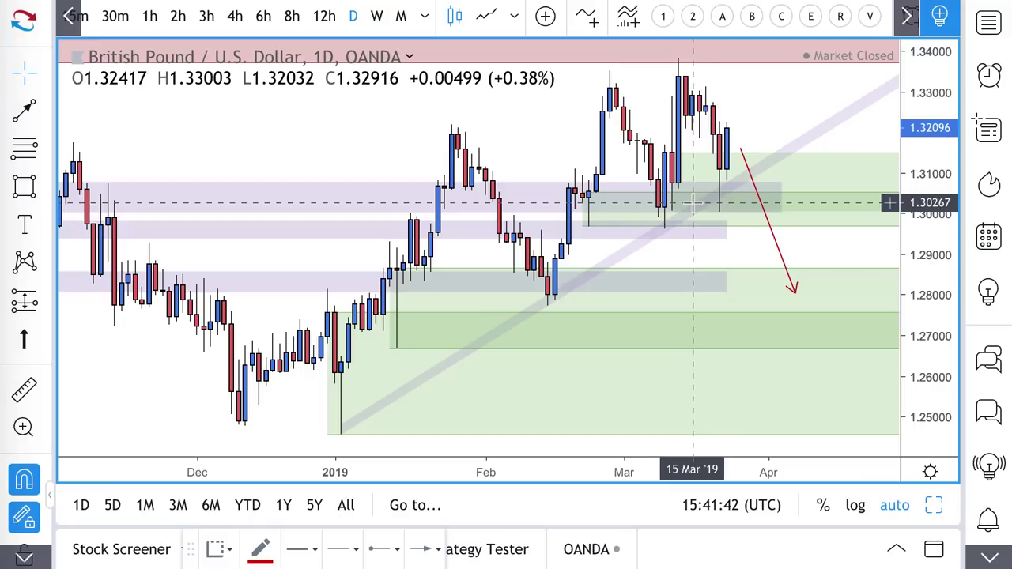
left_click(27, 154)
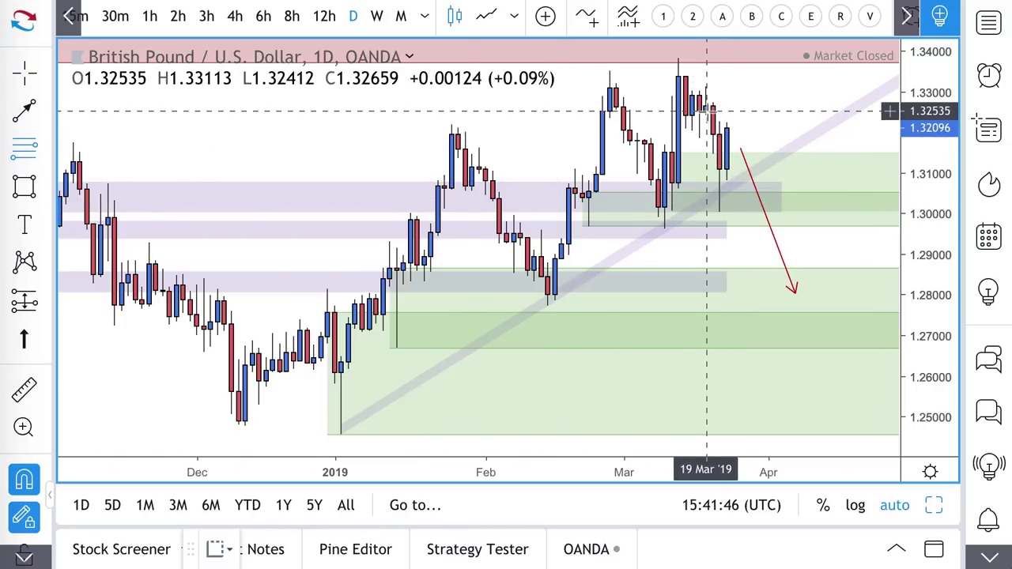
left_click(677, 60)
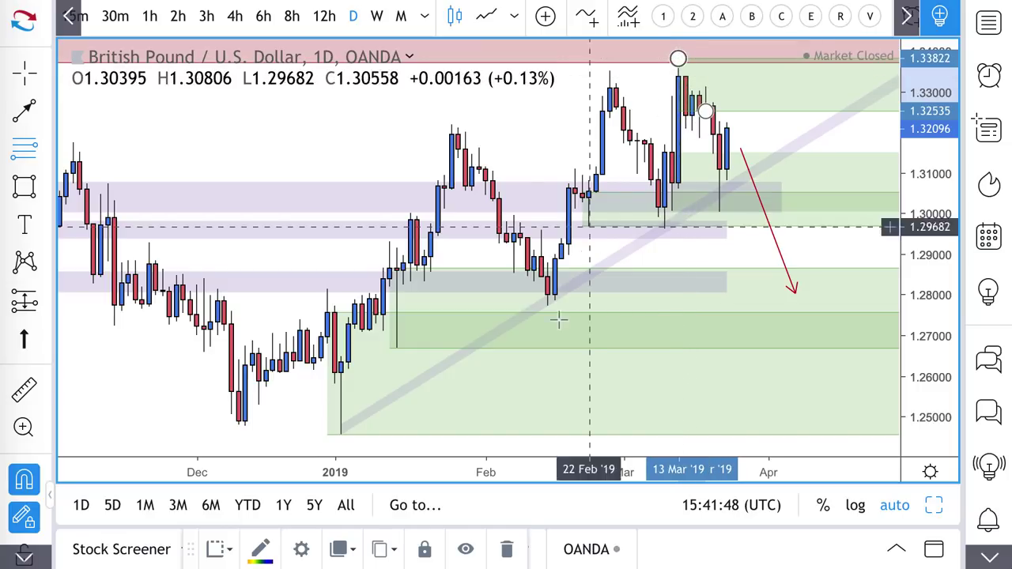
left_click(224, 552)
left_click(327, 424)
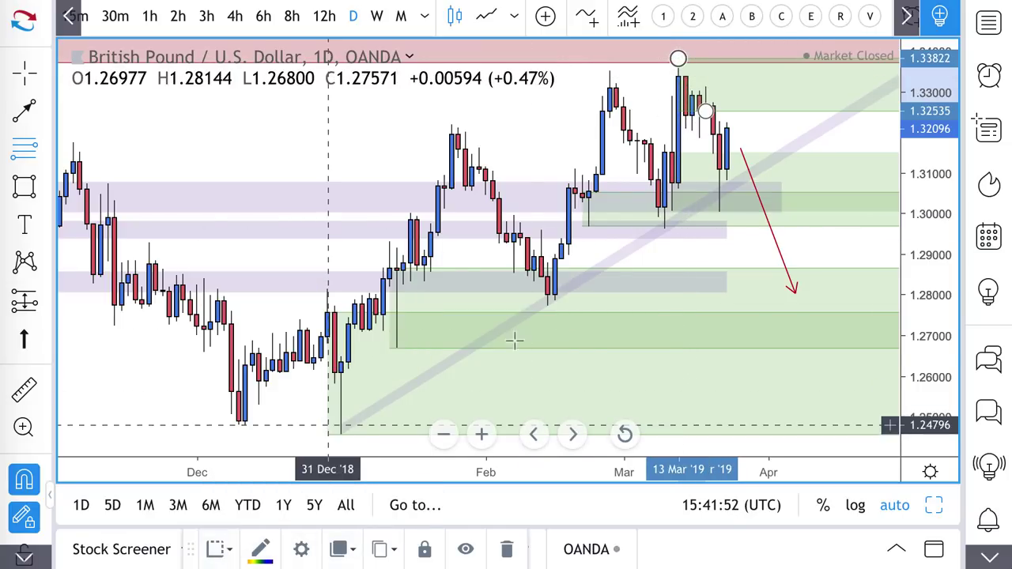
Try to draw an upward arrow on the daily GBPUSD chart from 1.32096 on 22 March to about 1.363 in early April.
scroll(514, 339, "down", 3)
scroll(518, 340, "up", 2)
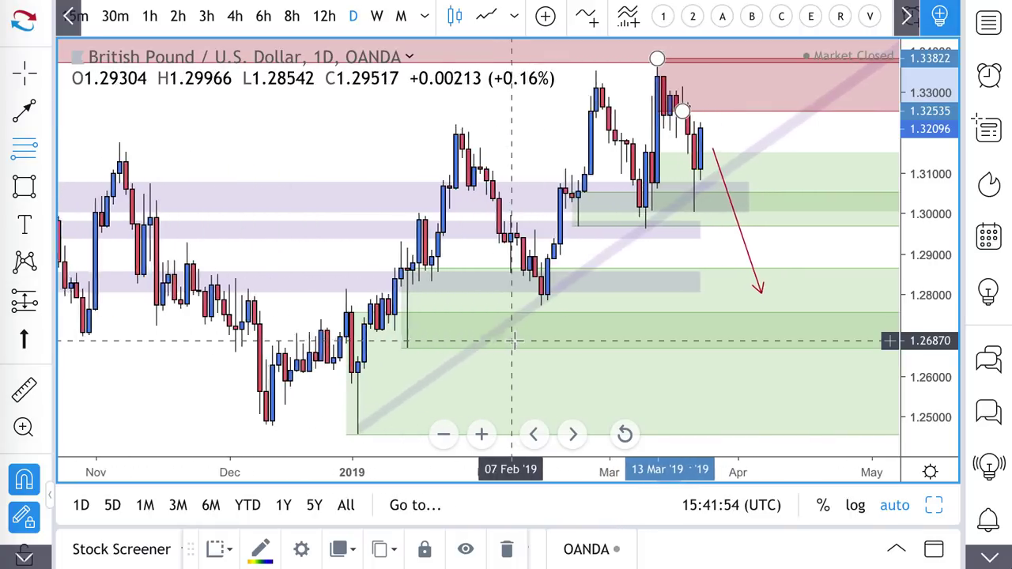
scroll(514, 340, "up", 1)
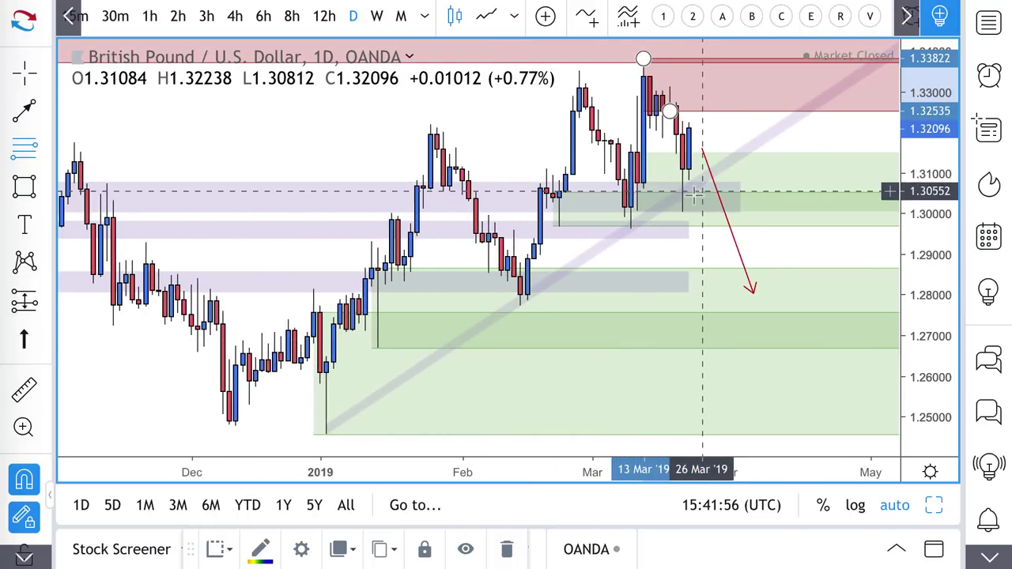
left_click(24, 111)
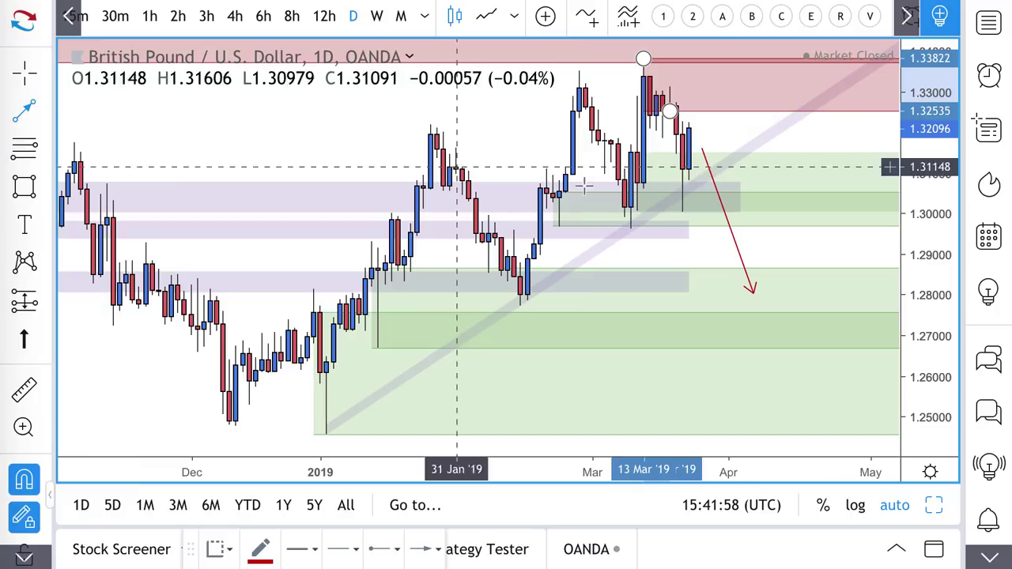
scroll(583, 185, "down", 8)
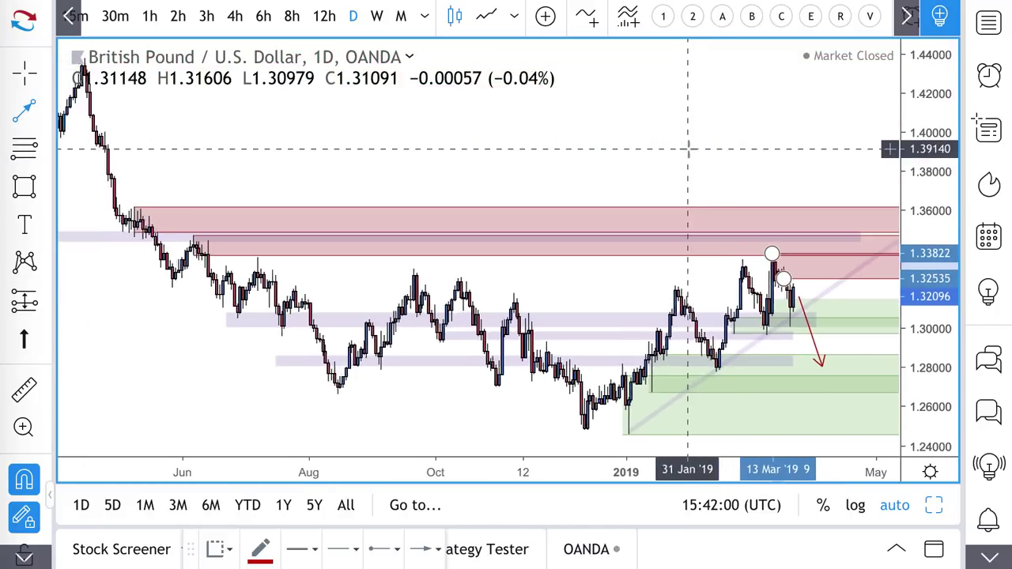
scroll(790, 202, "up", 3)
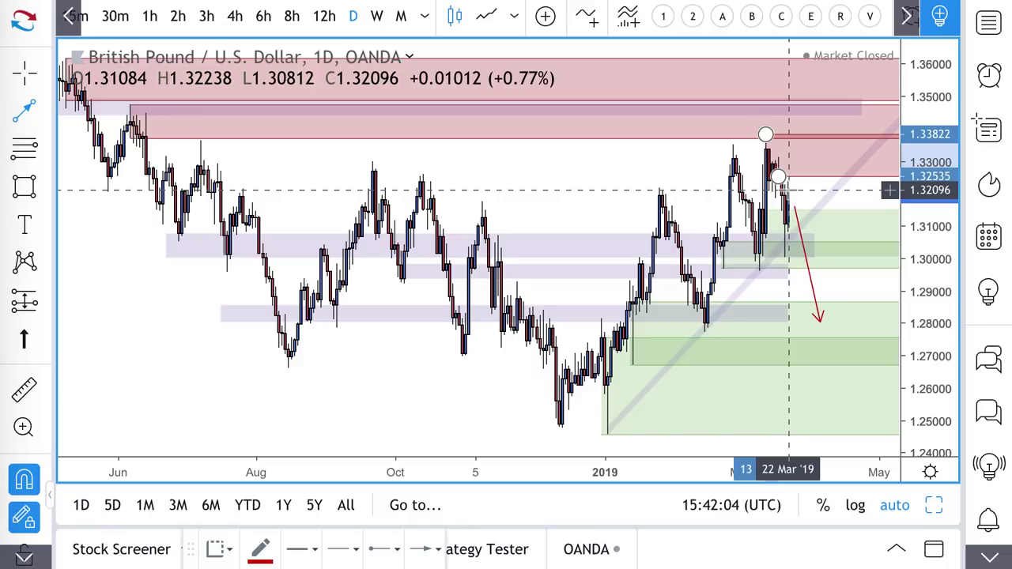
left_click(788, 190)
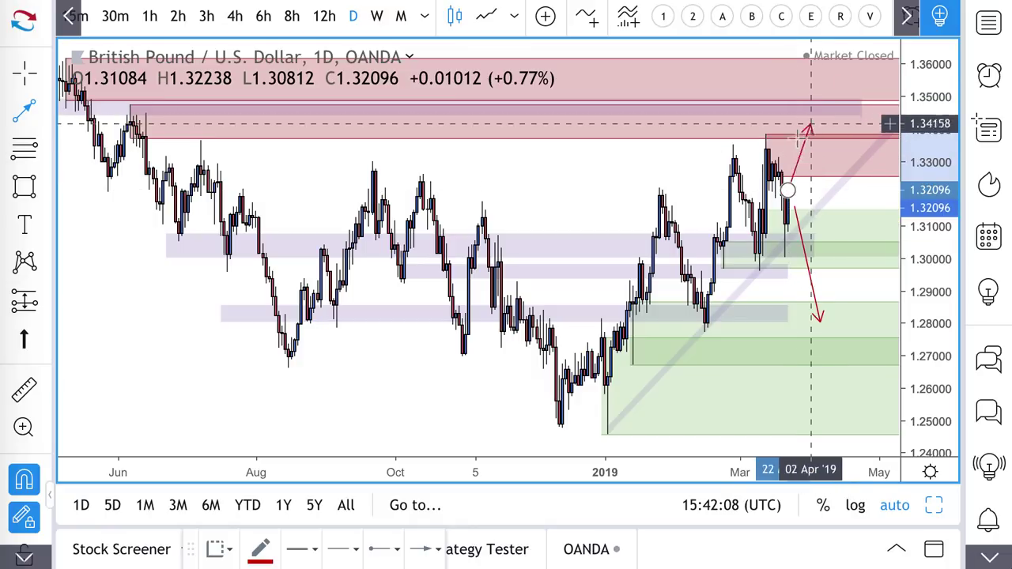
scroll(808, 85, "down", 2)
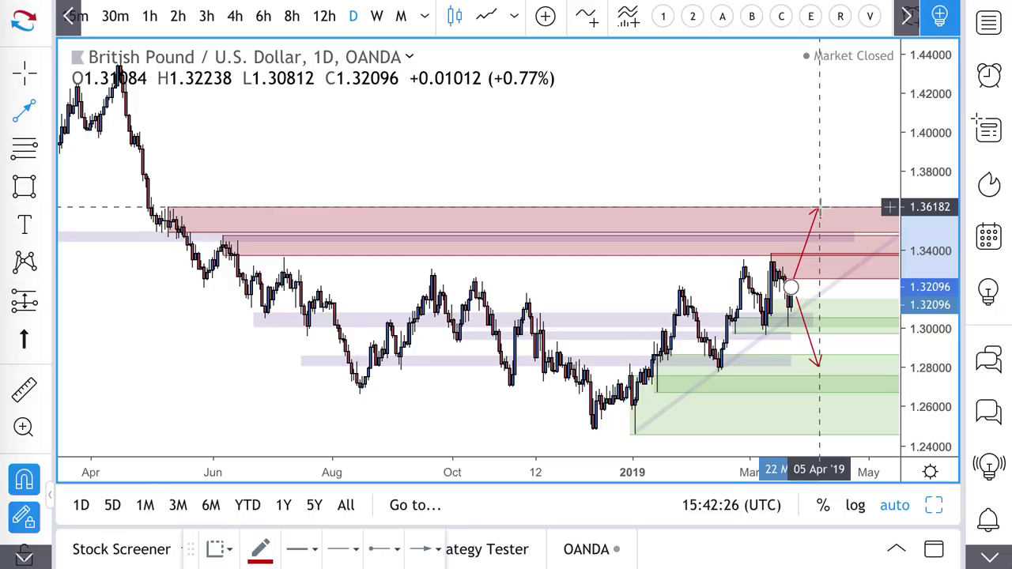
left_click_drag(818, 207, 822, 226)
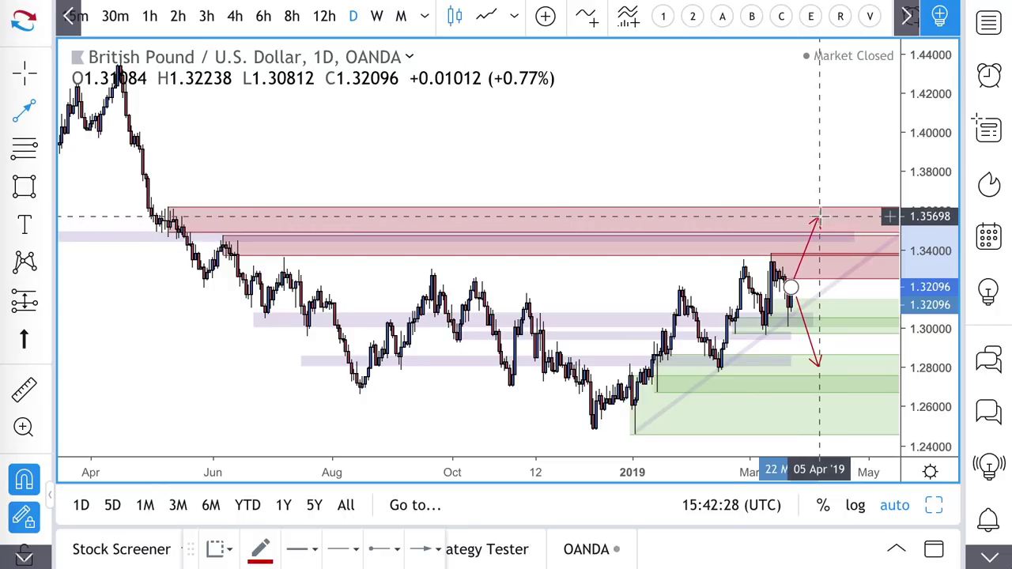
scroll(819, 215, "up", 3)
mouse_move(829, 119)
left_mouse_down()
mouse_move(822, 180)
mouse_move(828, 105)
left_mouse_up()
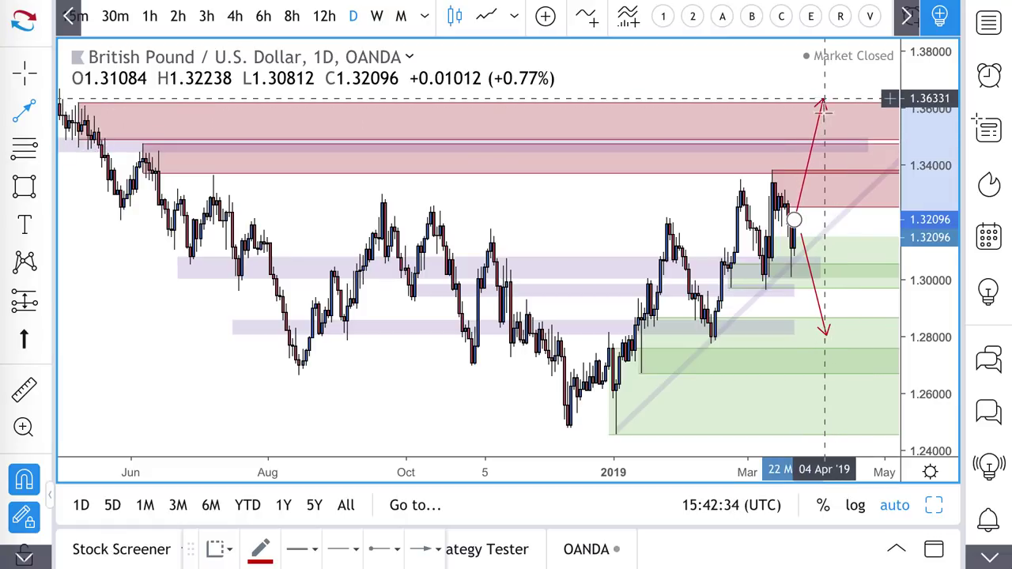
left_click_drag(822, 110, 801, 228)
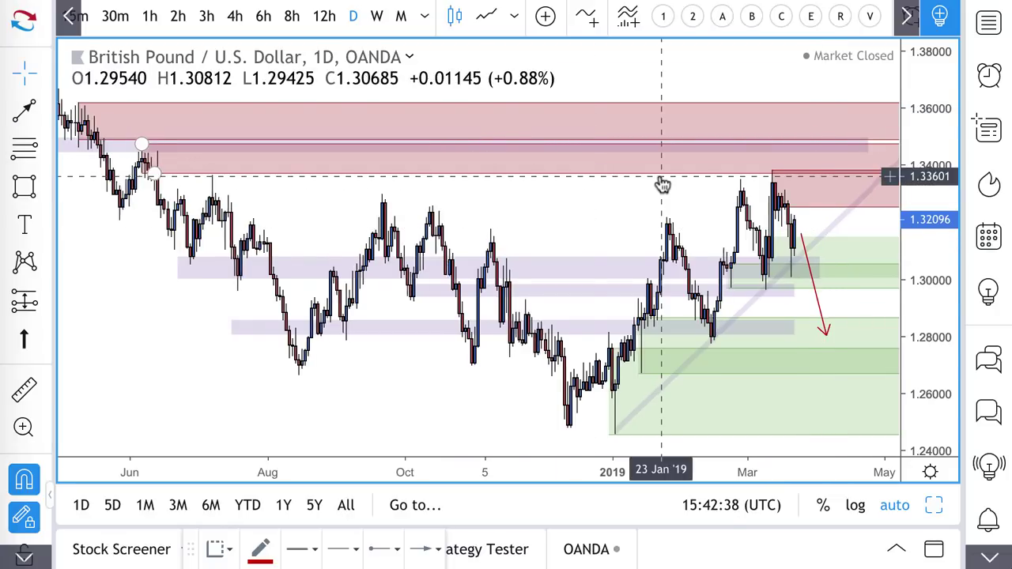
scroll(662, 185, "up", 5)
scroll(661, 185, "up", 3)
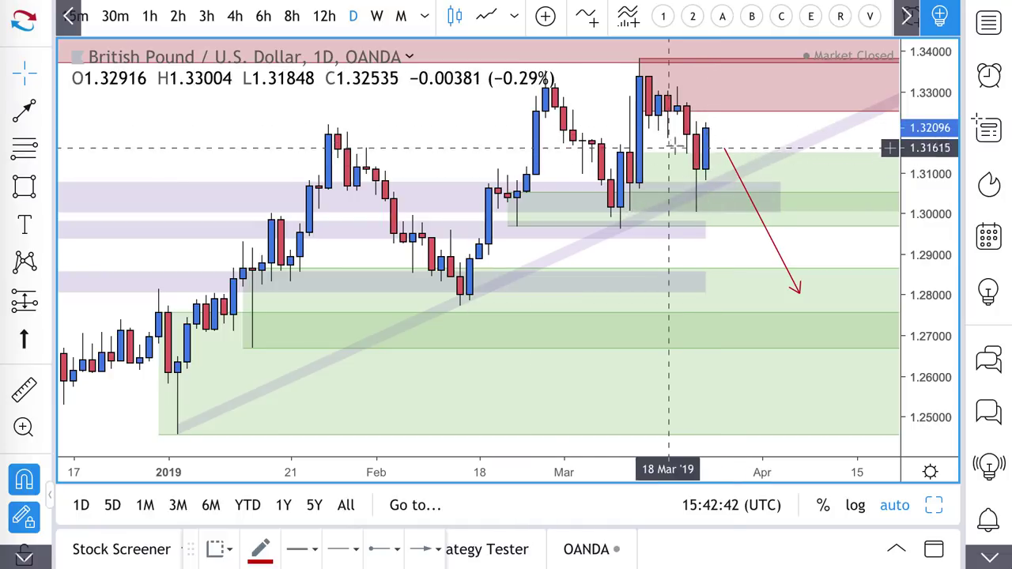
left_click(716, 183)
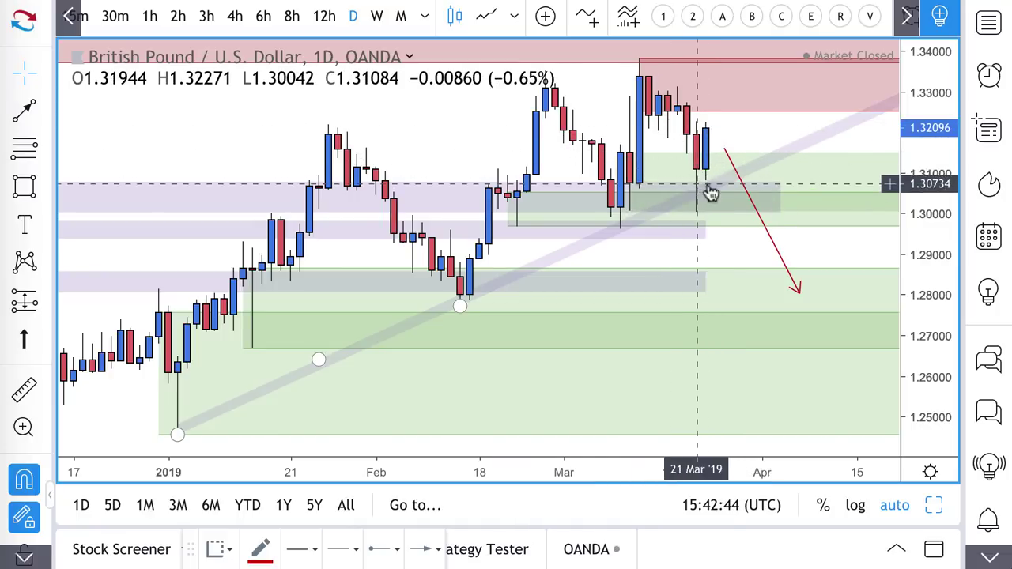
left_click(707, 170)
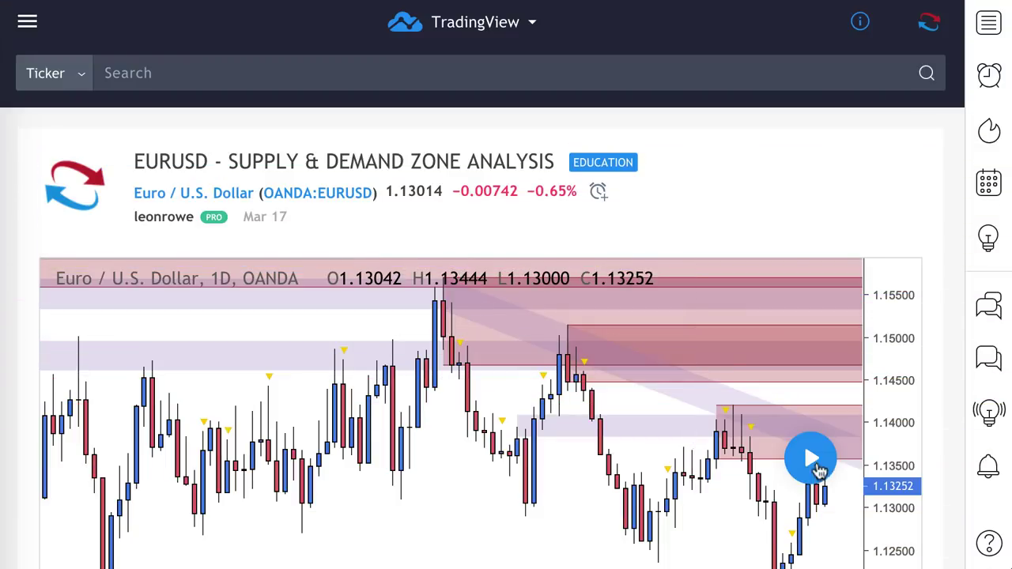
Load the newer bars on the published EURUSD supply and demand idea and examine the price action since 17 March up close.
scroll(818, 467, "down", 3)
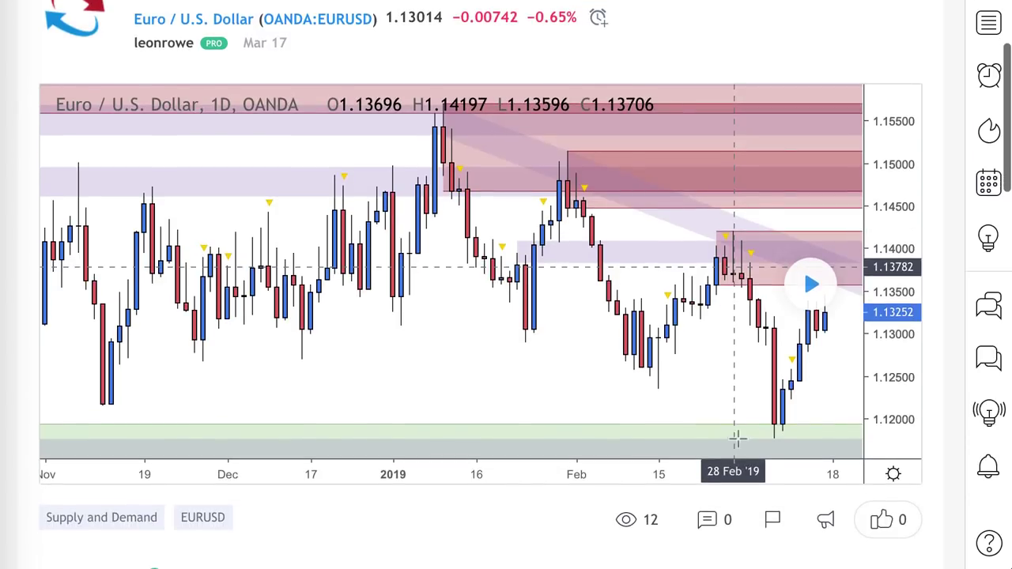
left_click(810, 283)
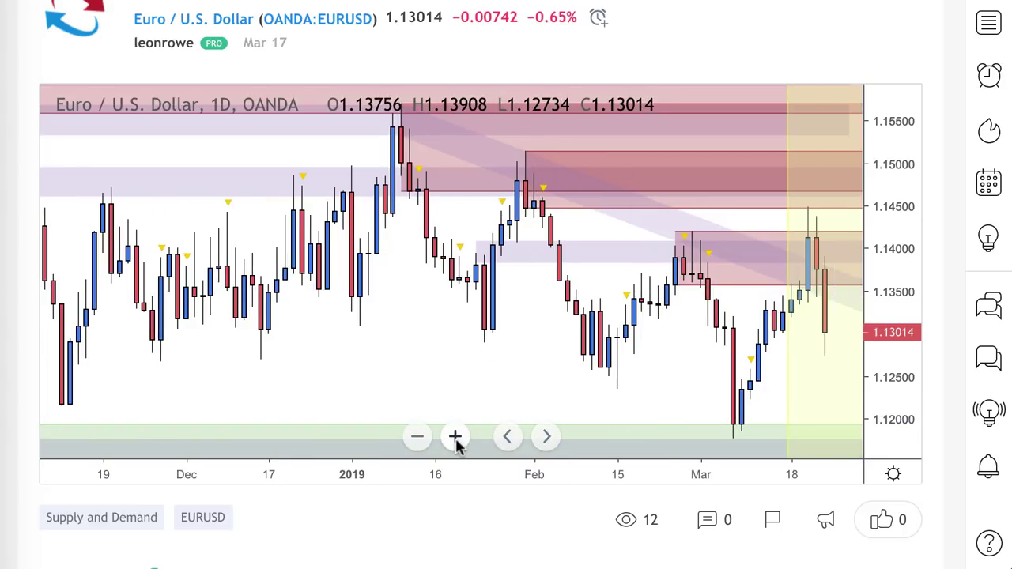
left_click(454, 436)
left_click(455, 437)
left_click(454, 436)
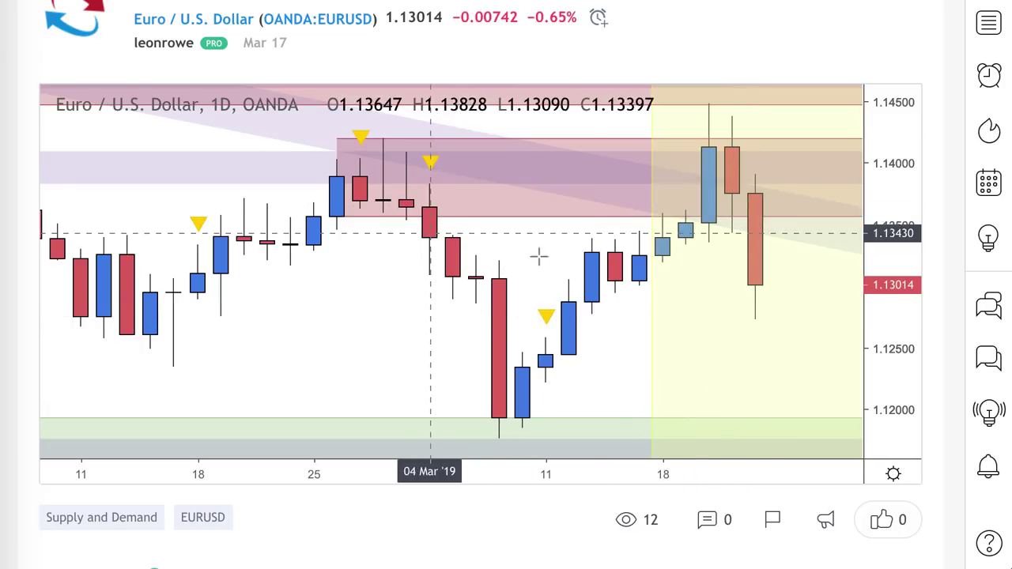
scroll(712, 237, "up", 2)
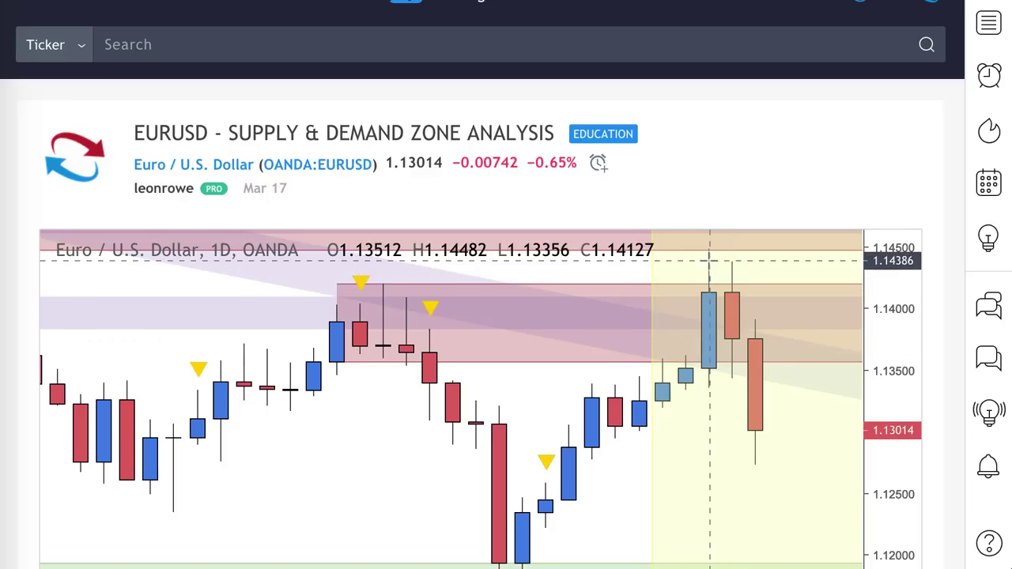
scroll(545, 508, "down", 3)
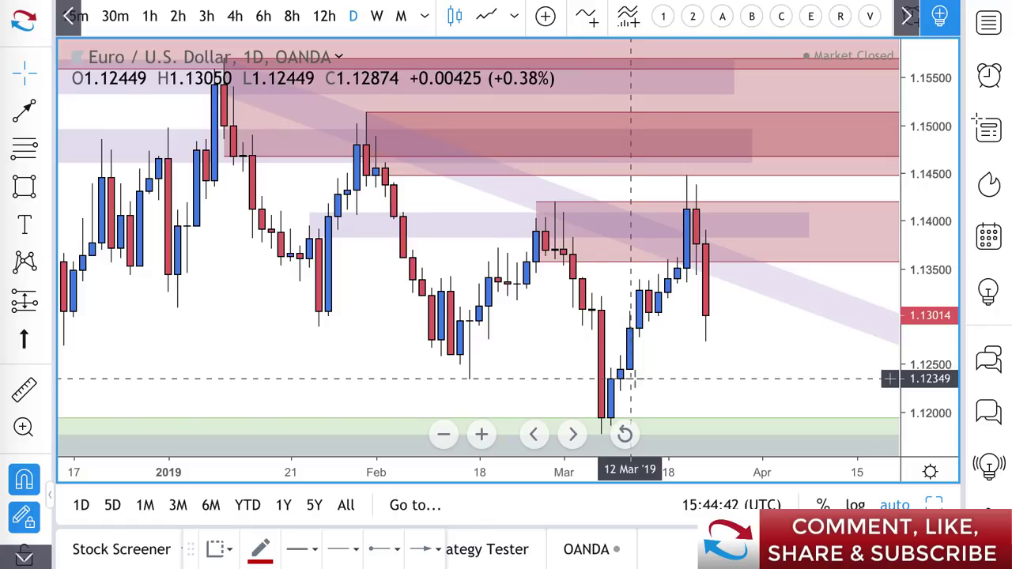
Delete the lowest supply zone, the purple rectangle inside it and the descending purple band from the daily EURUSD chart.
scroll(723, 277, "down", 1)
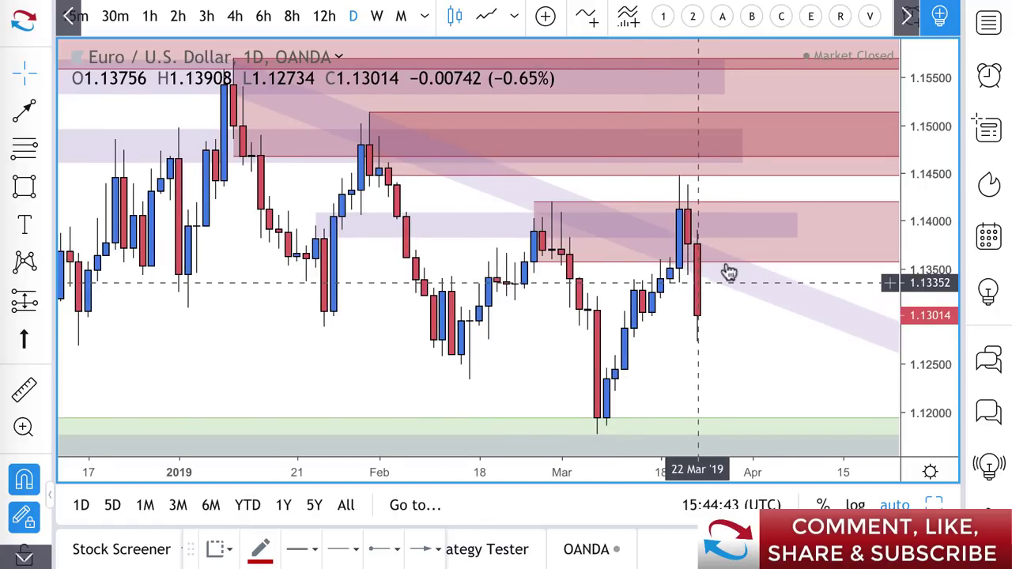
left_click(755, 208)
key("Delete")
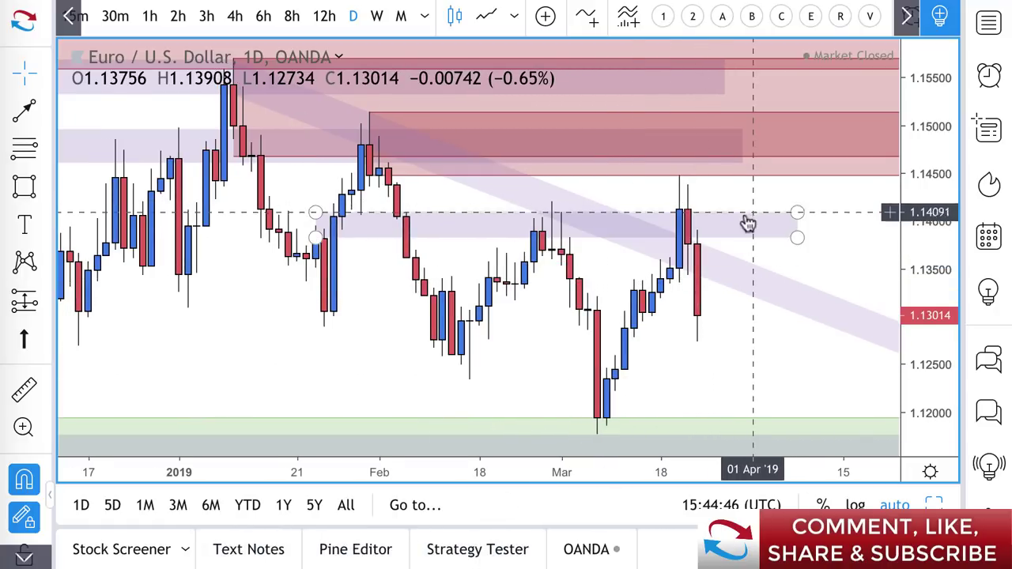
left_click(746, 220)
key("Delete")
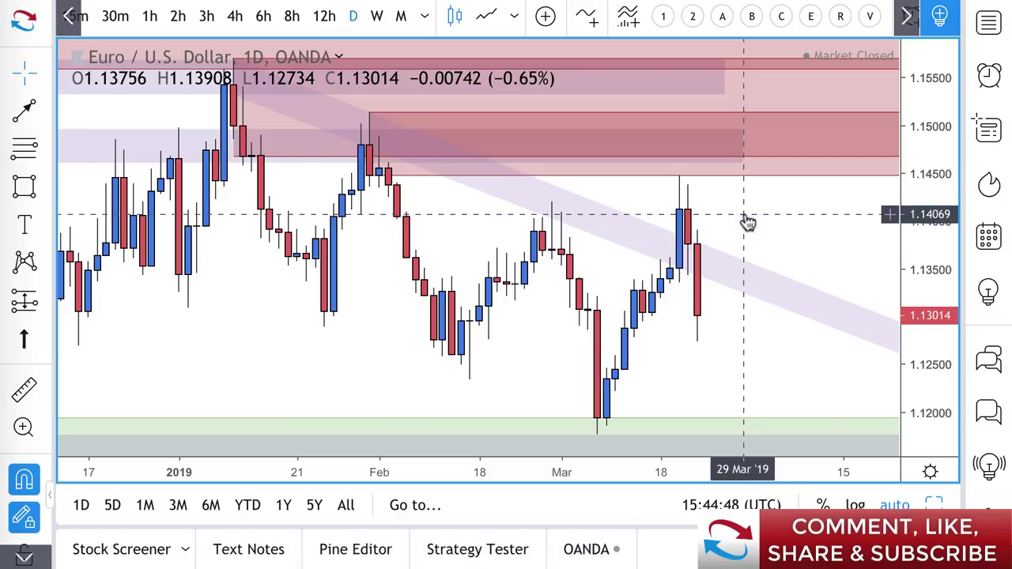
left_click(741, 268)
key("Delete")
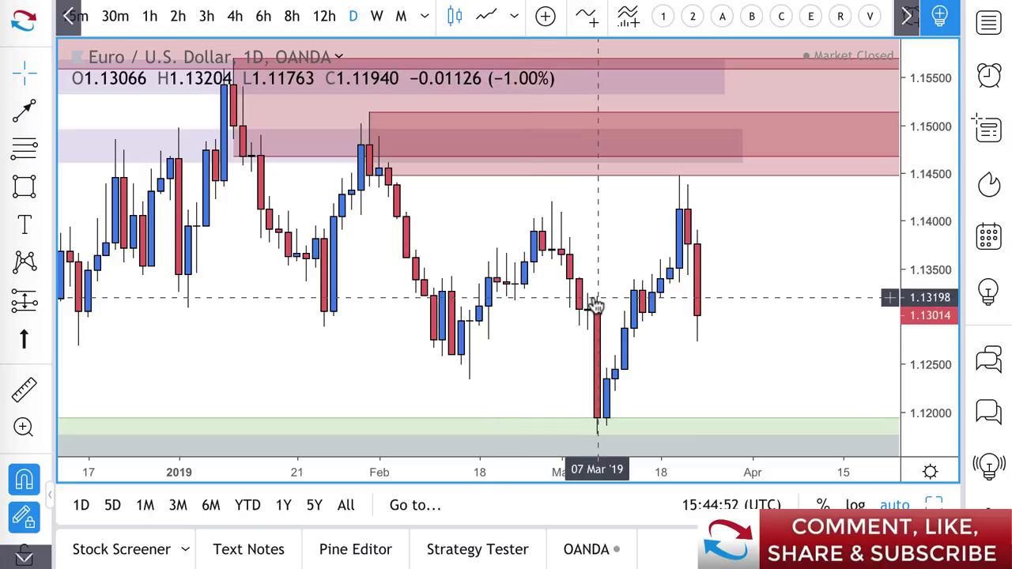
Draw a zone from 13 March at 1.13278 to 14 March at 1.12942 and apply the Demand Zone template.
left_click(23, 146)
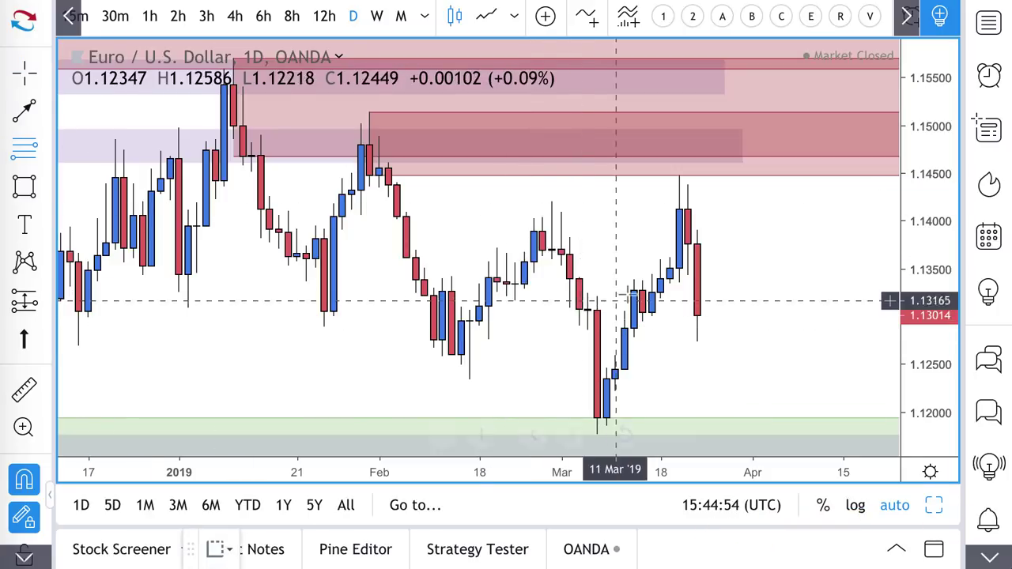
left_click_drag(634, 290, 642, 322)
left_click(220, 550)
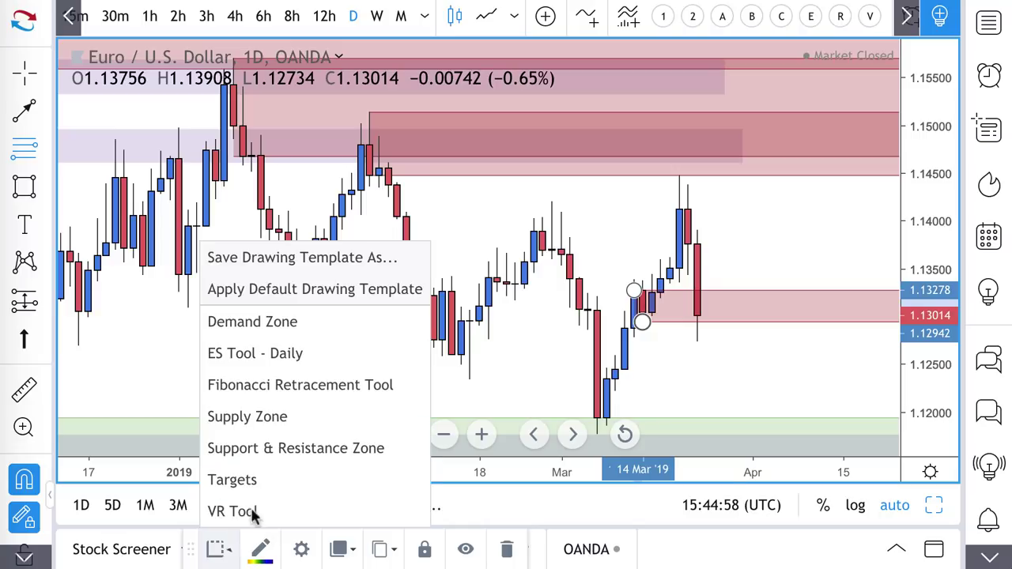
left_click(278, 332)
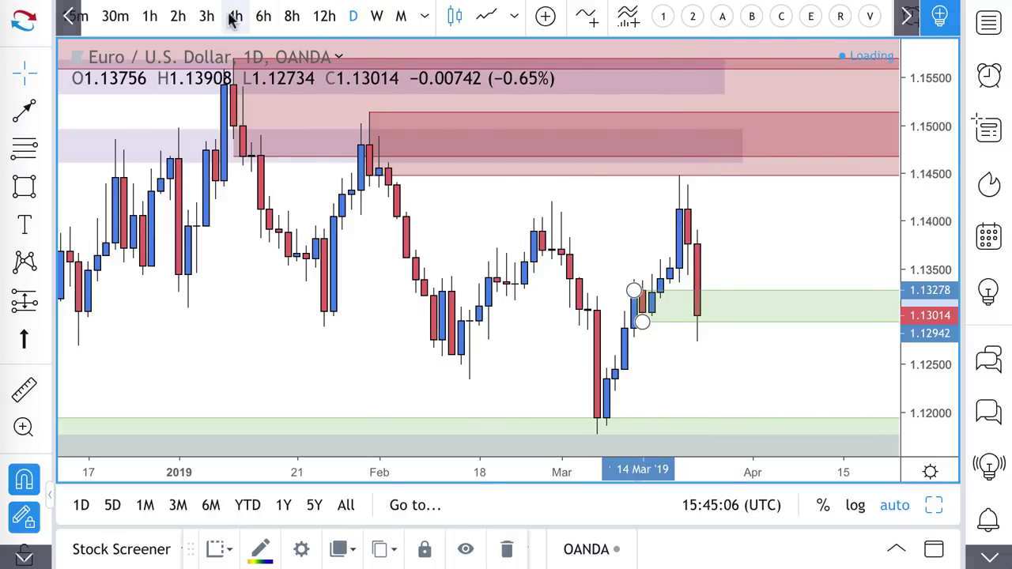
Mark a short position on the 4-hour EURUSD chart from 21 March with entry 1.13987, stop 1.14542 and target 1.13012.
scroll(524, 165, "down", 5)
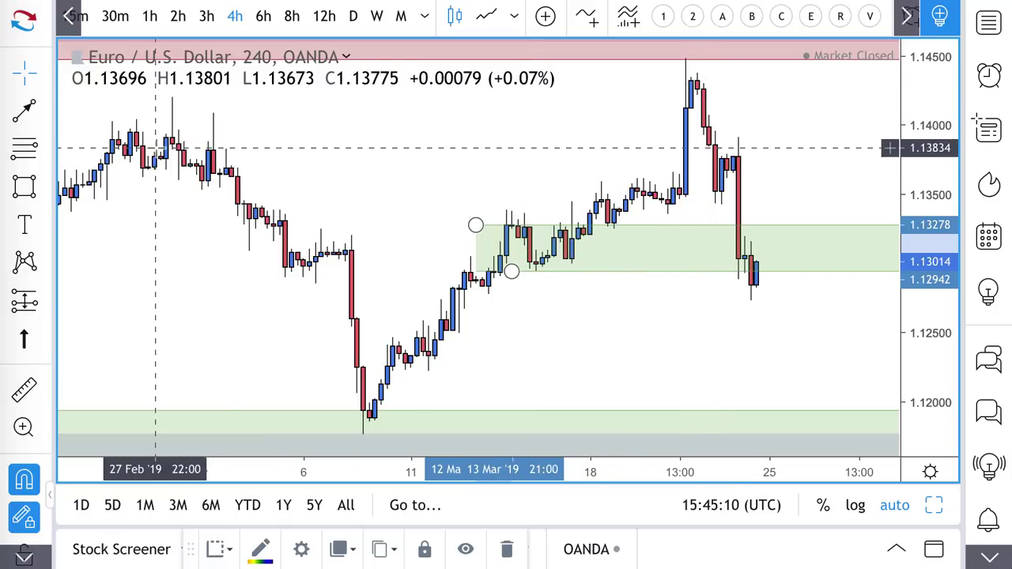
left_click(46, 301)
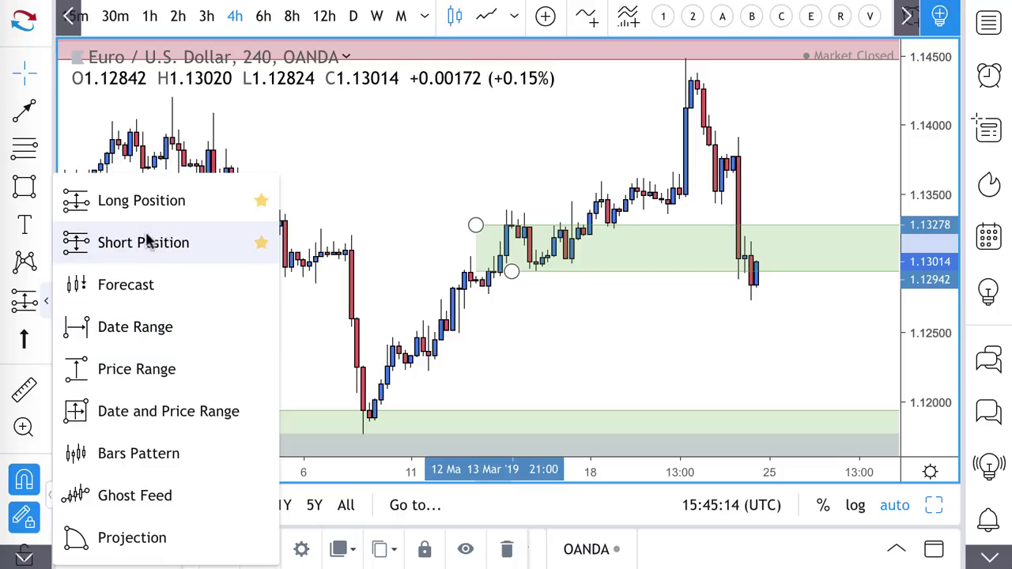
left_click(146, 241)
left_click(703, 127)
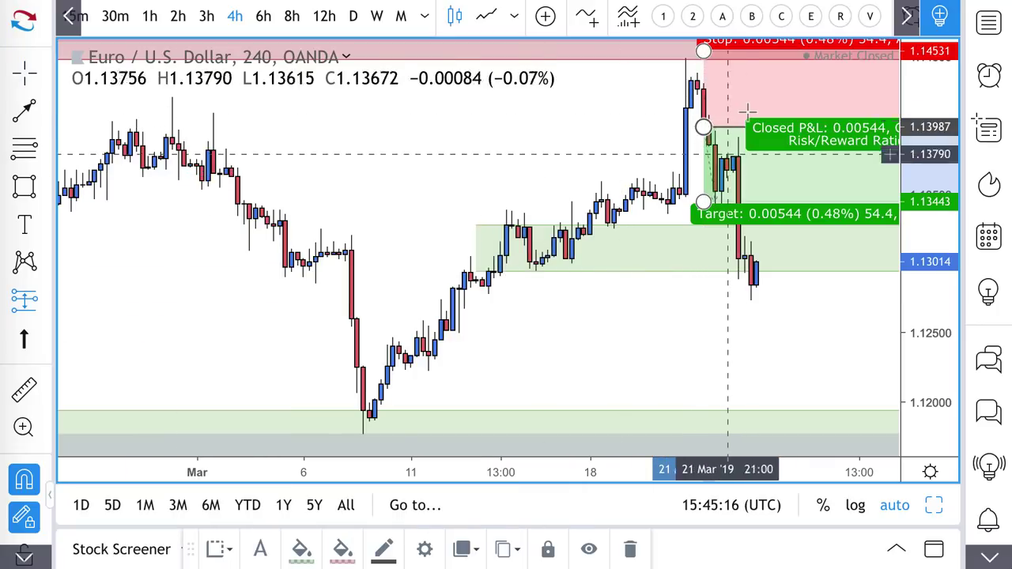
mouse_move(703, 50)
left_mouse_down()
mouse_move(686, 53)
mouse_move(702, 59)
left_mouse_up()
double_click(786, 83)
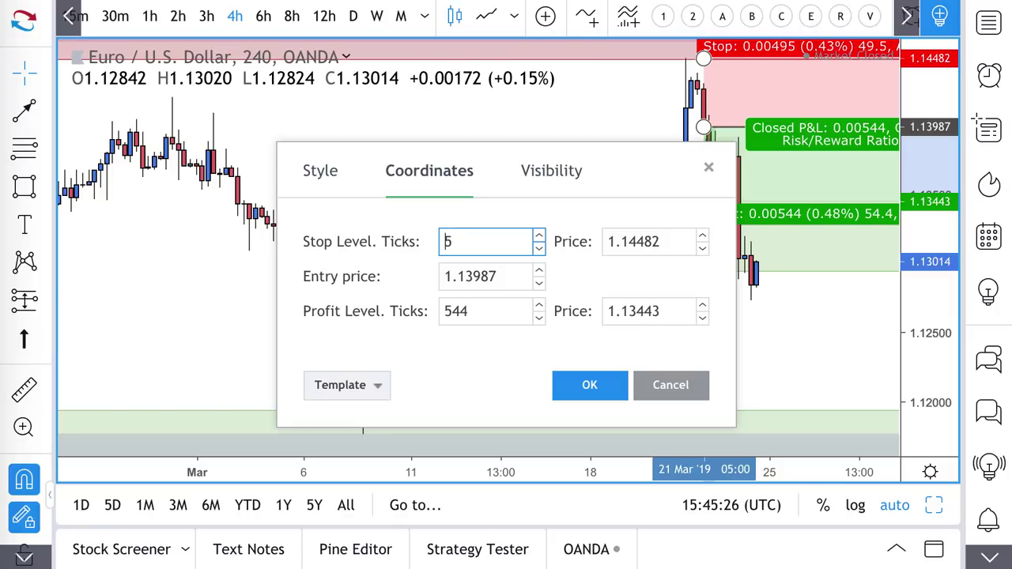
key("Return")
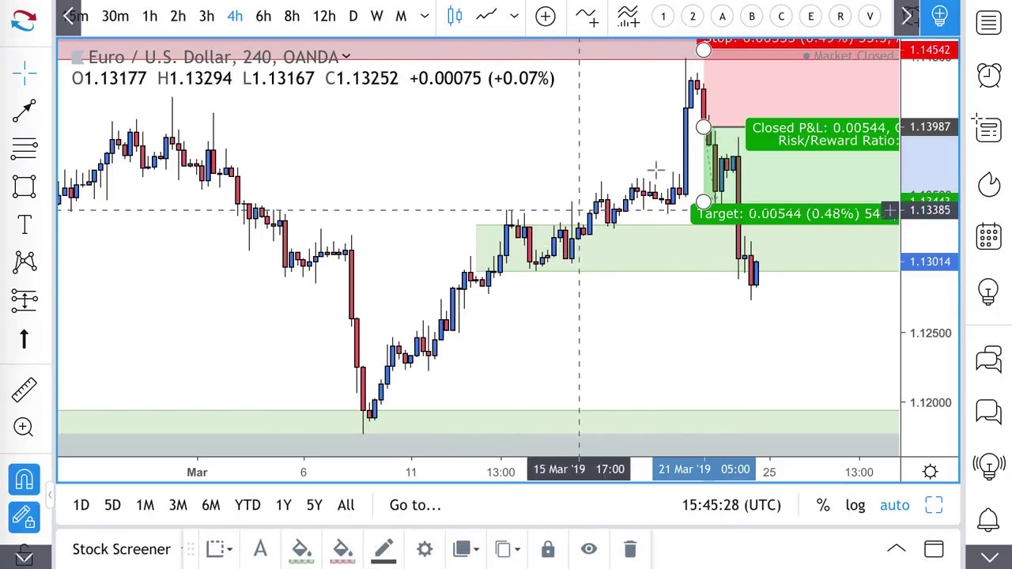
left_click_drag(704, 204, 698, 261)
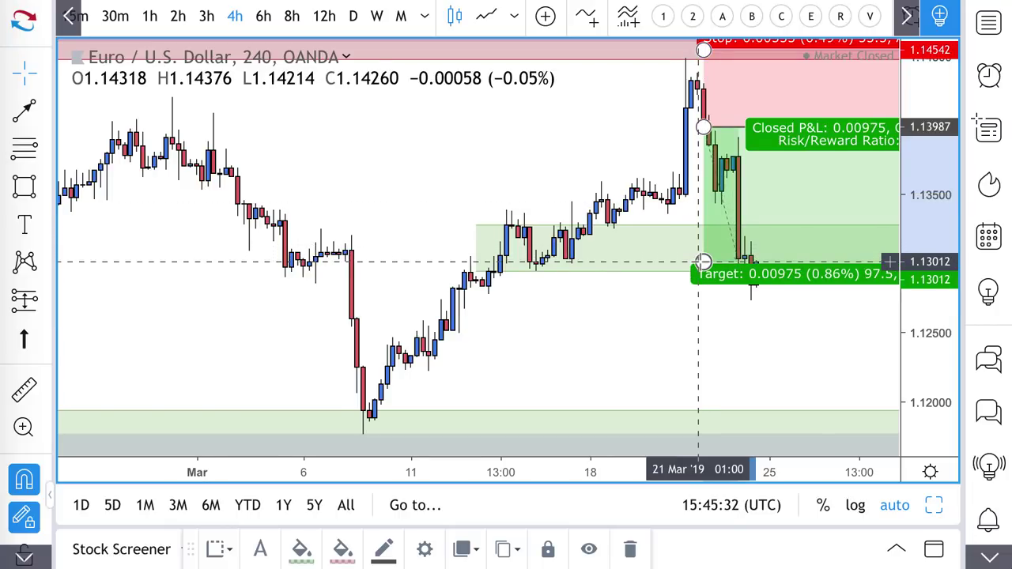
scroll(700, 257, "down", 3)
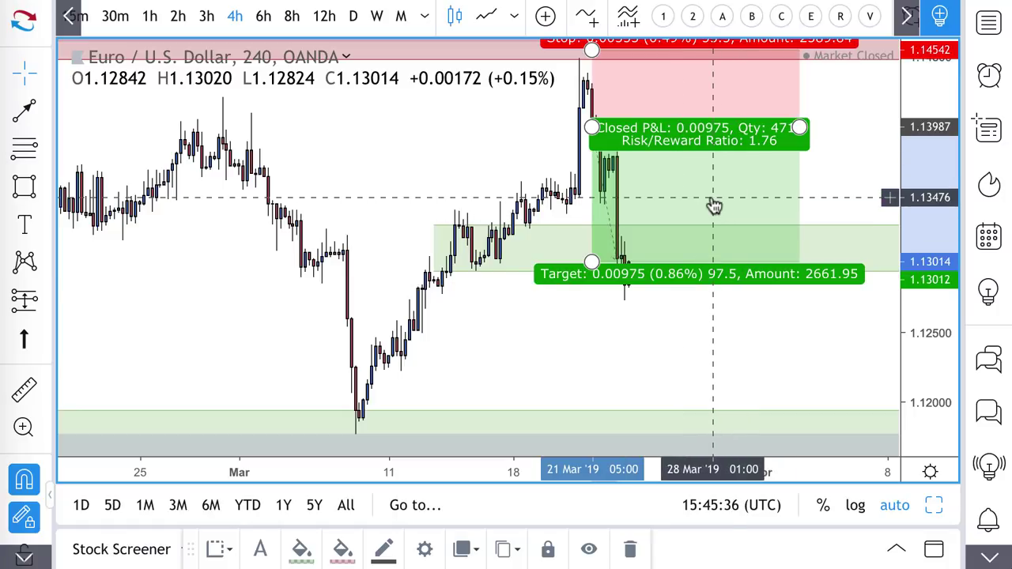
Delete the short position from the 4-hour EURUSD chart.
key("Delete")
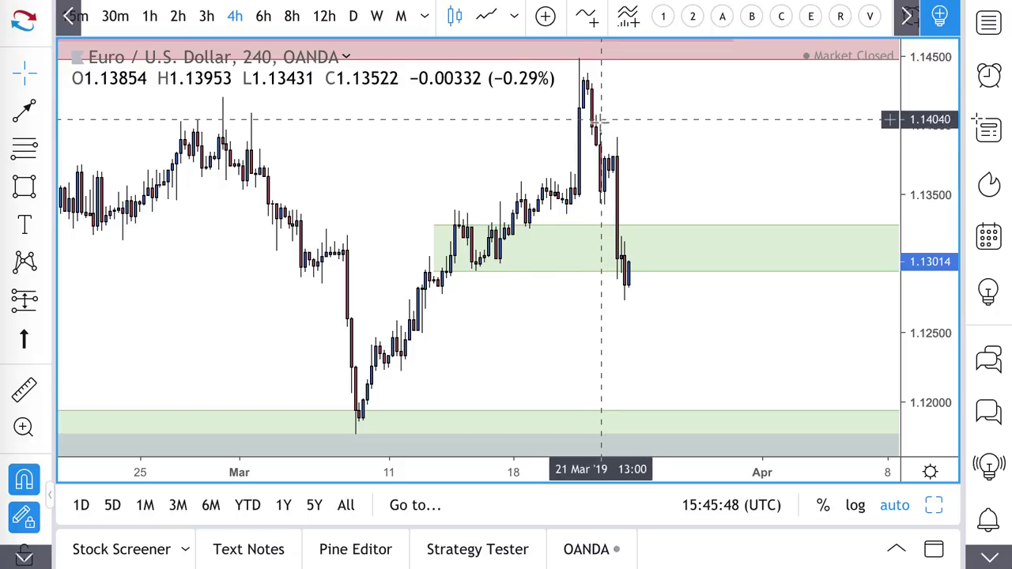
scroll(633, 171, "down", 2)
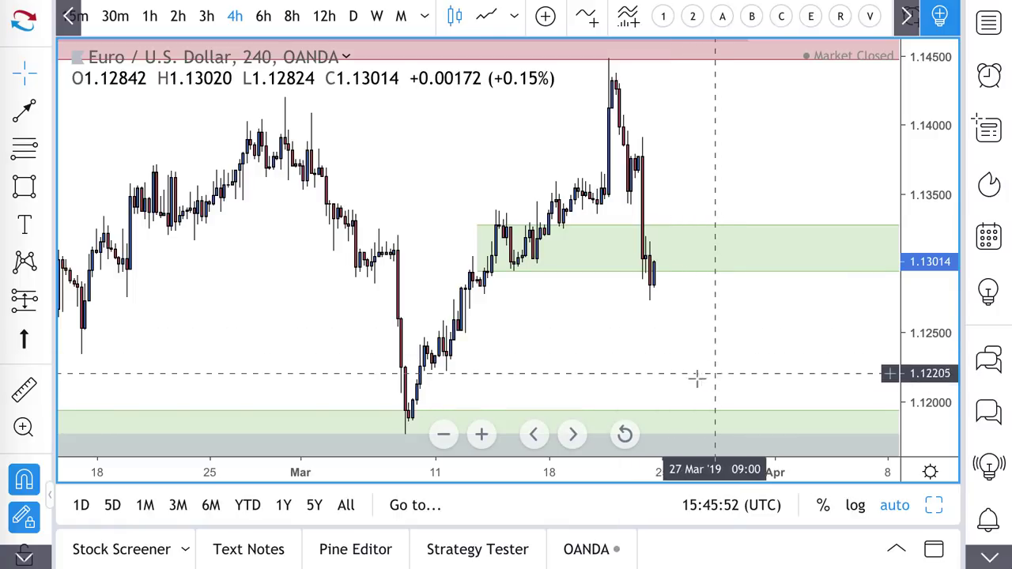
scroll(717, 388, "down", 3)
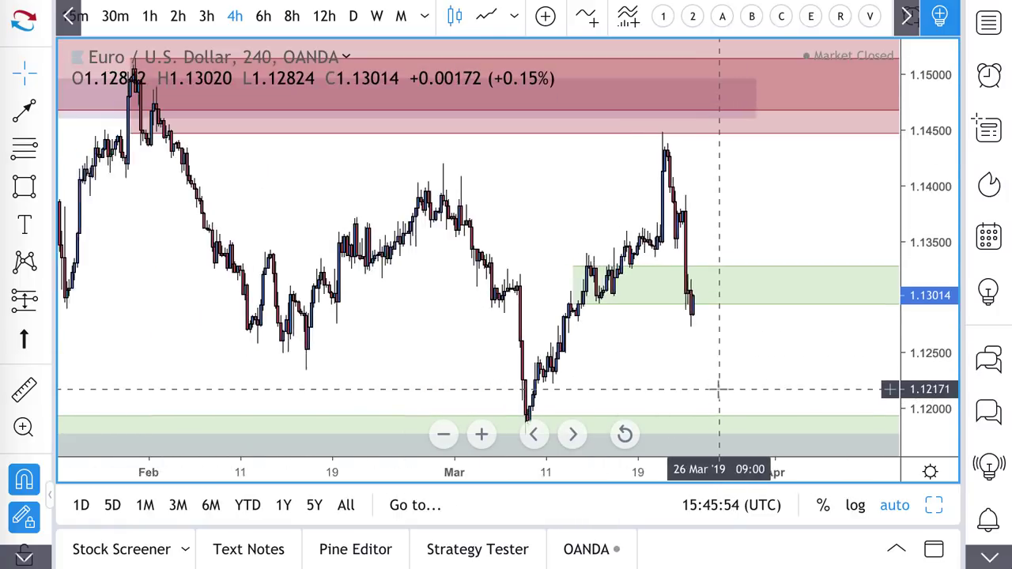
Examine the supply and demand zones on the daily EURUSD chart across the longer-term price history.
left_click(353, 19)
scroll(569, 176, "up", 4)
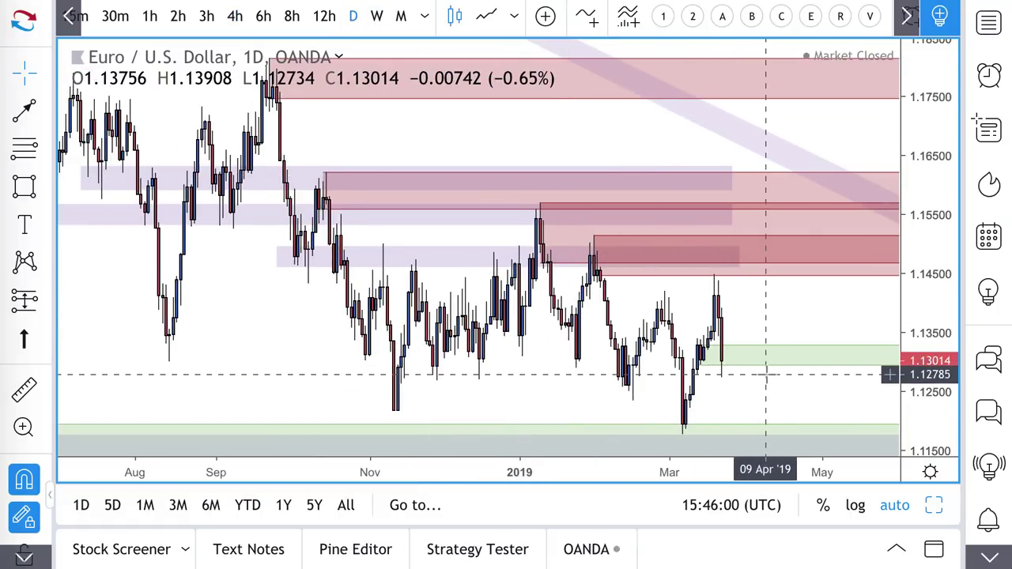
scroll(765, 374, "down", 6)
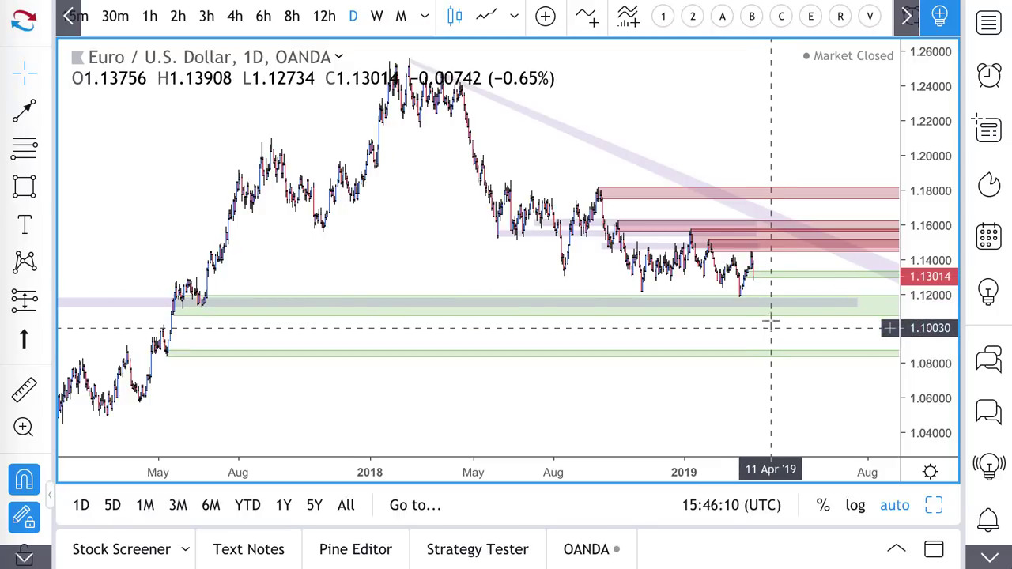
scroll(757, 308, "up", 6)
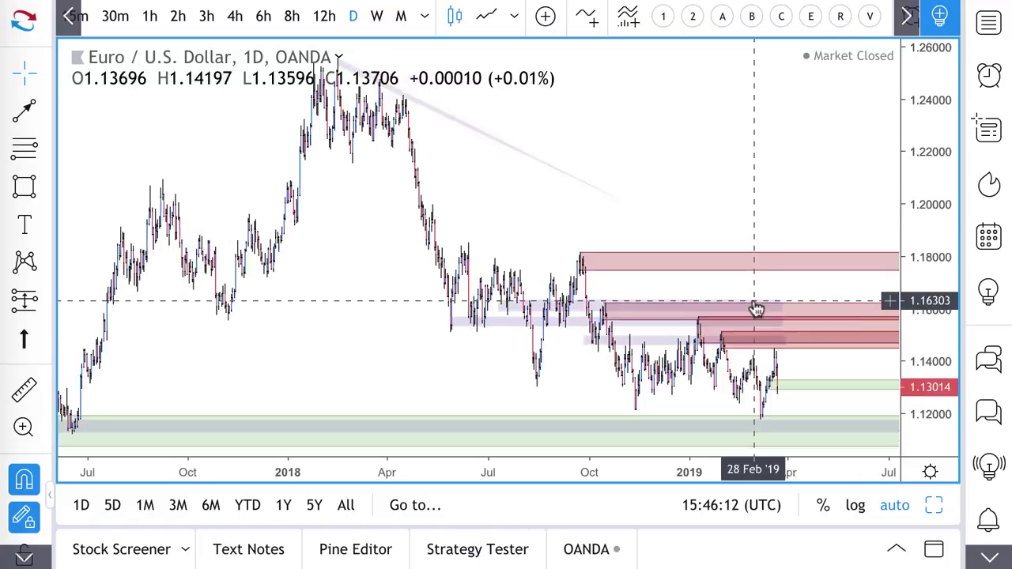
scroll(756, 309, "up", 5)
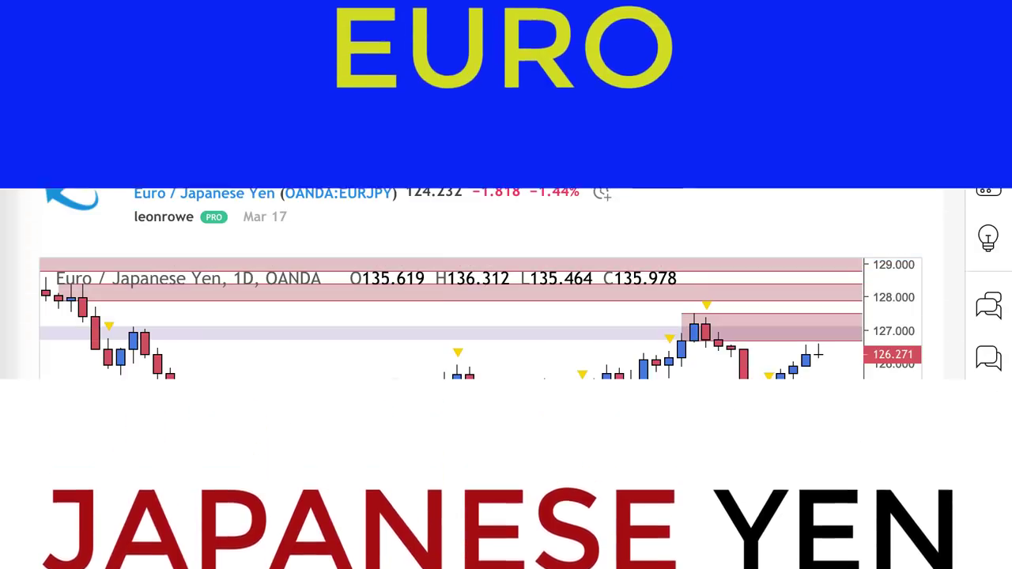
Load the new bars on the published EURJPY idea and enlarge its chart to examine last week's price action.
scroll(709, 186, "down", 1)
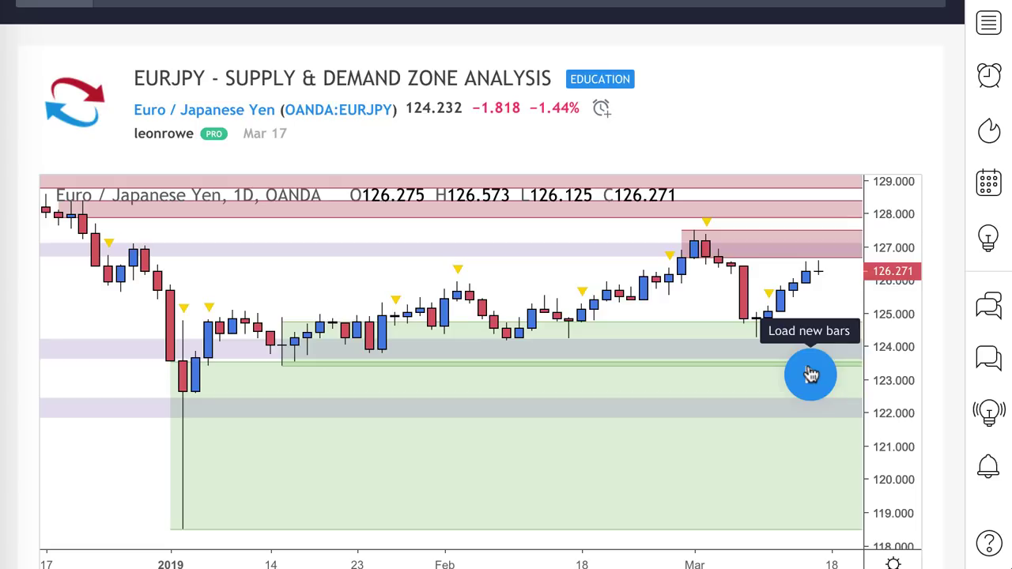
left_click(810, 374)
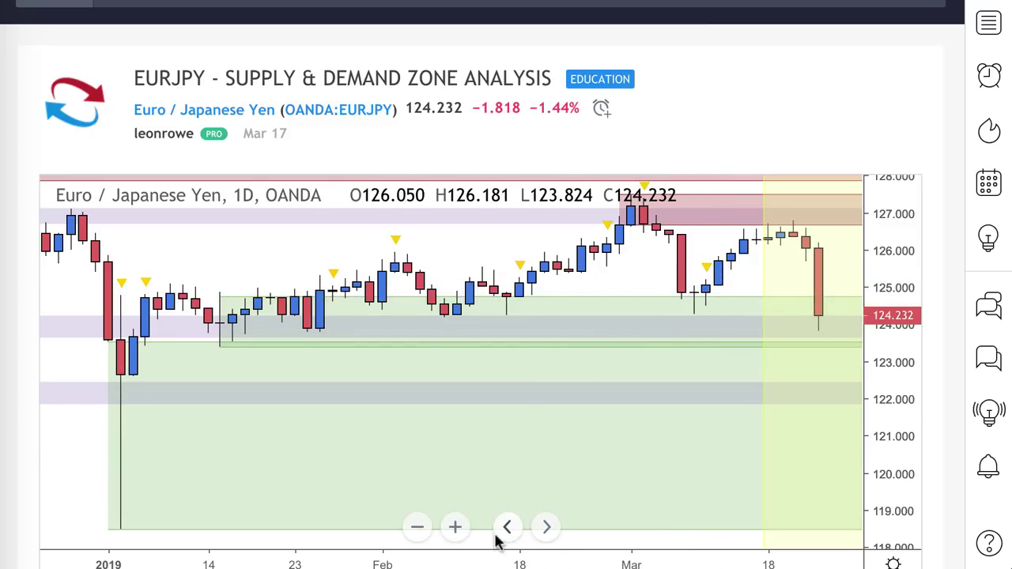
left_click(456, 527)
left_click(456, 527)
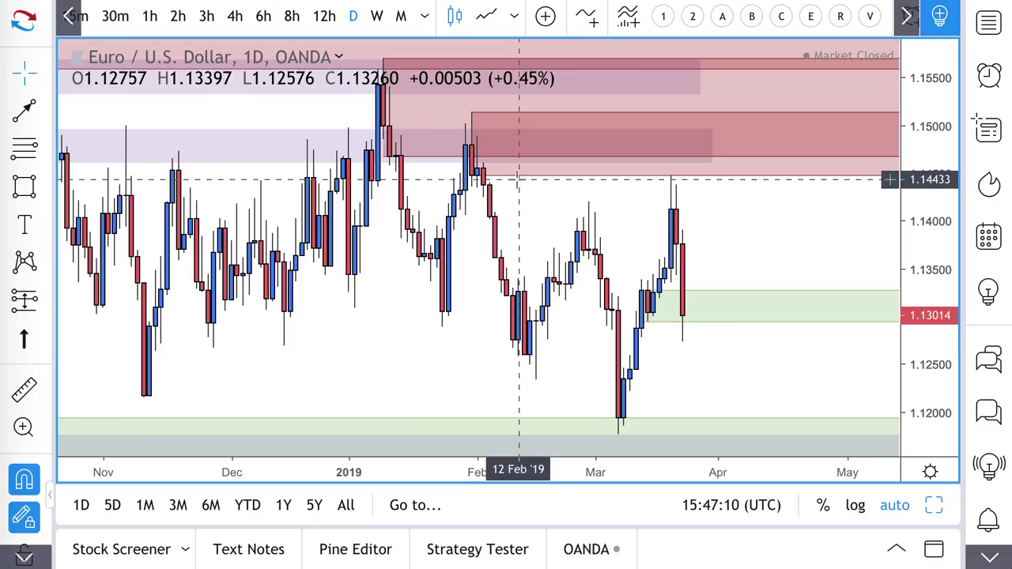
Open the EURJPY chart at the 4-hour interval, focused on the March price action.
key("space")
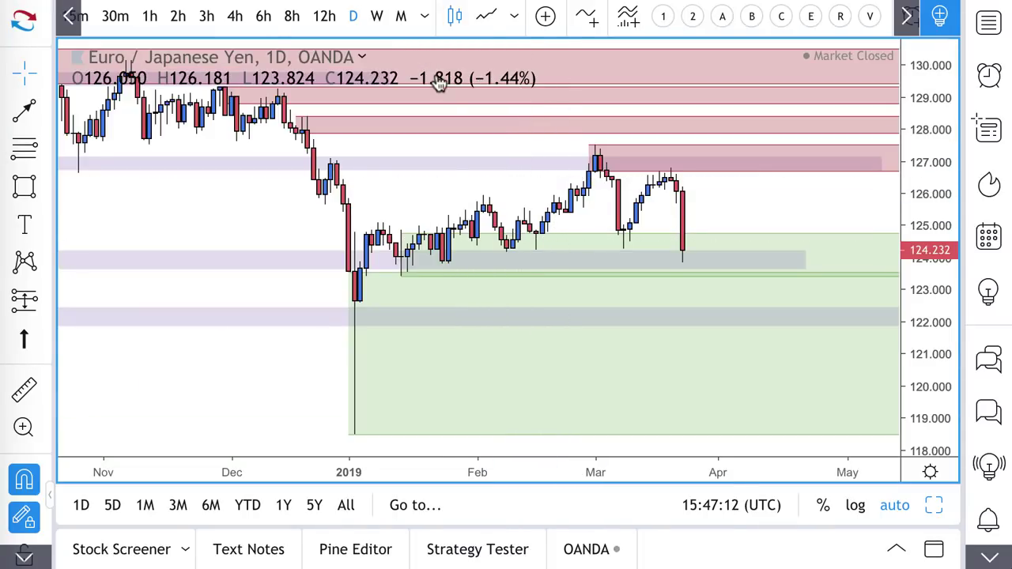
left_click(234, 16)
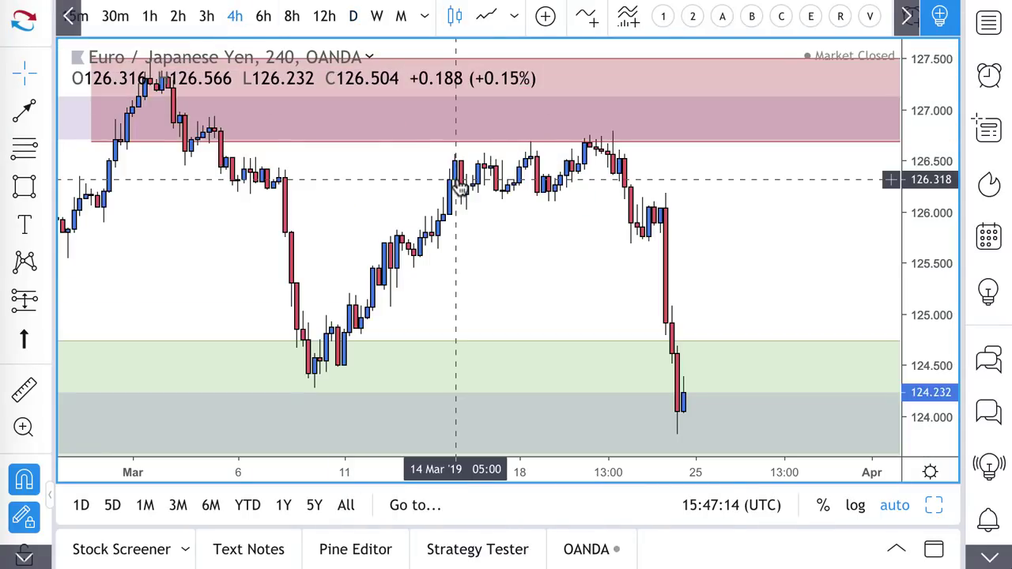
scroll(462, 190, "up", 3)
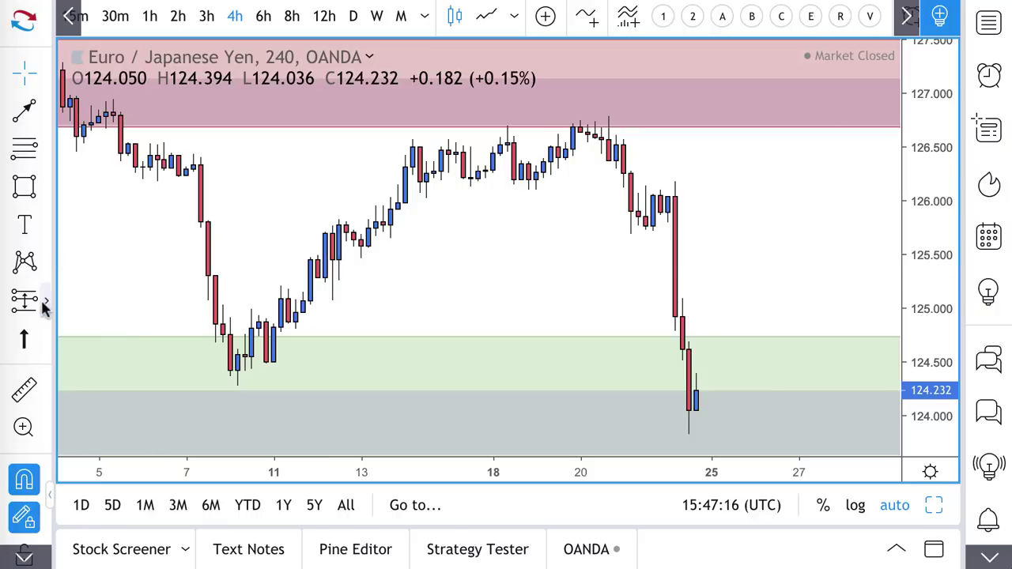
Mark a short position on EURJPY from 20 March 17:00 with entry 126.377, a stop level of 501 ticks and target 124.237.
left_click(26, 310)
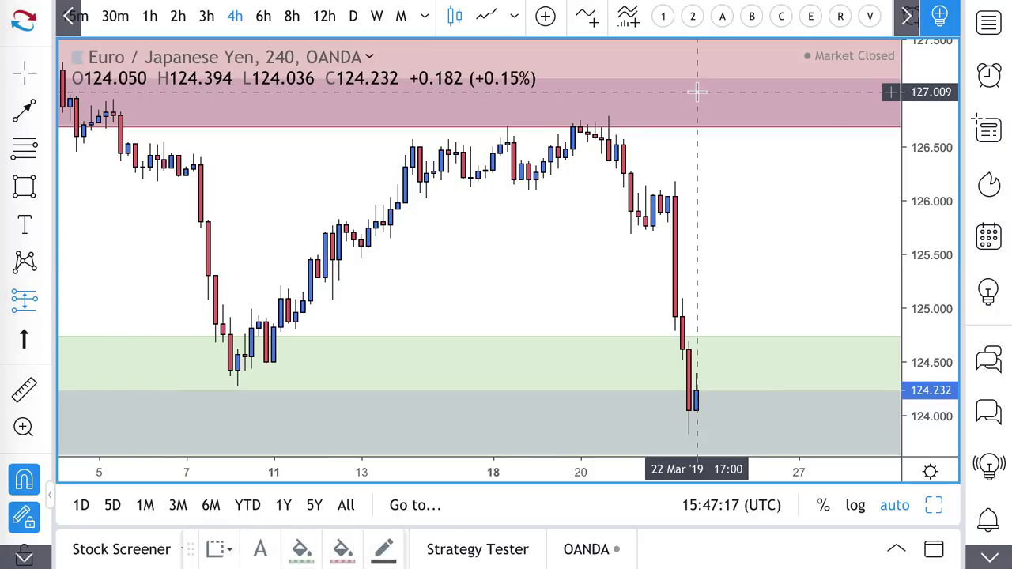
left_click(608, 161)
left_click_drag(610, 87, 609, 95)
double_click(693, 162)
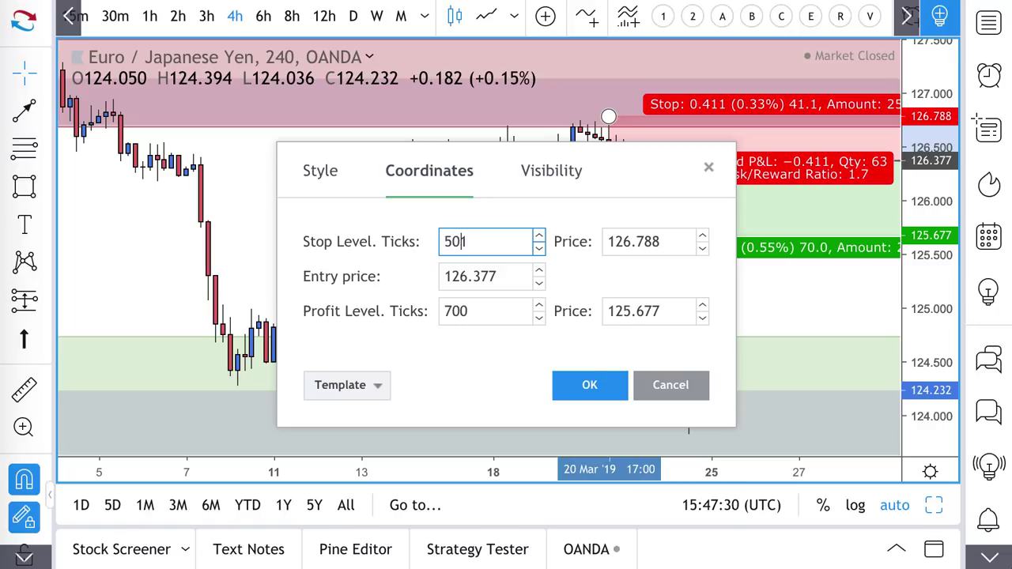
key("Return")
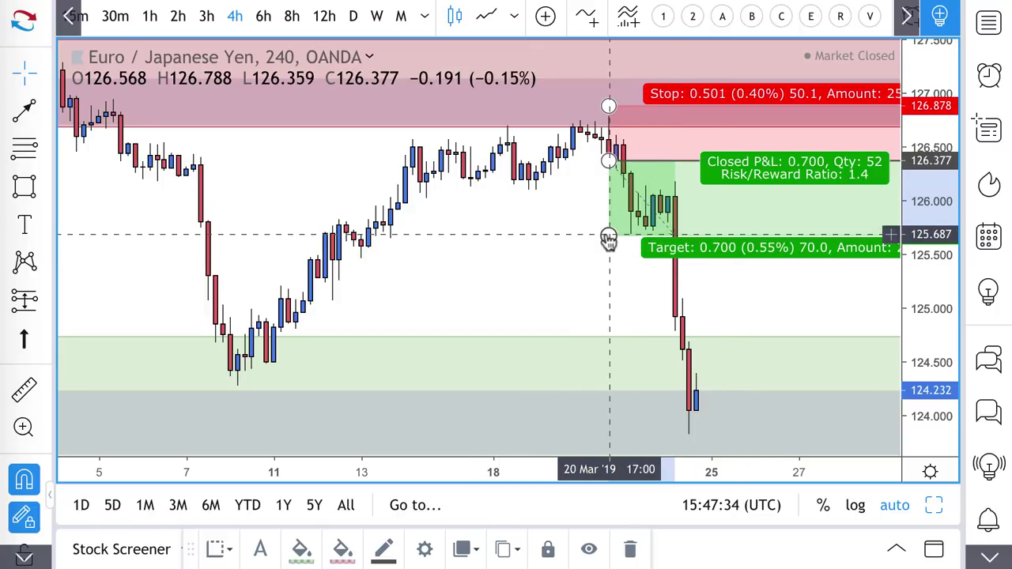
left_click_drag(607, 238, 606, 326)
left_click_drag(606, 338, 608, 390)
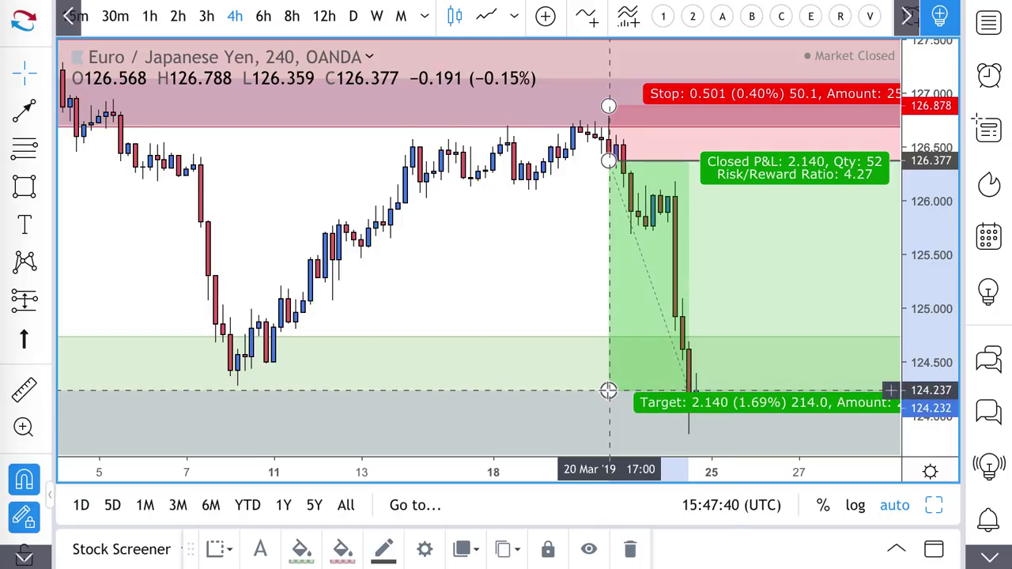
Extend the short position's target down towards the lowest purple band, and delete the position from the EURJPY chart.
scroll(608, 390, "down", 4)
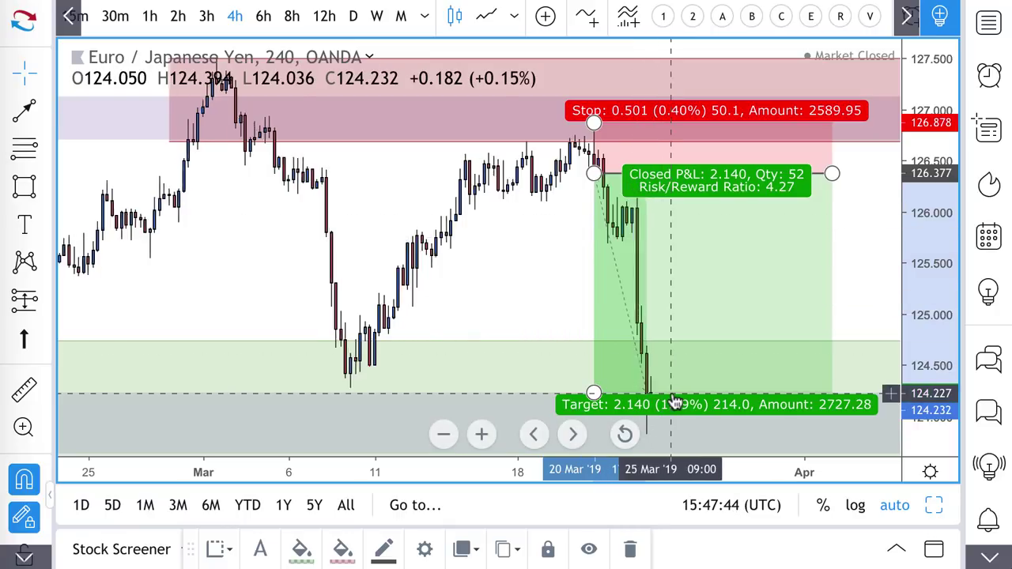
scroll(674, 403, "down", 5)
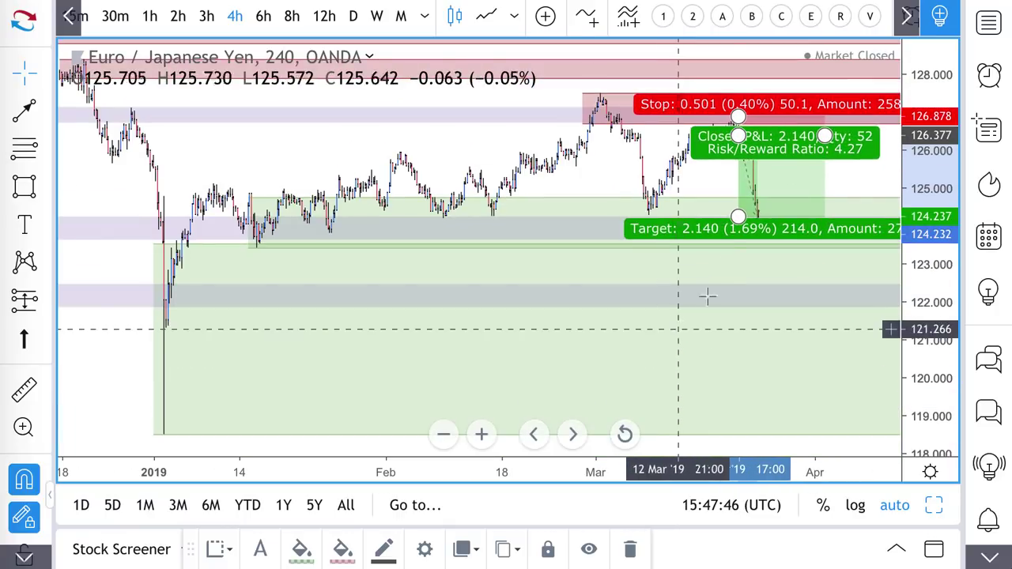
left_click_drag(738, 219, 739, 282)
key("Delete")
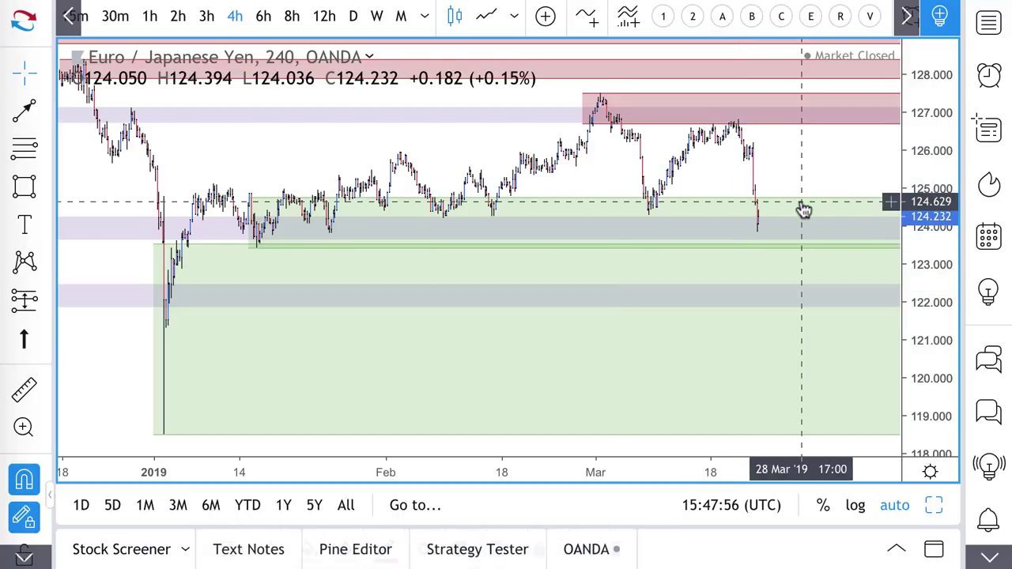
Switch EURJPY to the daily interval and draw a rising arrow from the 22 March low at 123.824 to 125.571 on 2 April.
scroll(770, 172, "up", 5)
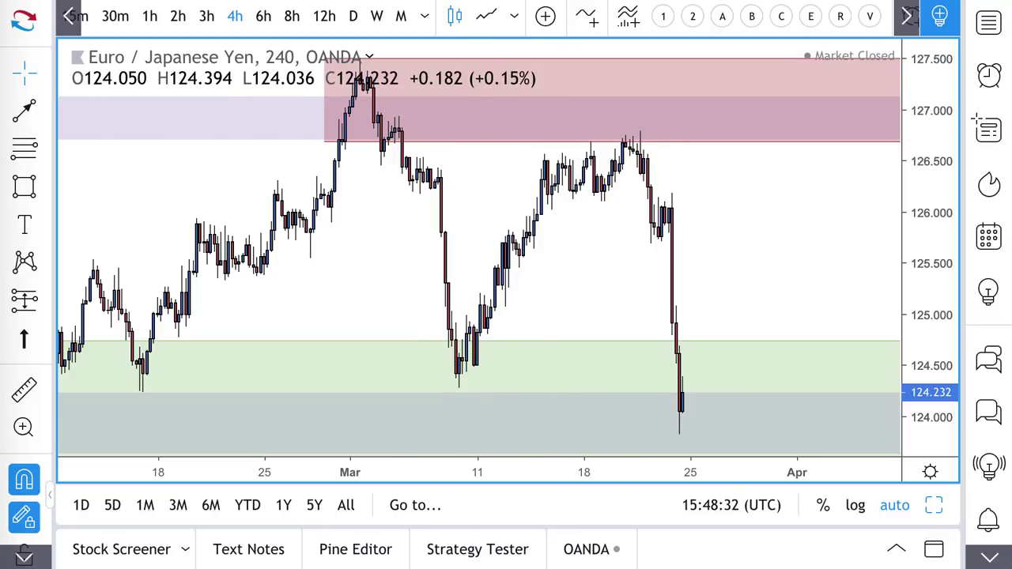
left_click(354, 16)
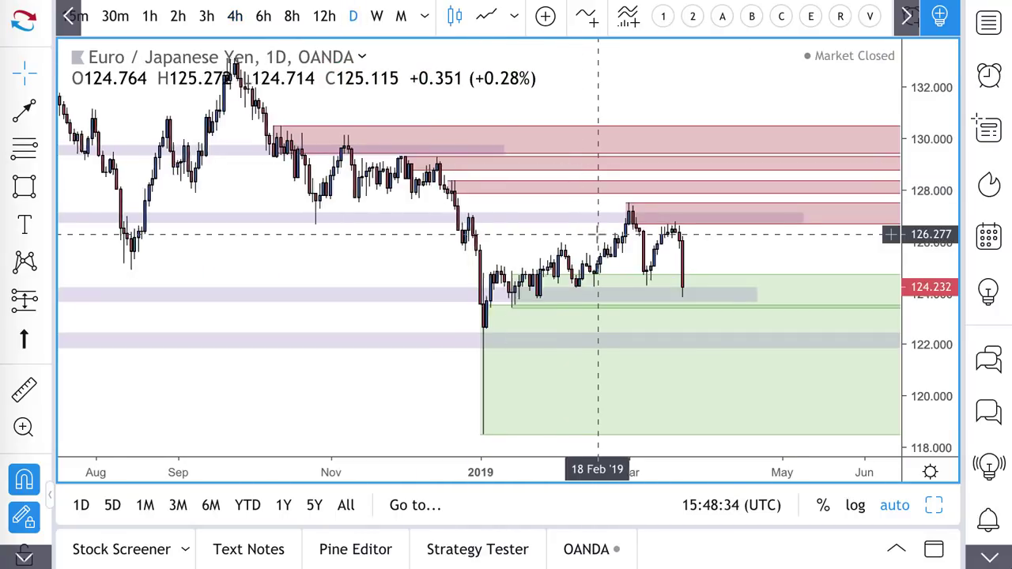
scroll(596, 234, "up", 4)
scroll(596, 234, "up", 2)
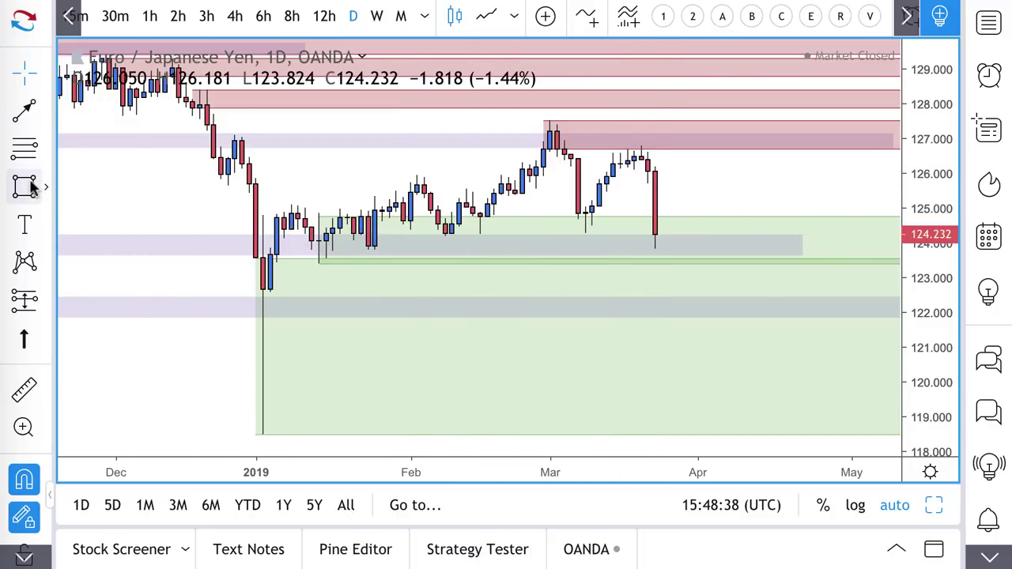
left_click(24, 109)
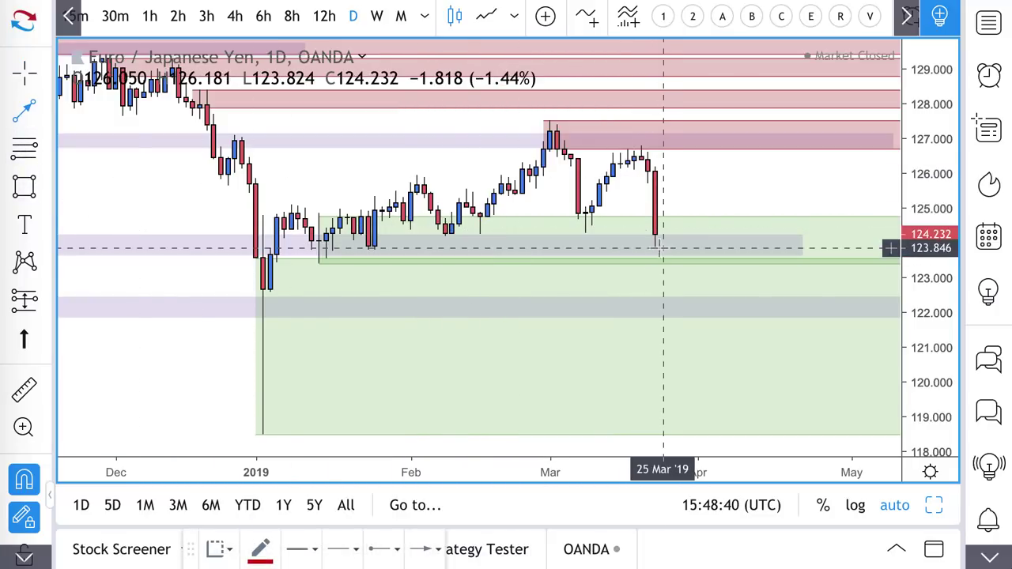
left_click(655, 248)
left_click(704, 187)
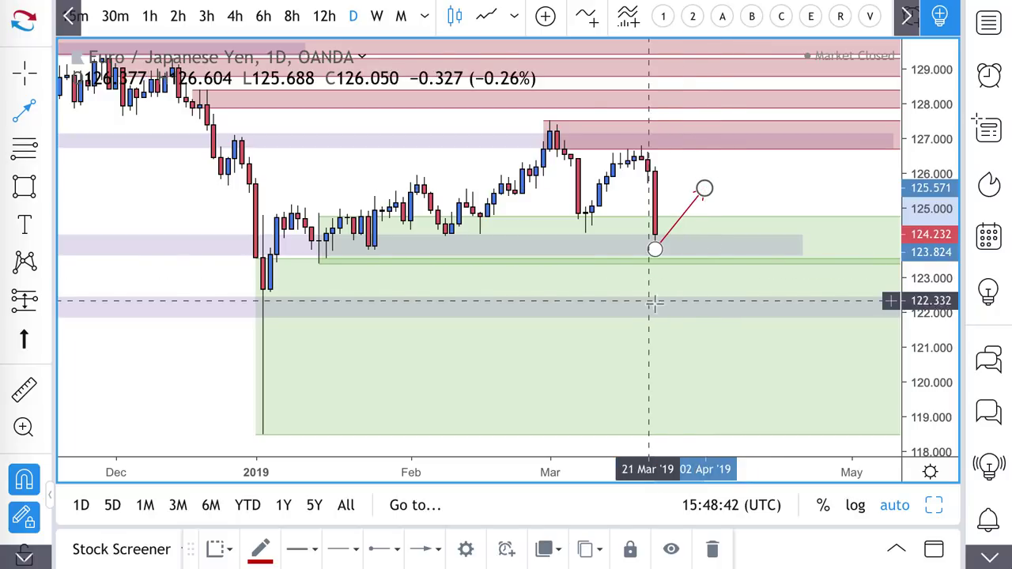
Draw a rising arrow from 122.150 to 123.210 and a falling arrow from 127.357 on 1 April to 125.783 on 5 April.
left_click(677, 306)
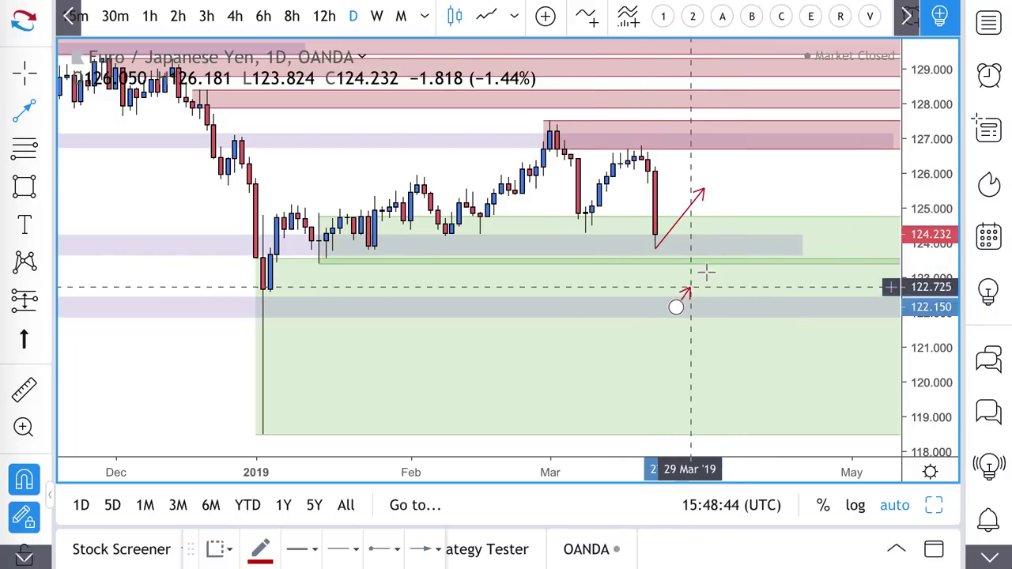
left_click(710, 271)
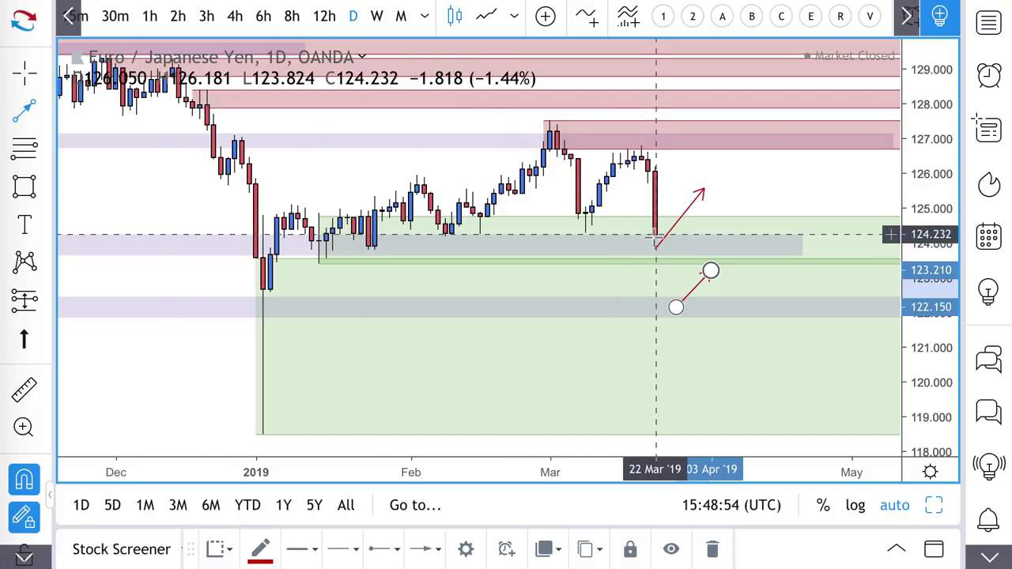
left_click(697, 126)
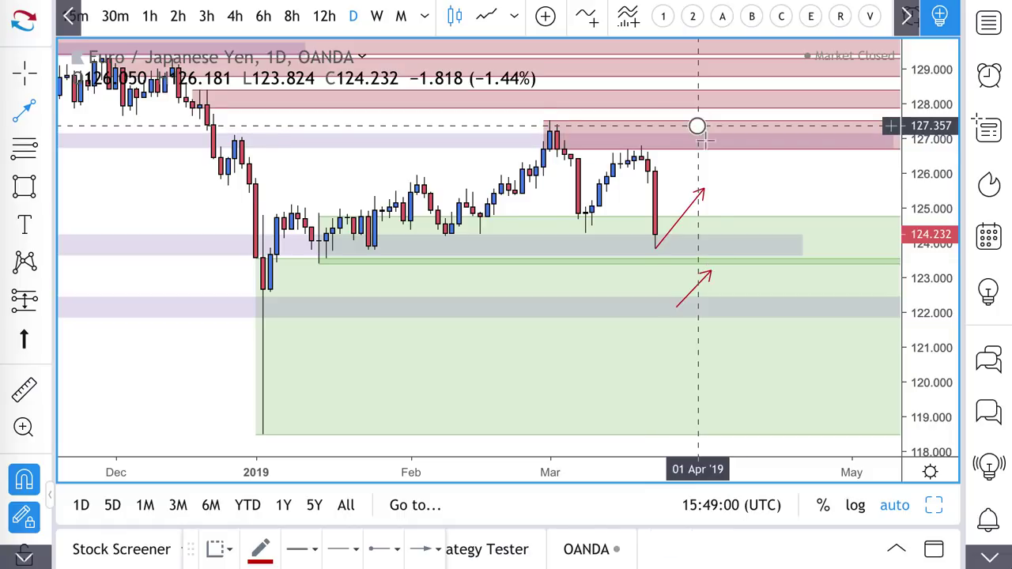
left_click(726, 181)
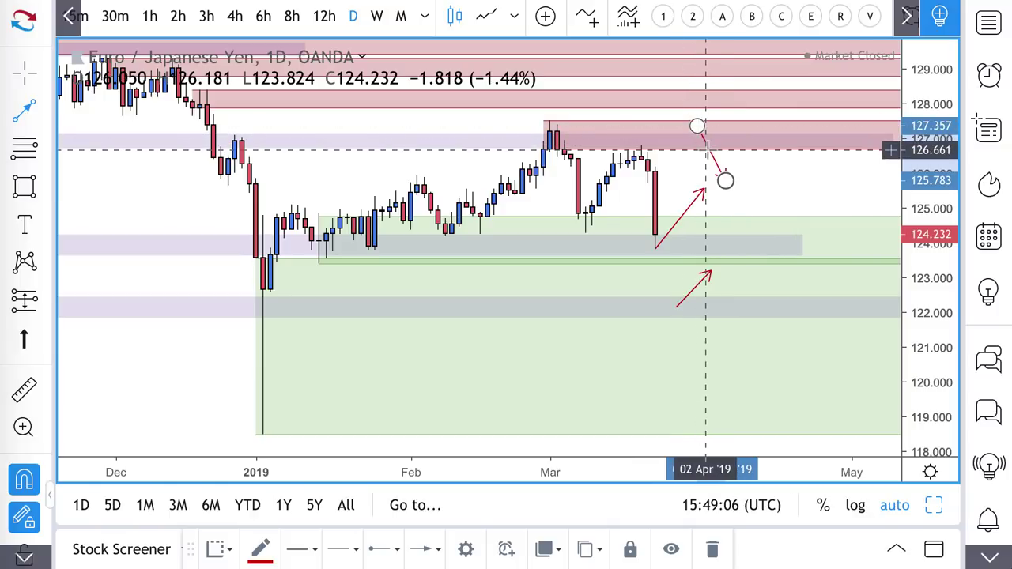
Enlarge the chart in the published AUDUSD idea and load its new bars to review last week's price action.
scroll(706, 150, "up", 5)
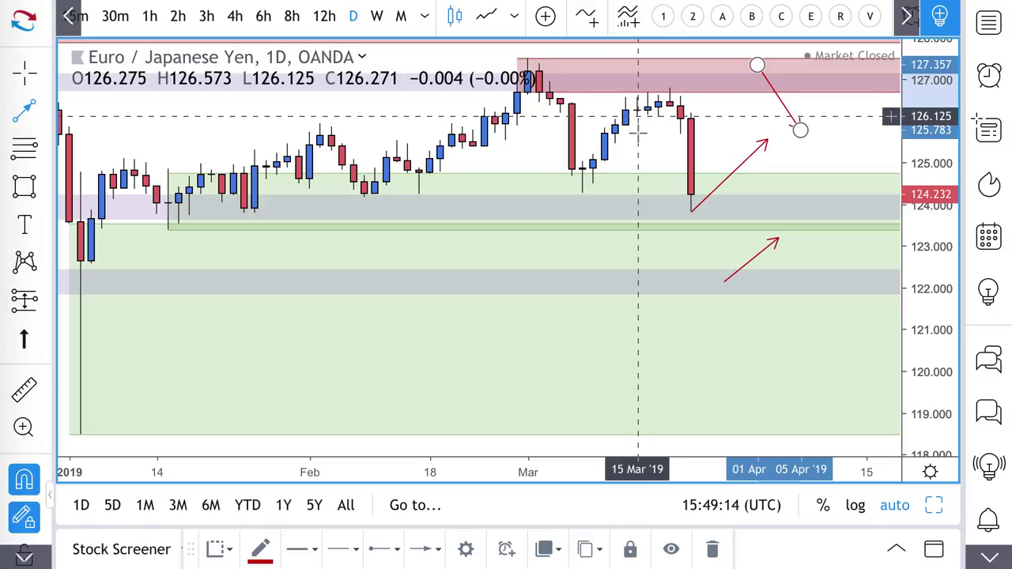
scroll(634, 133, "down", 3)
scroll(635, 133, "up", 2)
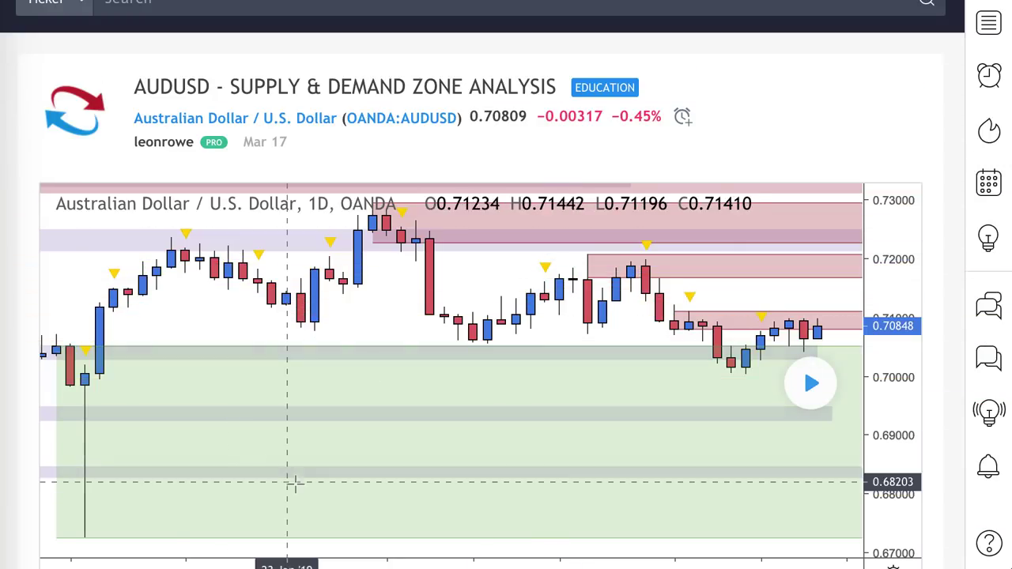
left_click(455, 535)
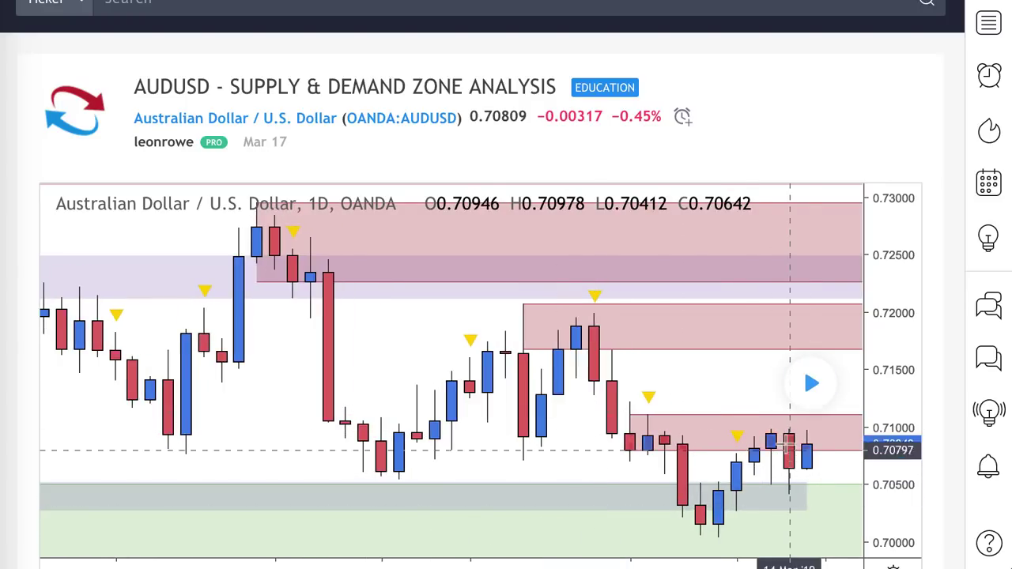
left_click(810, 383)
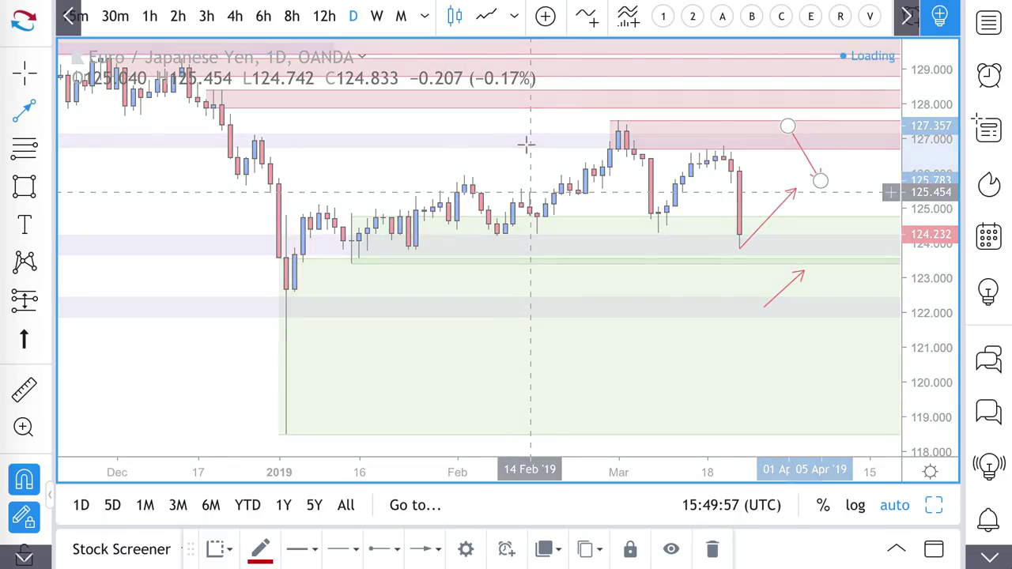
Open the daily AUDUSD chart and delete the lowest supply zone, the one around 0.71069.
key("space")
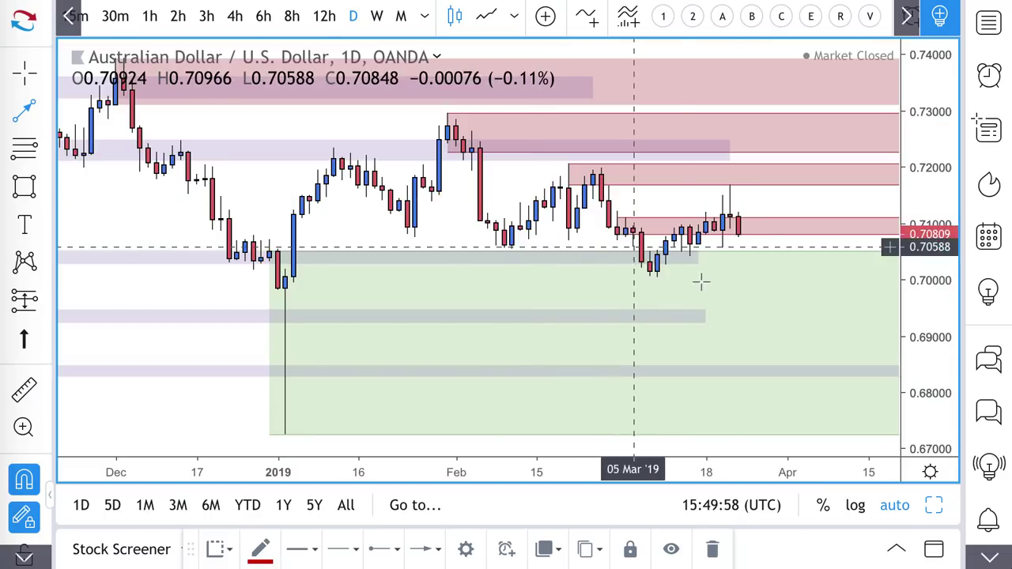
key("Escape")
left_click(754, 228)
key("Delete")
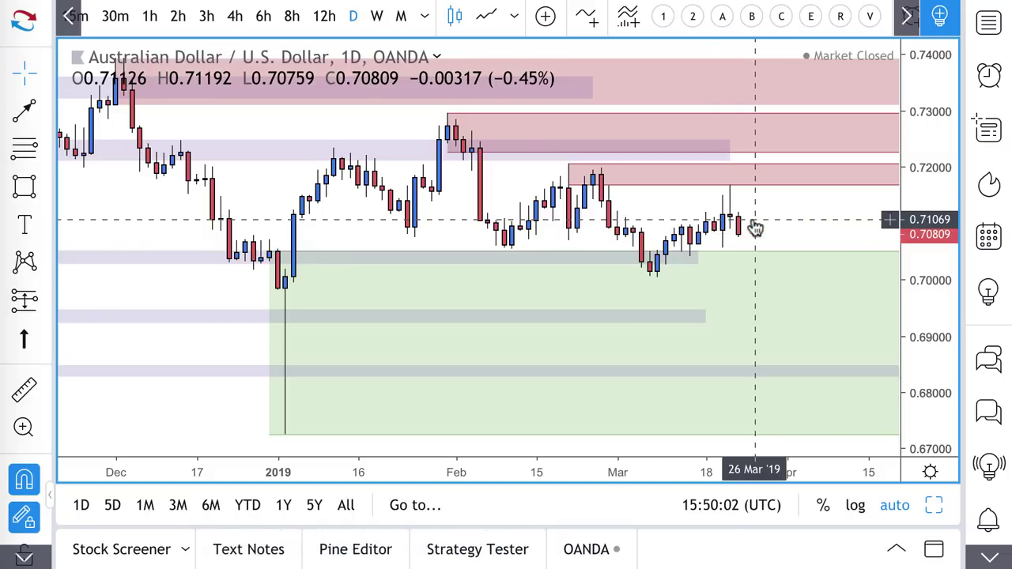
Draw a demand zone on the daily AUDUSD chart from 0.71038 down to the 20 March low at 0.70568.
scroll(706, 238, "up", 3)
scroll(700, 240, "up", 2)
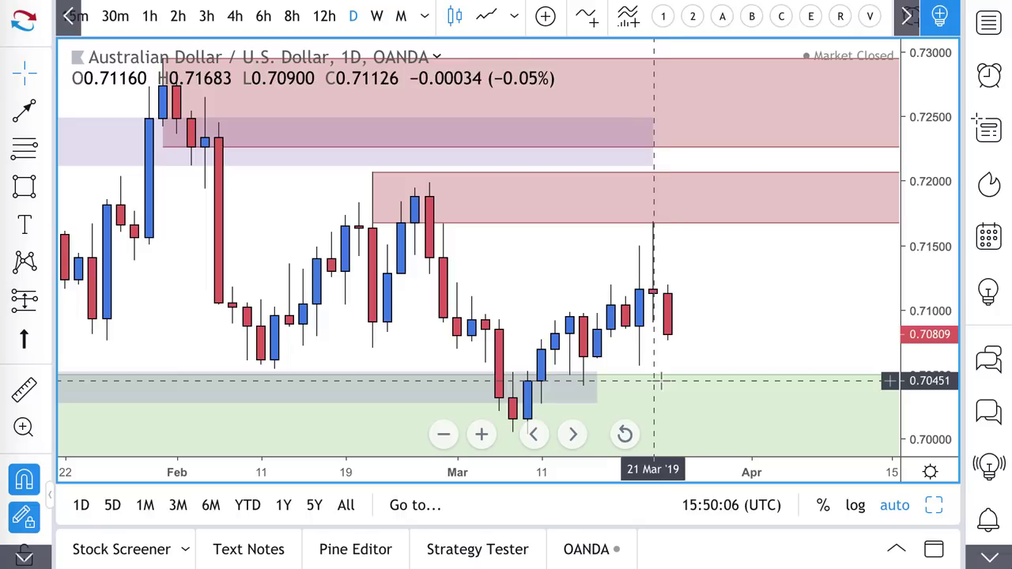
scroll(695, 384, "down", 2)
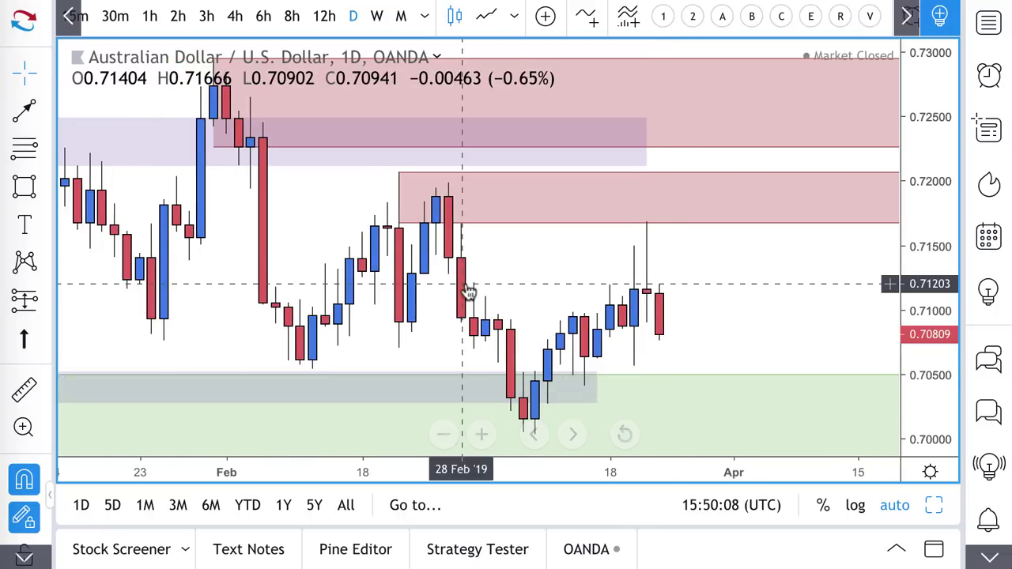
left_click(24, 147)
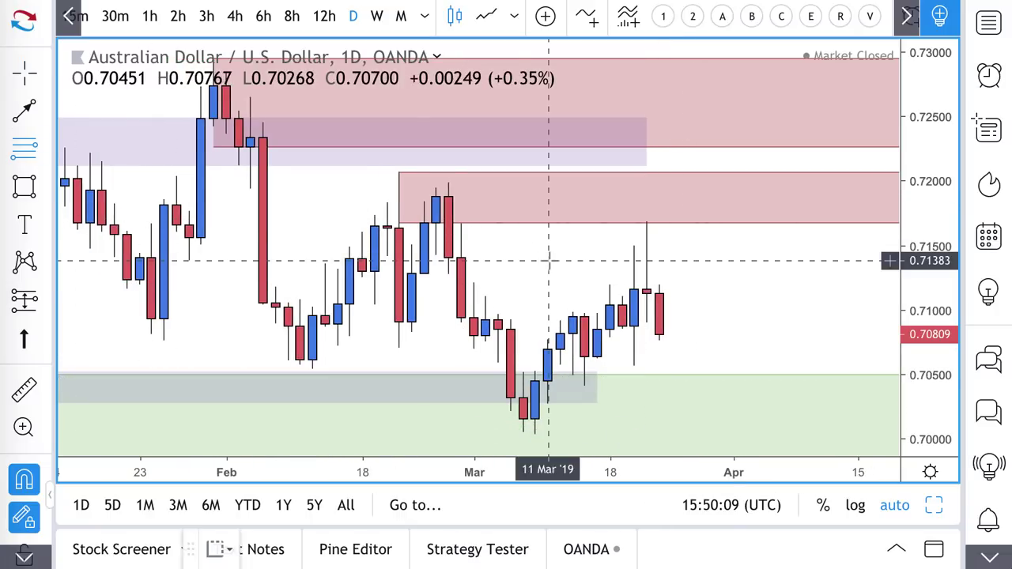
left_click(622, 306)
left_click(634, 365)
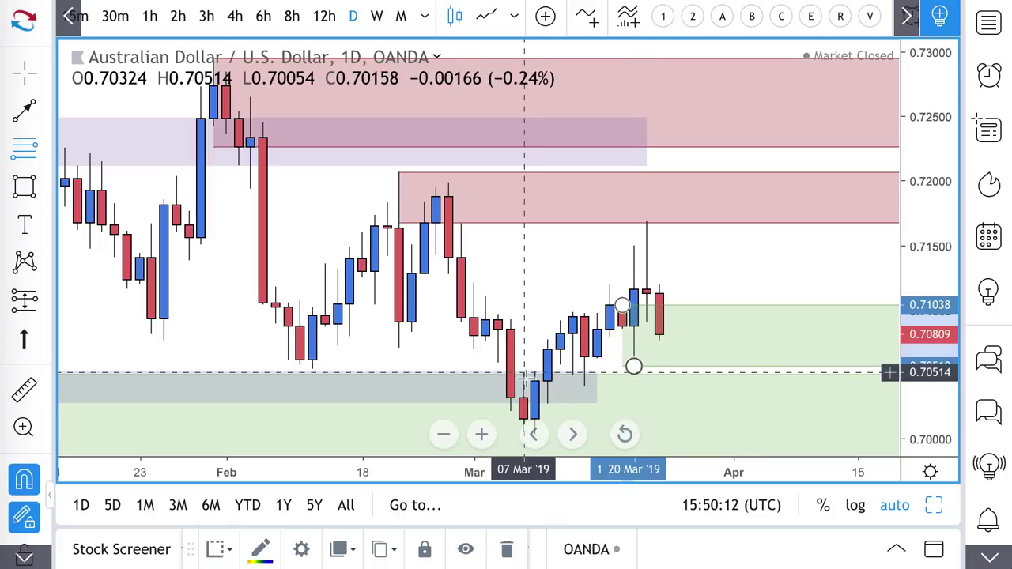
Draw a rising arrow on AUDUSD from 0.70705 on 25 March to 0.71530 on 4 April.
scroll(470, 372, "down", 3)
left_click(24, 109)
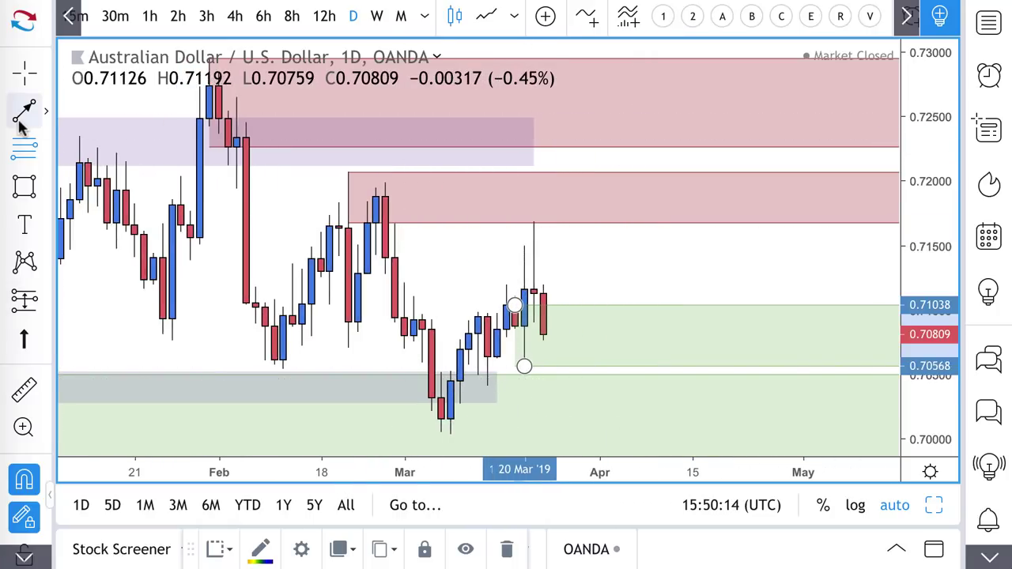
left_click(553, 348)
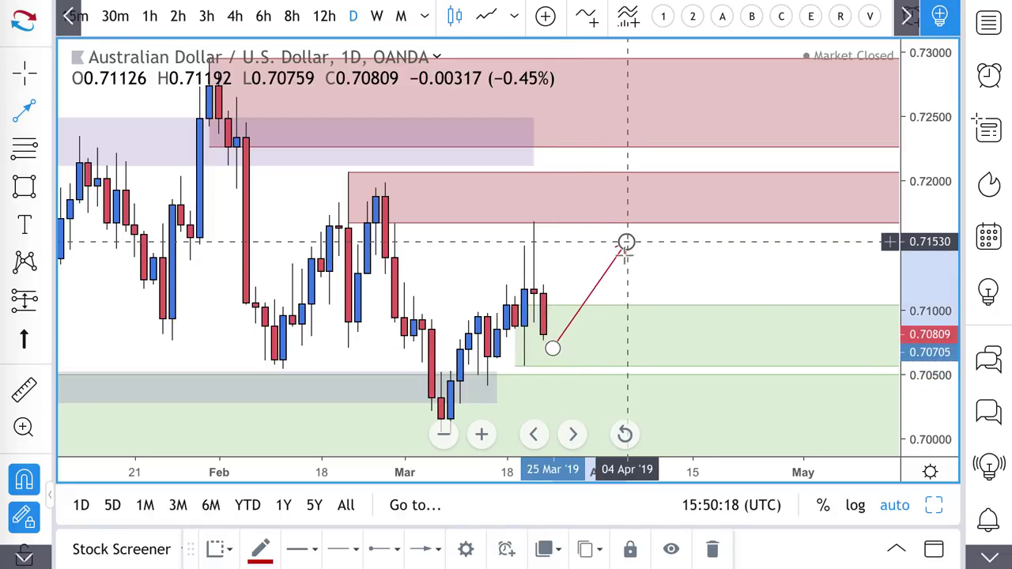
left_click(626, 242)
Extend the purple support zone just below price to 19 April, with its edges at 0.70695 and 0.70277.
scroll(551, 345, "down", 5)
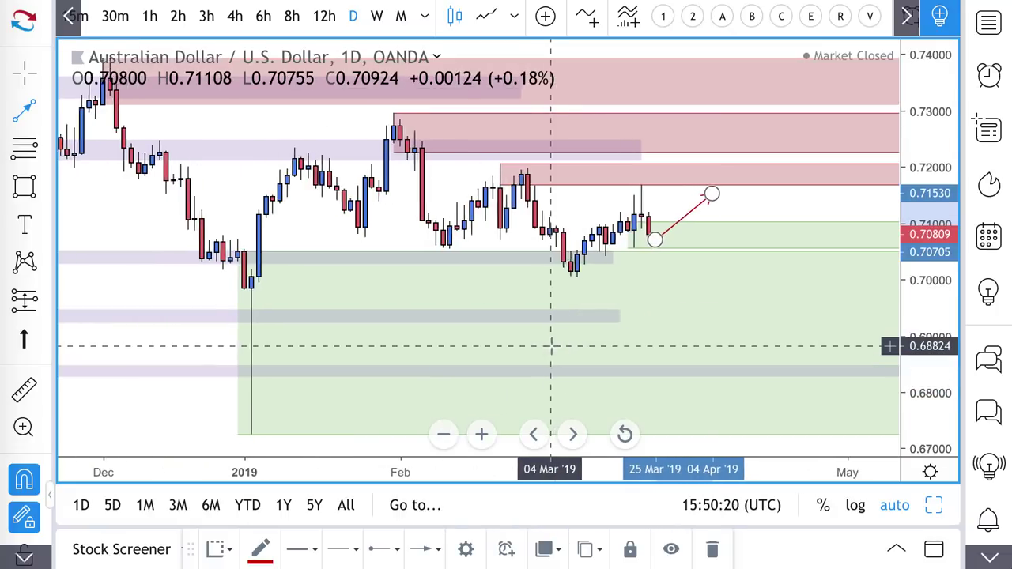
scroll(551, 345, "up", 1)
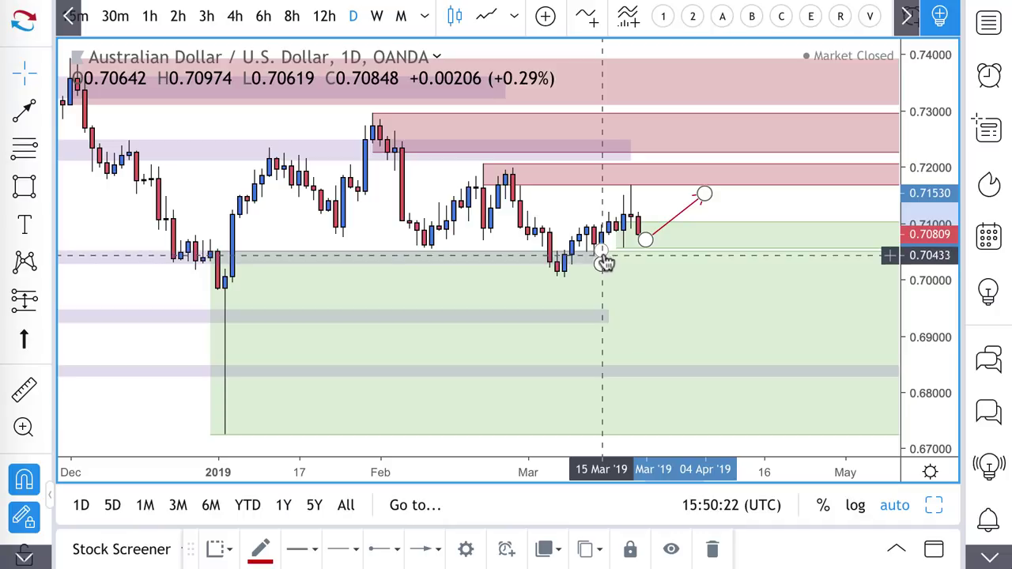
left_click_drag(603, 257, 771, 263)
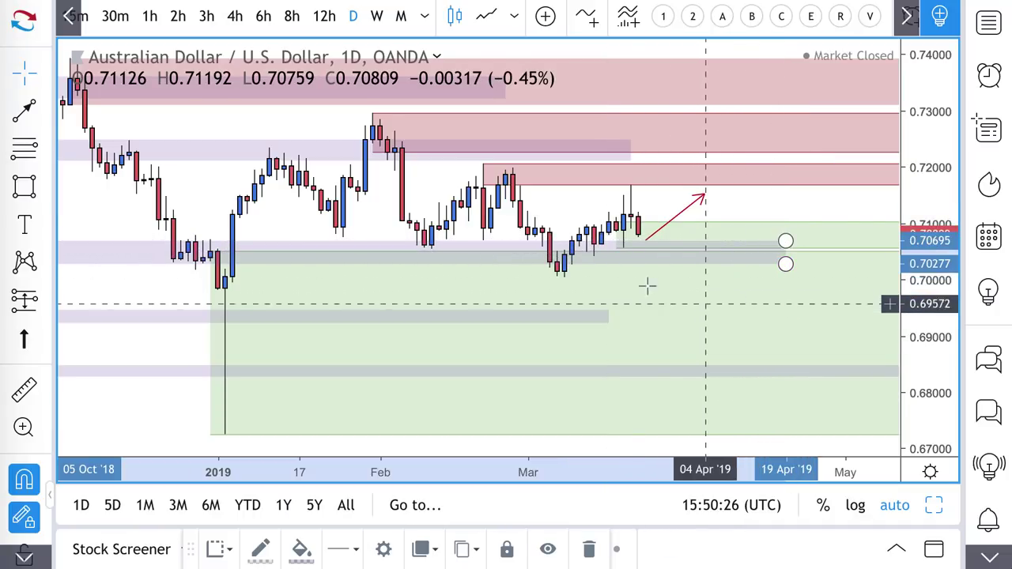
Draw falling arrows from the two nearest supply zones, one from 0.71971 to 0.71432 and one from 0.72503 to 0.71482.
scroll(709, 268, "up", 1)
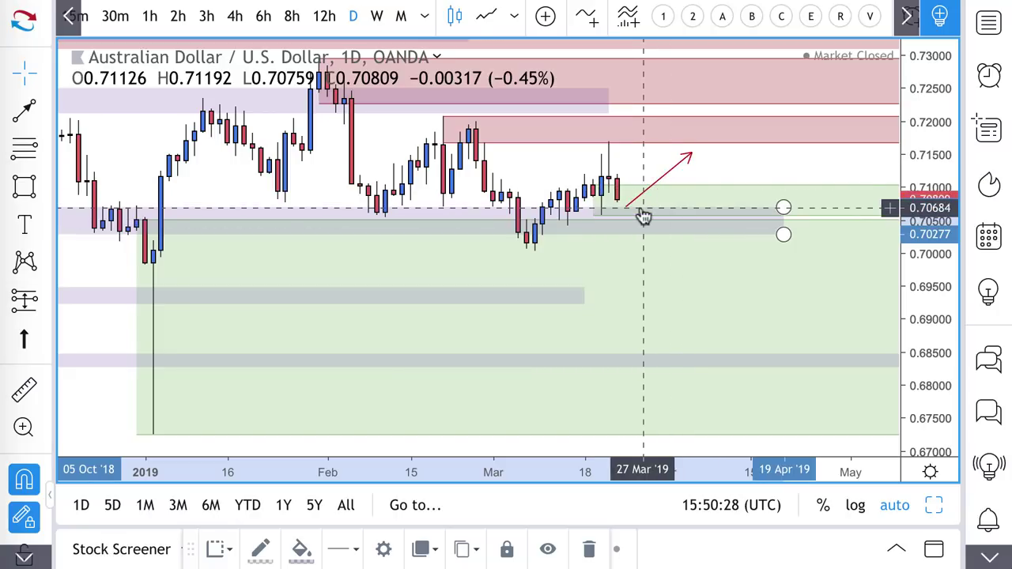
scroll(532, 237, "up", 1)
scroll(531, 237, "up", 1)
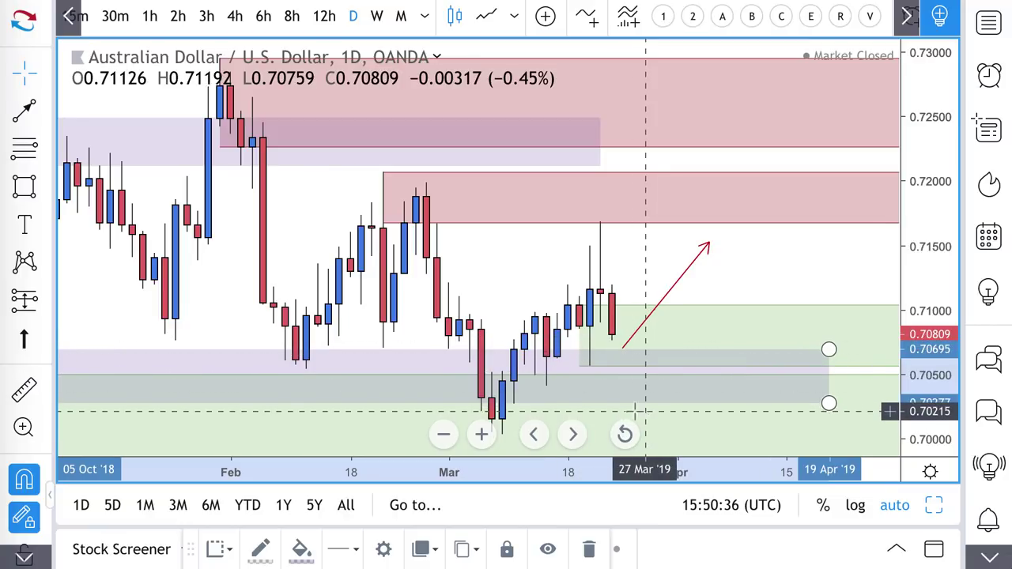
left_click(15, 117)
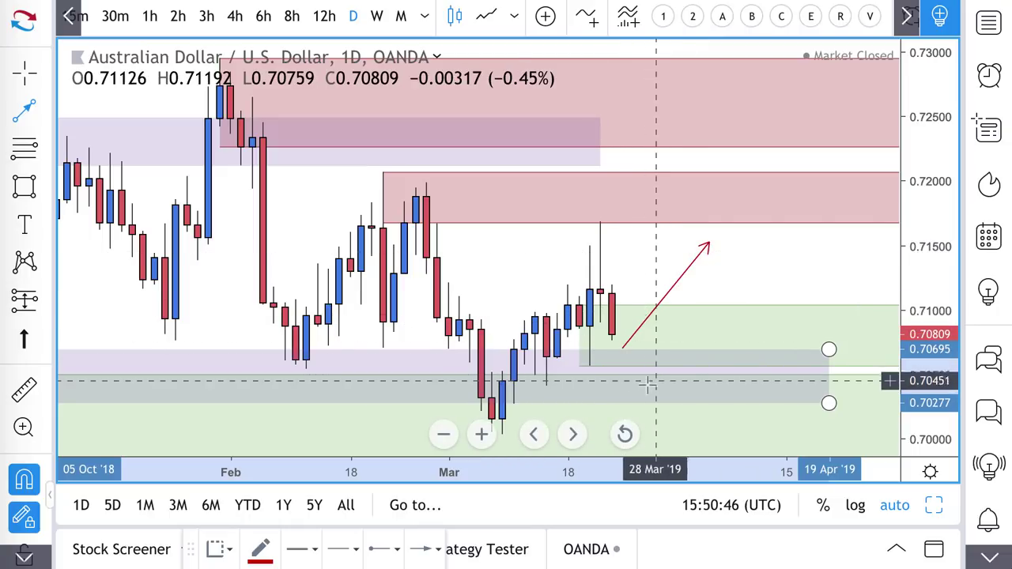
left_click(721, 184)
left_click(751, 253)
scroll(674, 257, "down", 2)
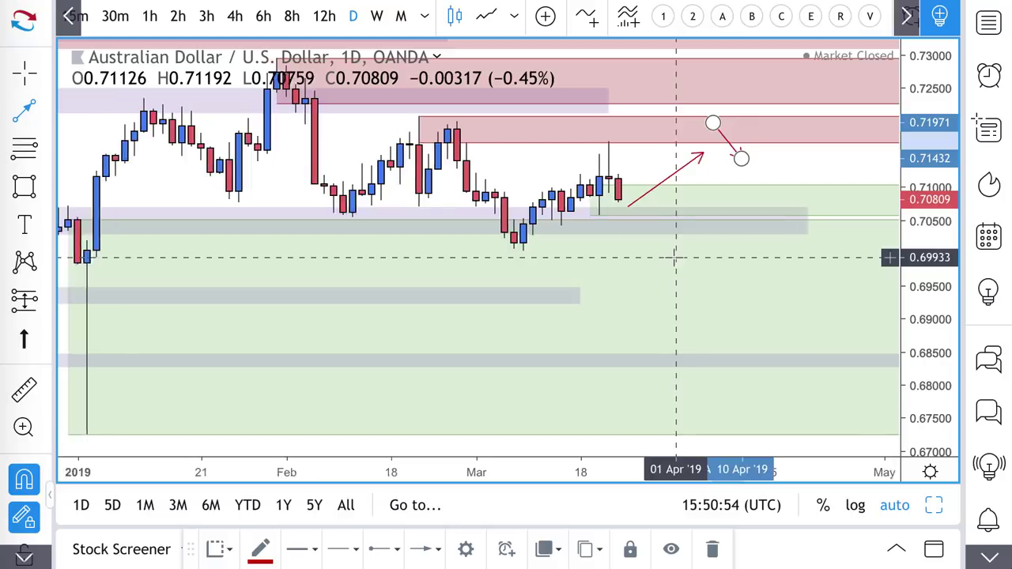
scroll(674, 257, "down", 2)
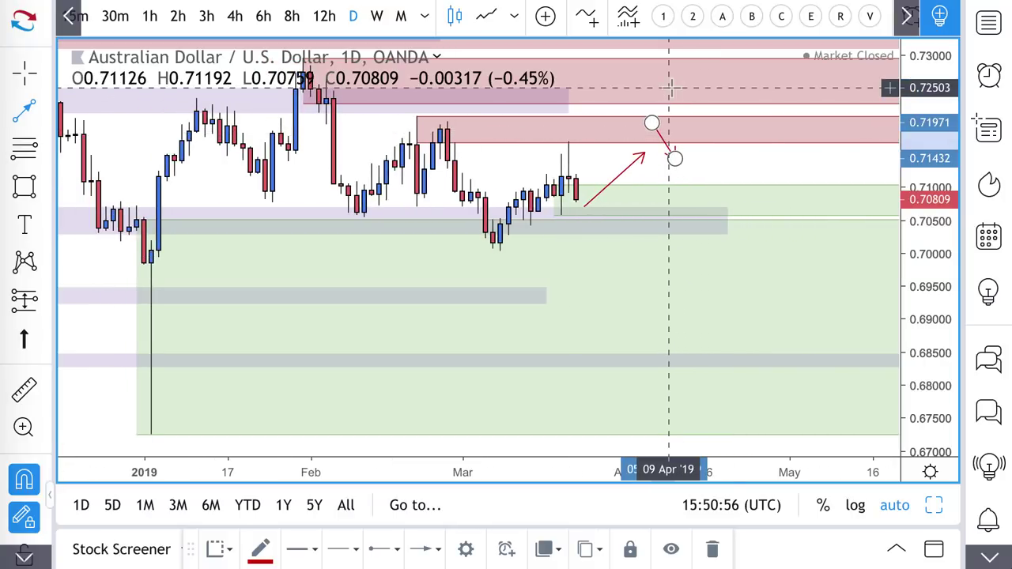
left_click_drag(667, 88, 712, 155)
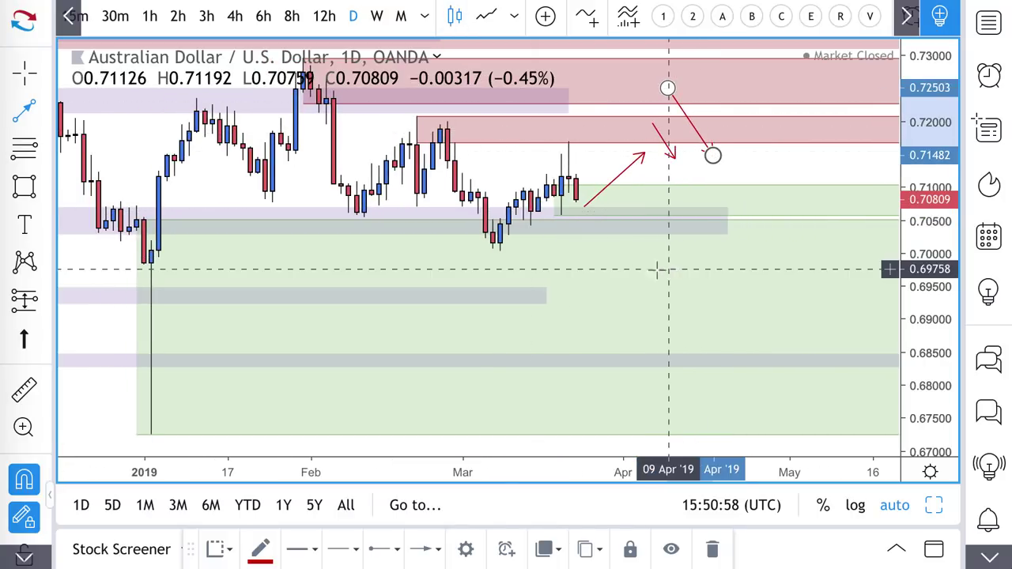
Extend the next lower purple zone to 19 April at 0.69598–0.69237 and draw a rising arrow from 0.69454 to 0.70157.
left_click_drag(547, 290, 727, 304)
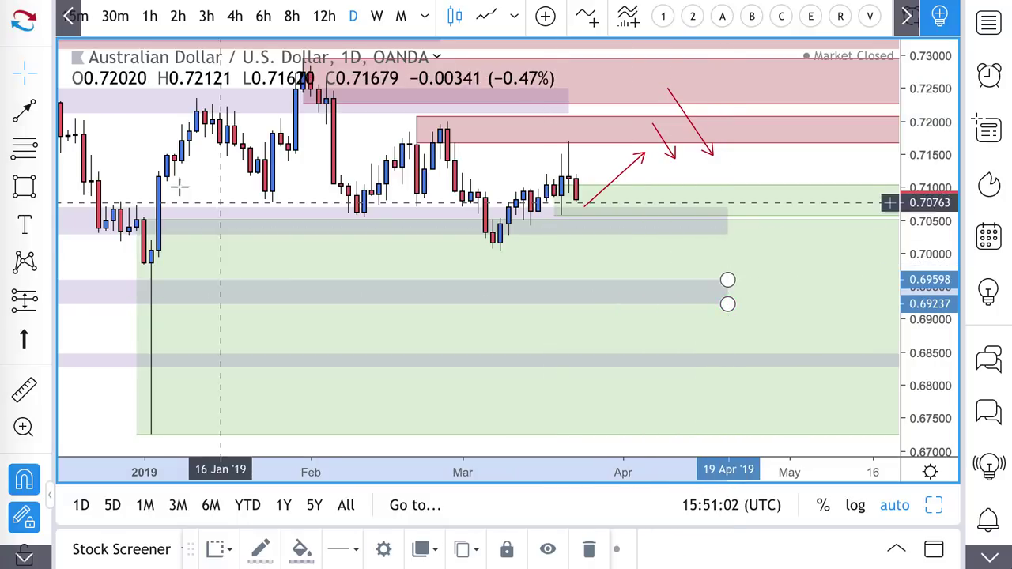
left_click(24, 111)
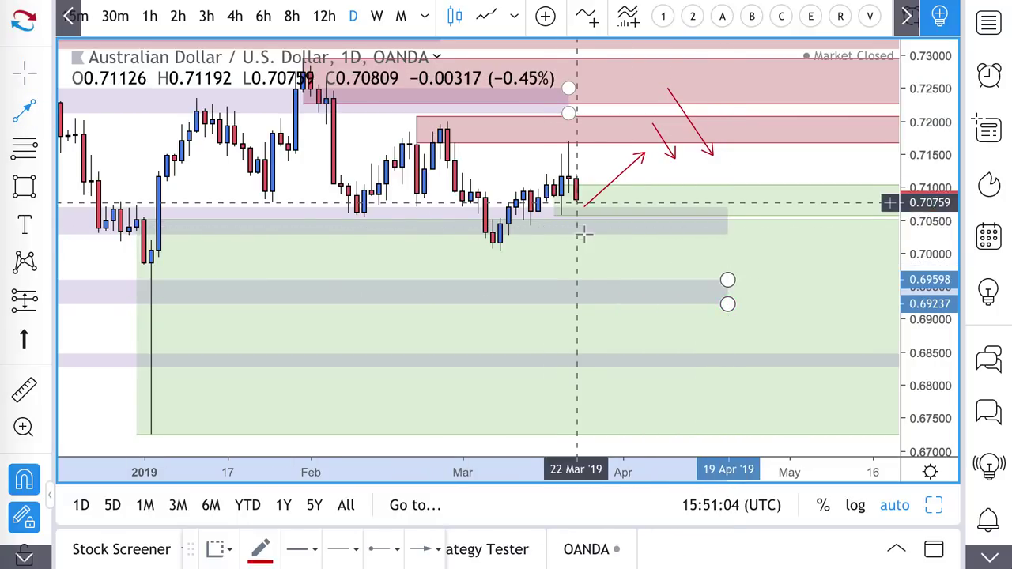
left_click(613, 290)
left_click(660, 242)
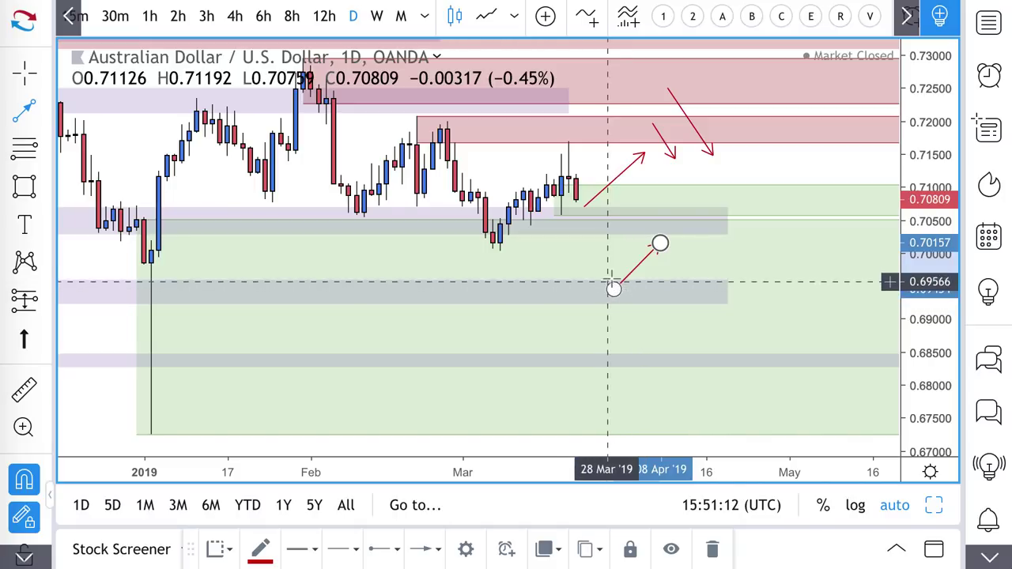
scroll(521, 332, "down", 6)
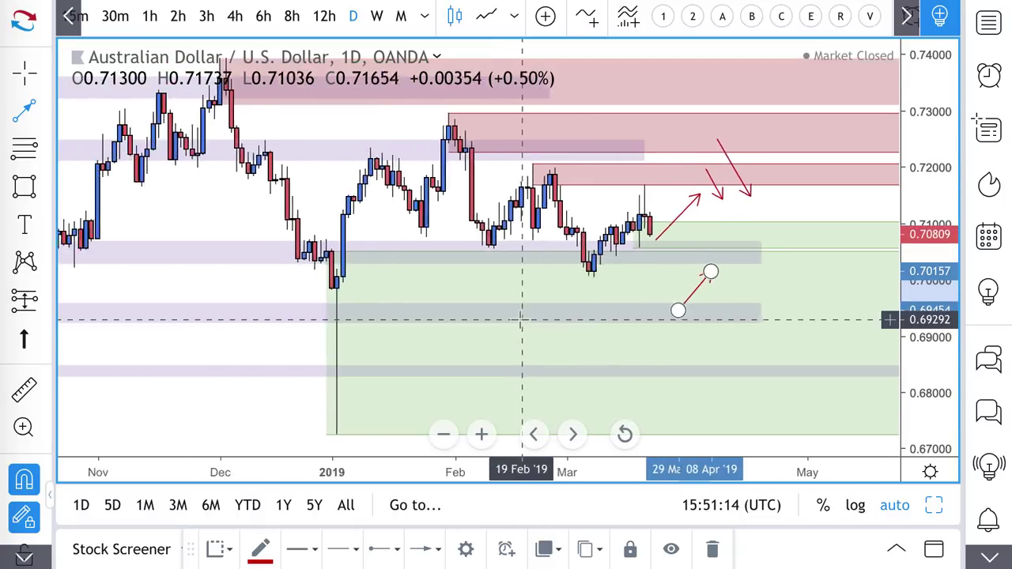
scroll(519, 319, "up", 5)
scroll(519, 319, "up", 2)
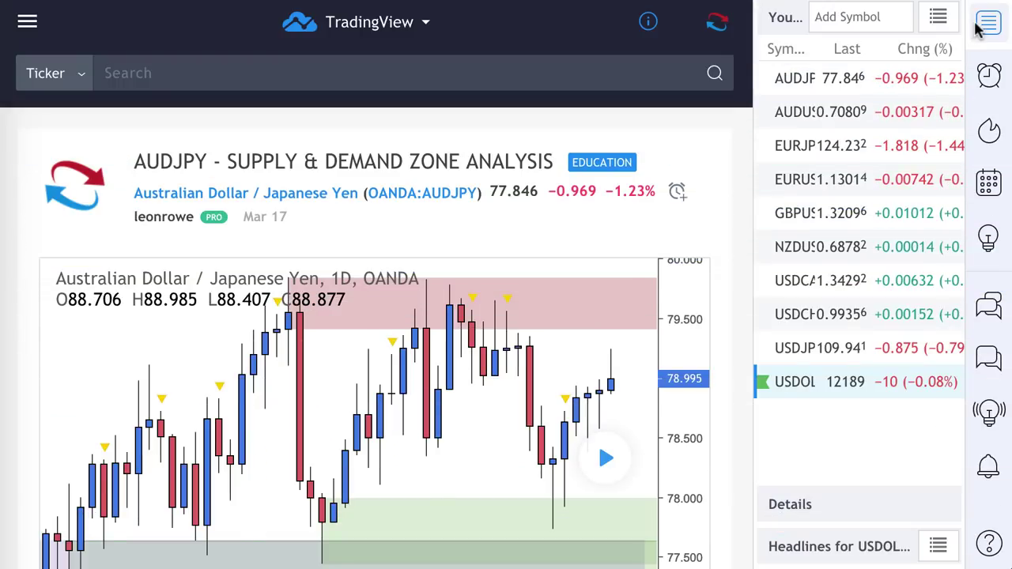
Hide the watchlist beside the published AUDJPY idea and load its new bars to review last week's price action.
left_click(988, 22)
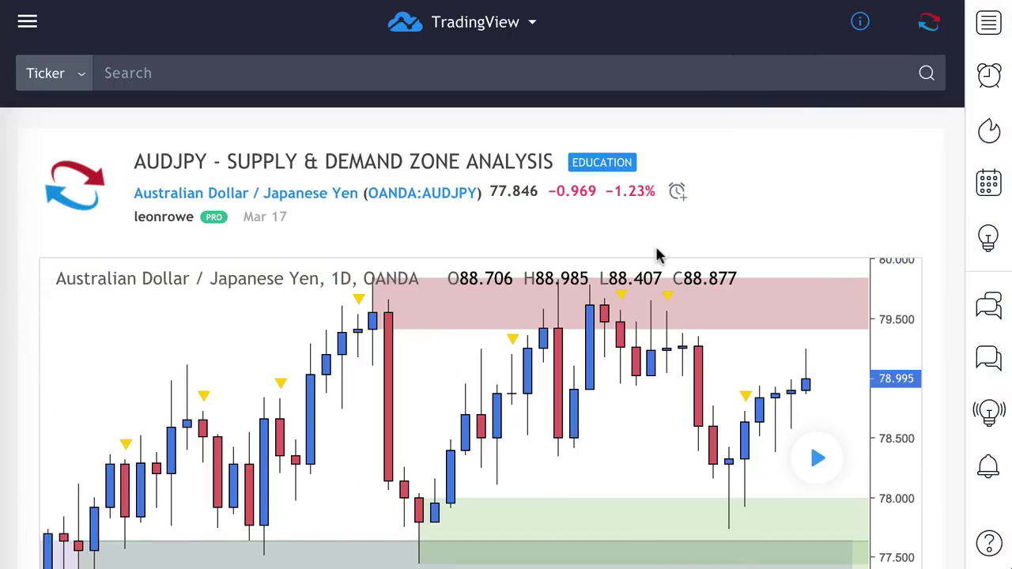
scroll(657, 254, "down", 2)
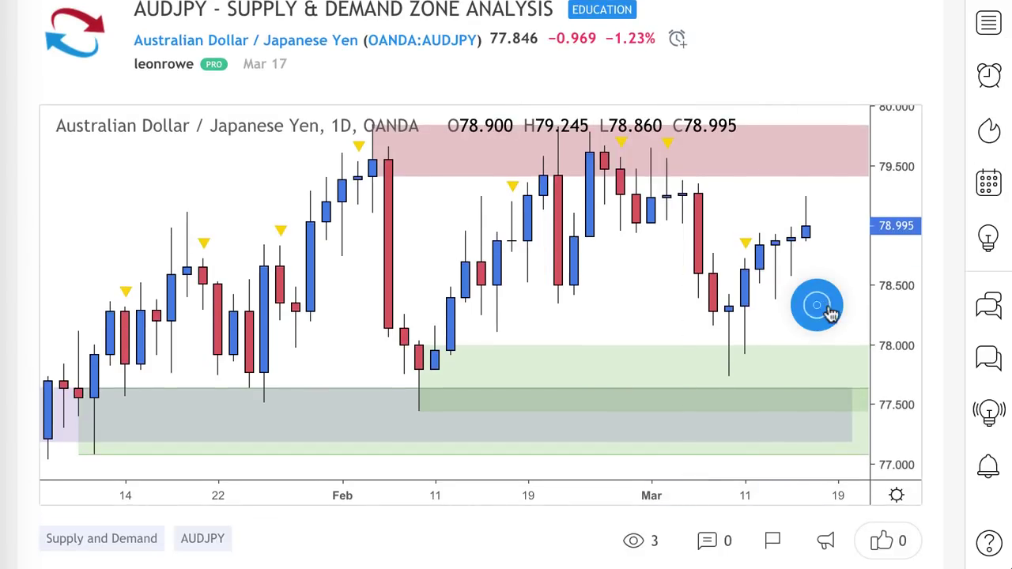
left_click(828, 312)
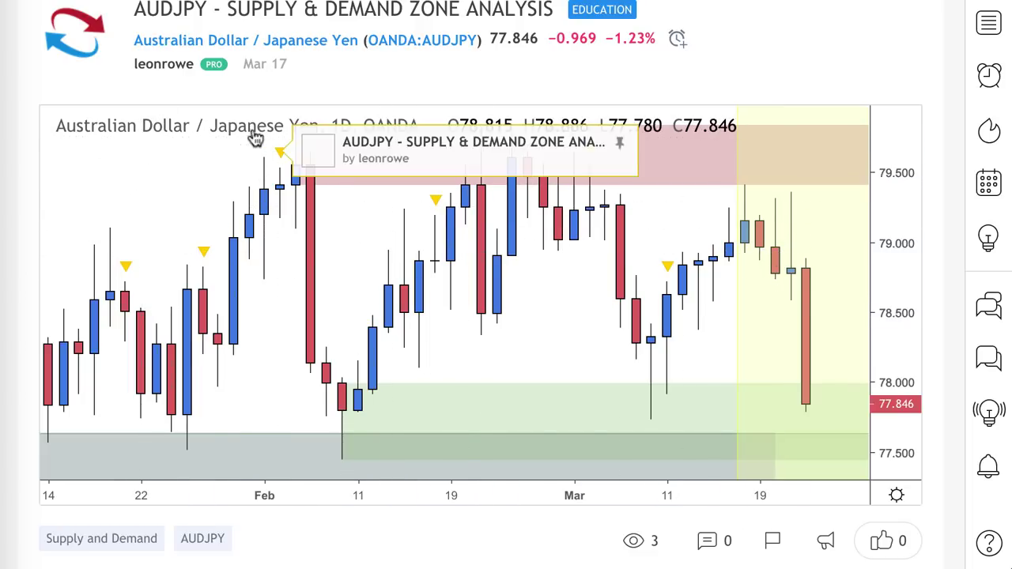
On the daily AUDJPY chart, draw rising arrows from the 22 March low at 77.780 to 78.485 and from 77.251 to 78.164.
scroll(304, 140, "up", 2)
scroll(475, 181, "down", 2)
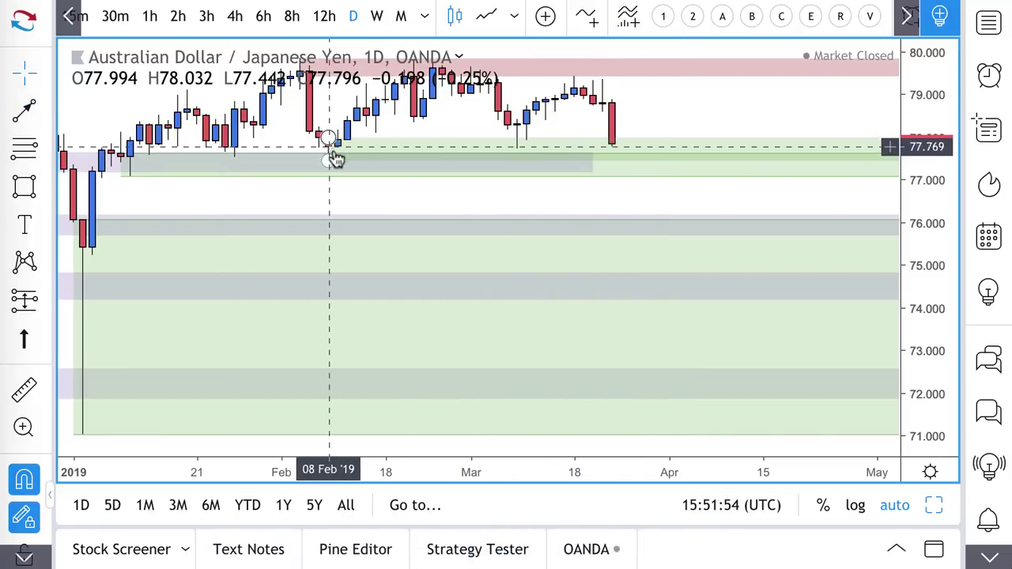
left_click(23, 110)
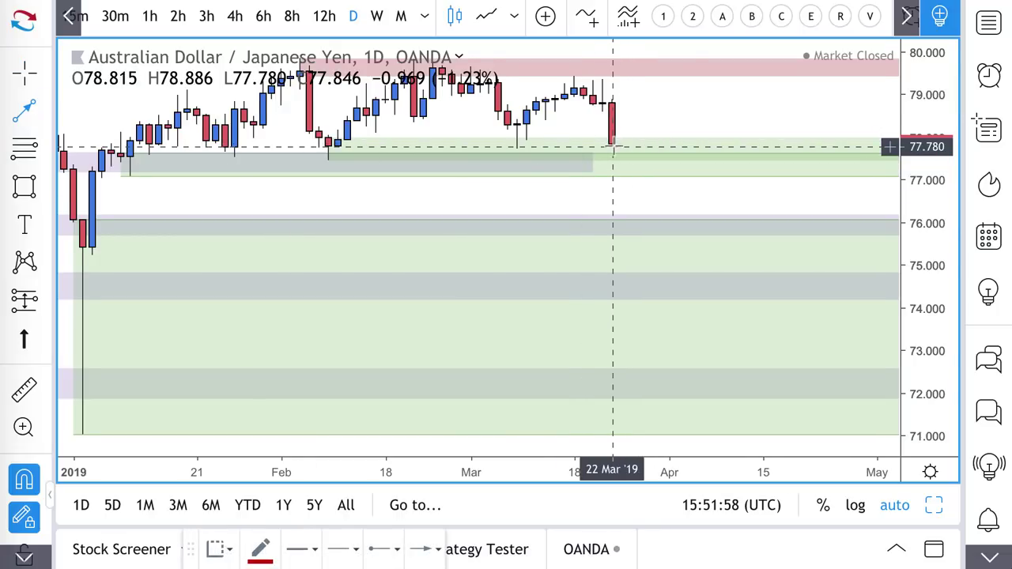
left_click(613, 146)
left_click(655, 112)
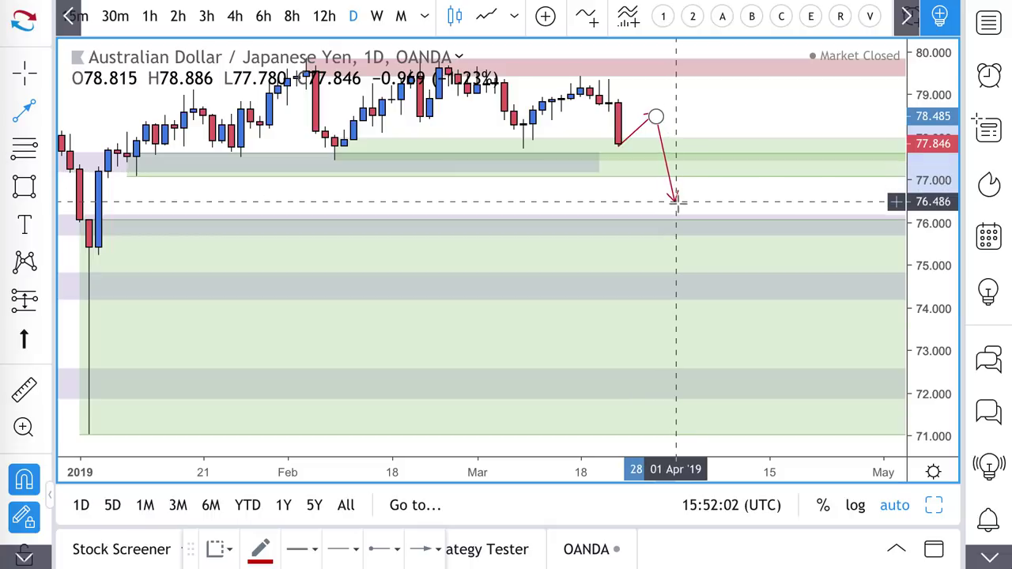
key("Escape")
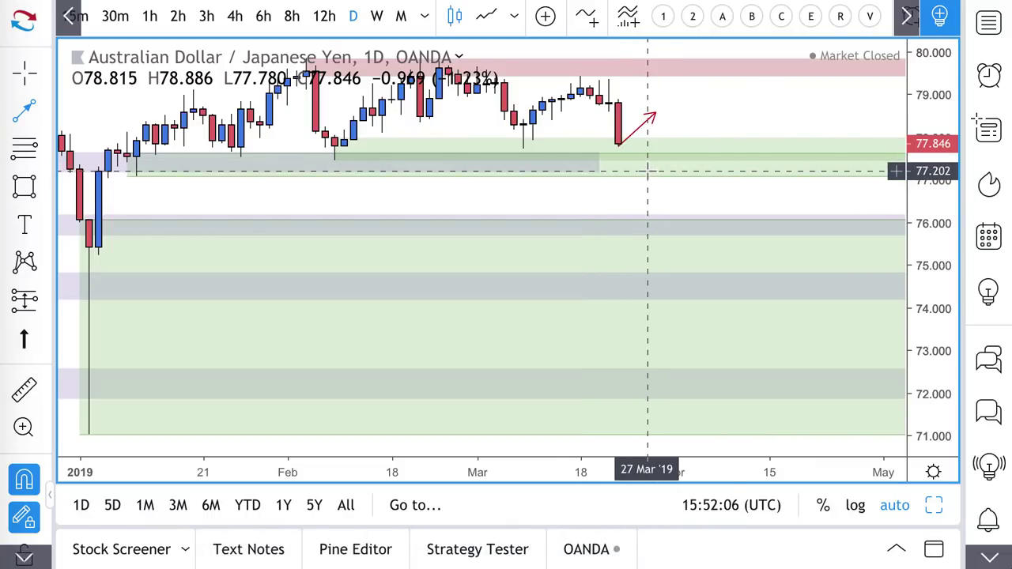
left_click(648, 168)
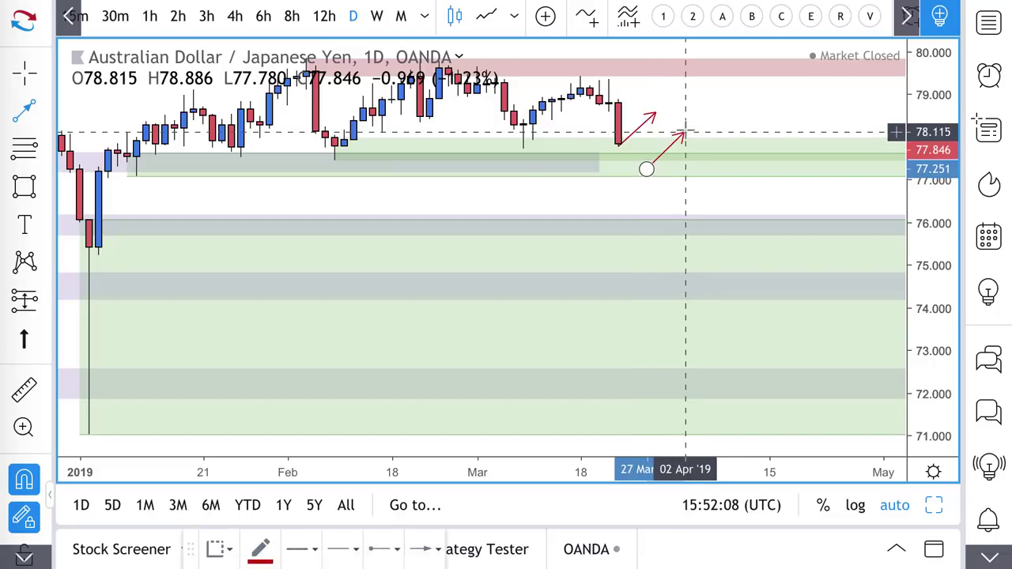
left_click(684, 130)
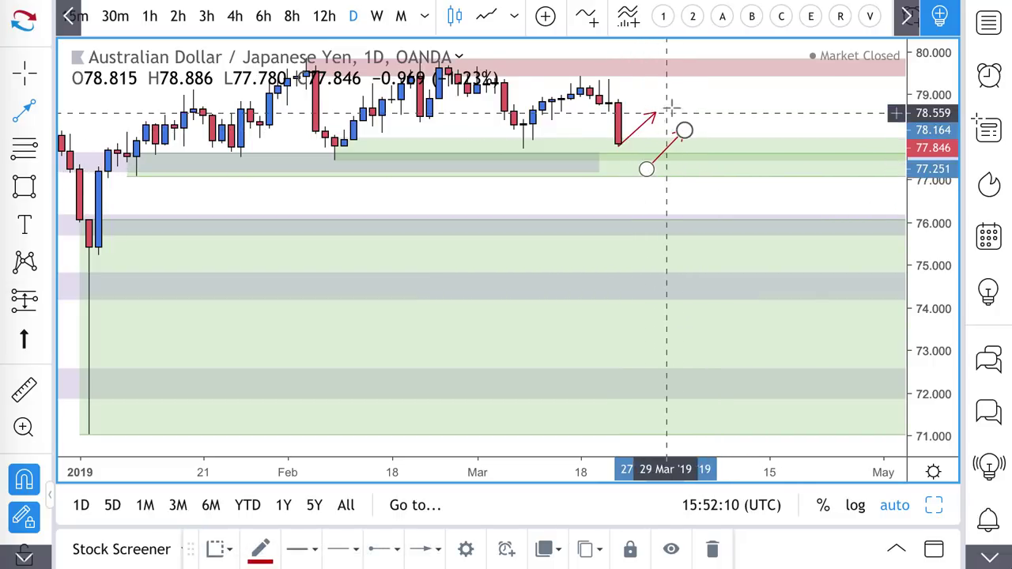
Draw a zone on AUDJPY from 78.778 up to the 18 March high at 79.414 and apply the Supply Zone template.
scroll(685, 106, "up", 3)
scroll(685, 109, "up", 1)
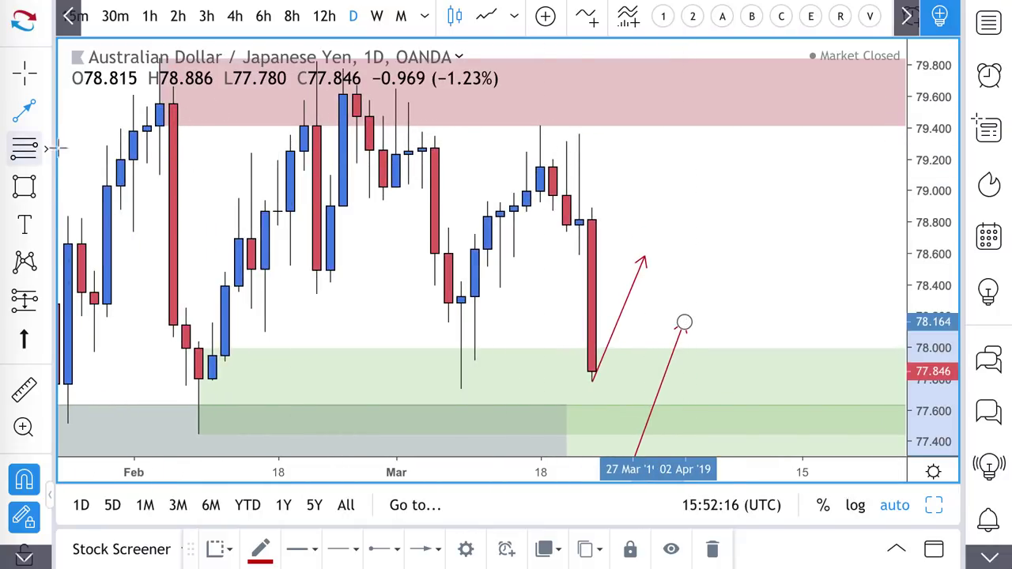
left_click(24, 148)
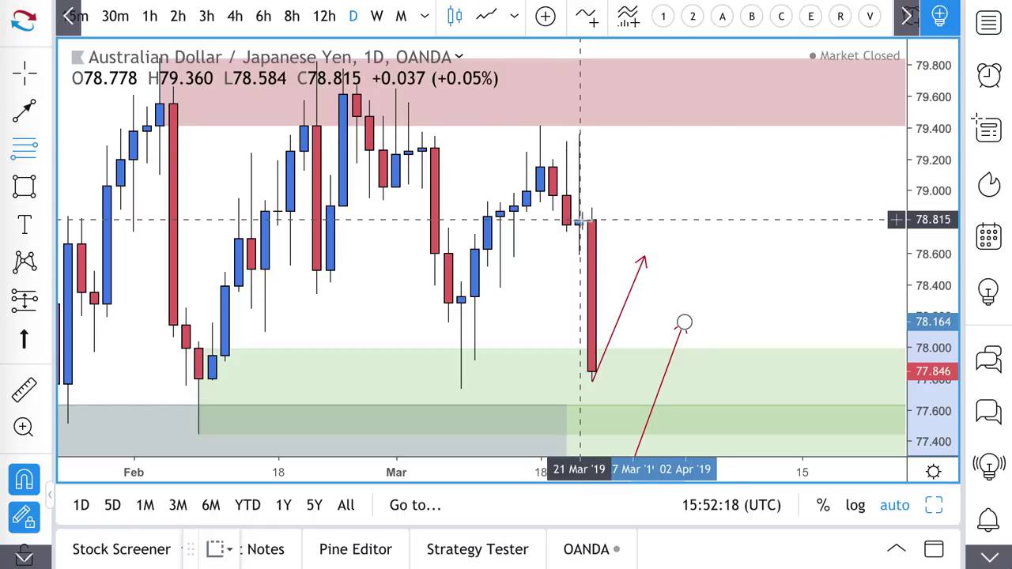
left_click_drag(580, 224, 540, 126)
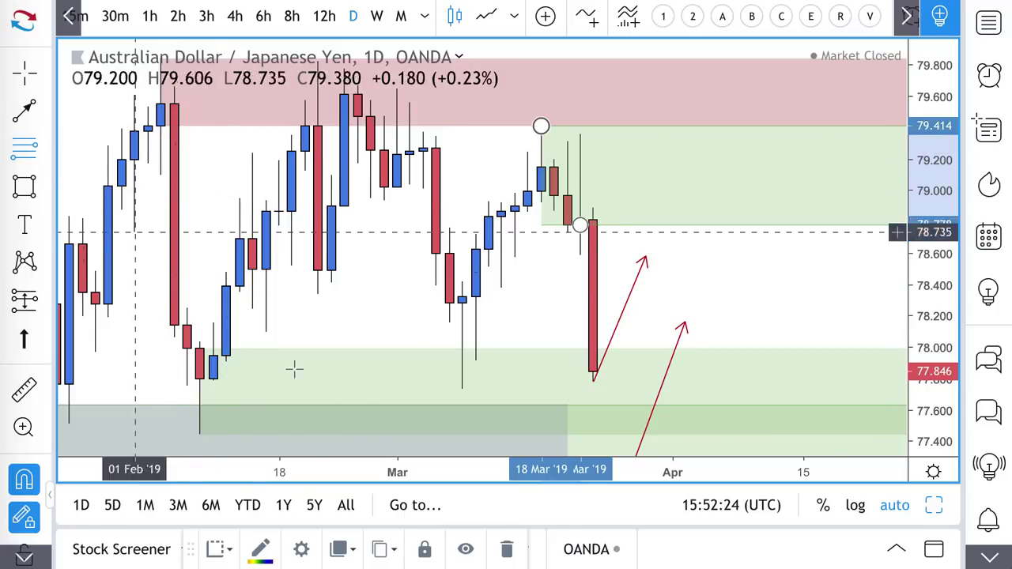
left_click(224, 551)
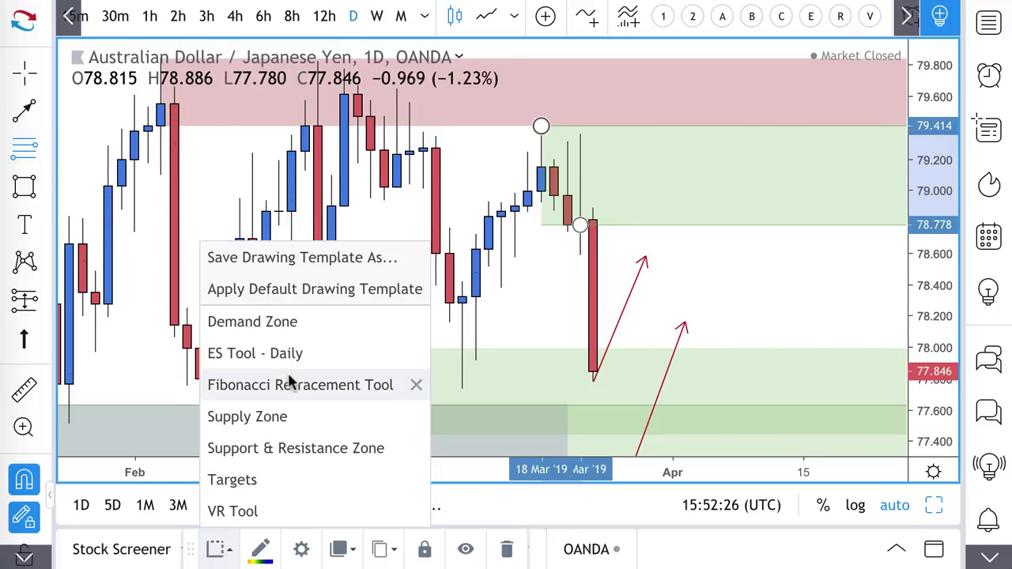
left_click(284, 417)
scroll(480, 312, "down", 5)
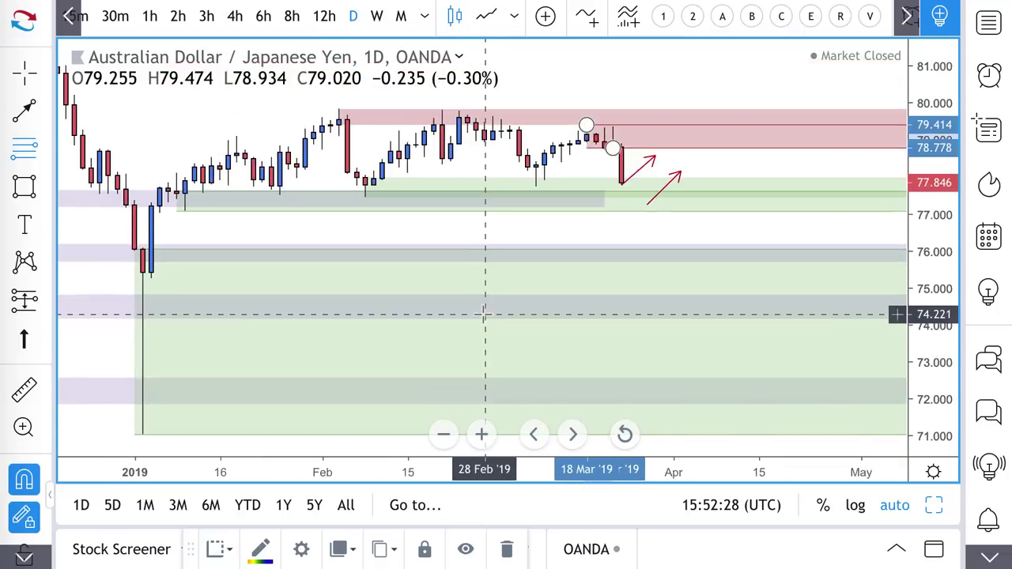
scroll(481, 313, "up", 4)
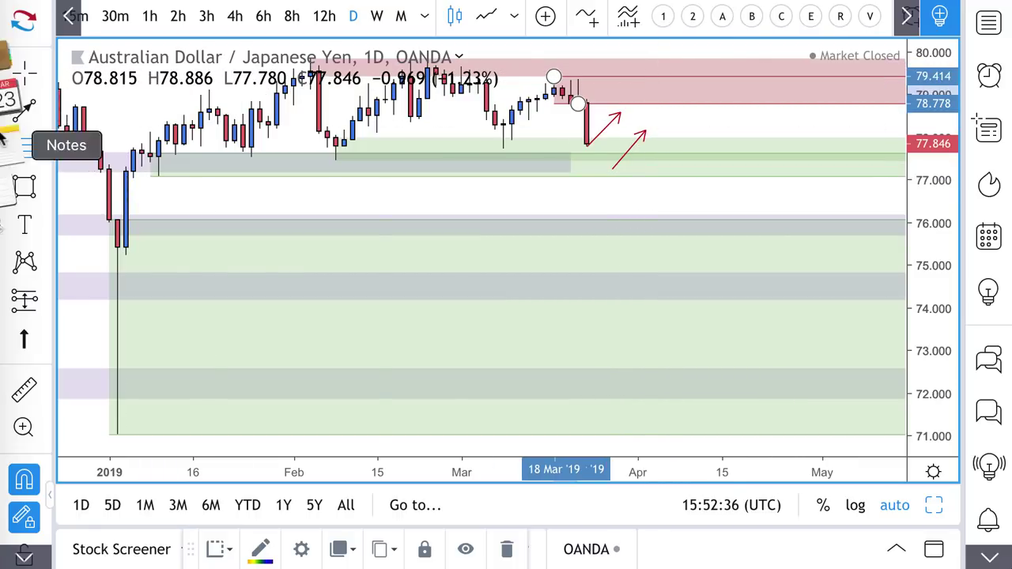
Draw a falling arrow from inside the new supply zone at 78.841 on 29 March to 78.075 on 11 April.
left_click(23, 109)
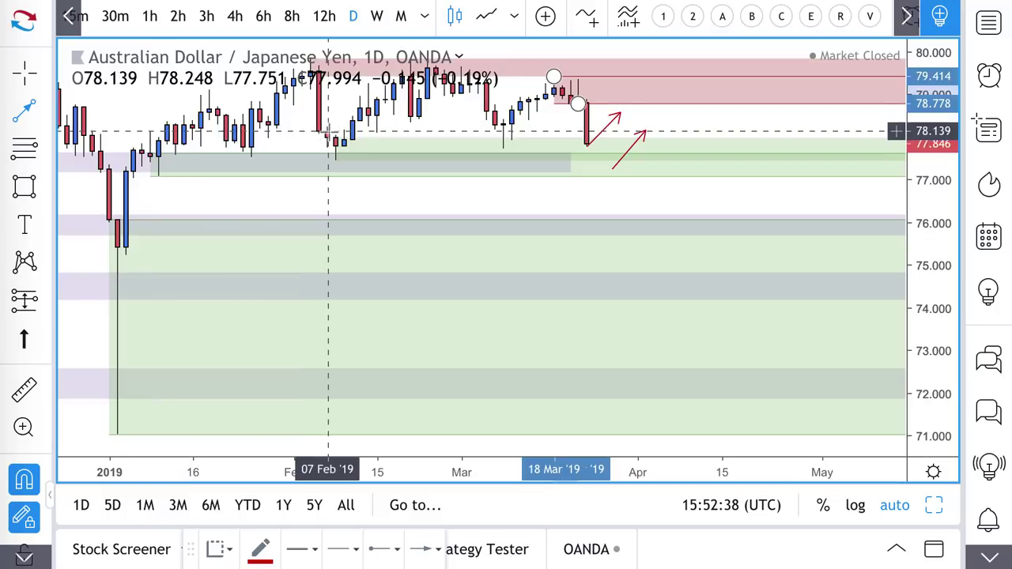
scroll(317, 130, "up", 3)
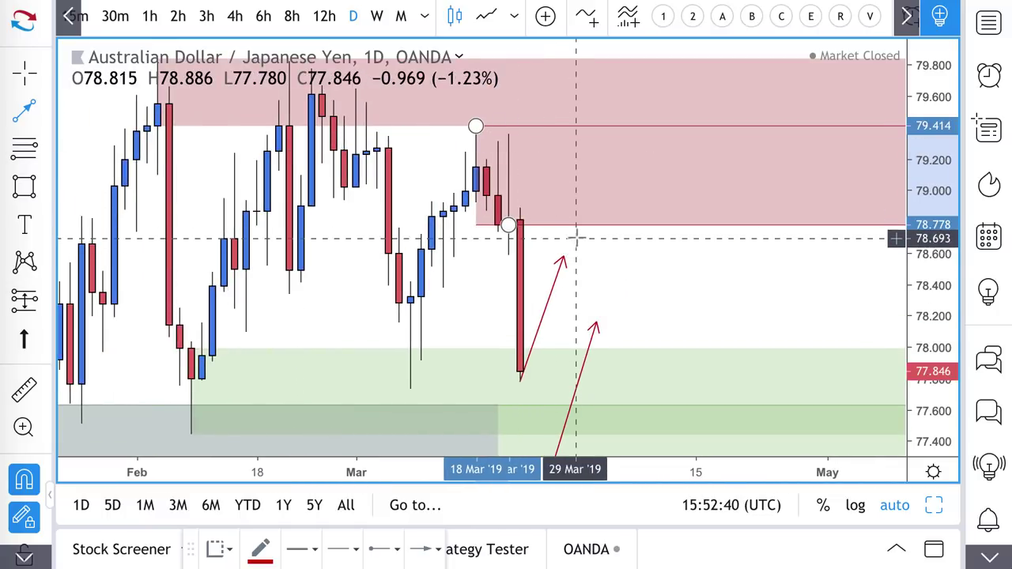
left_click(576, 216)
left_click(672, 335)
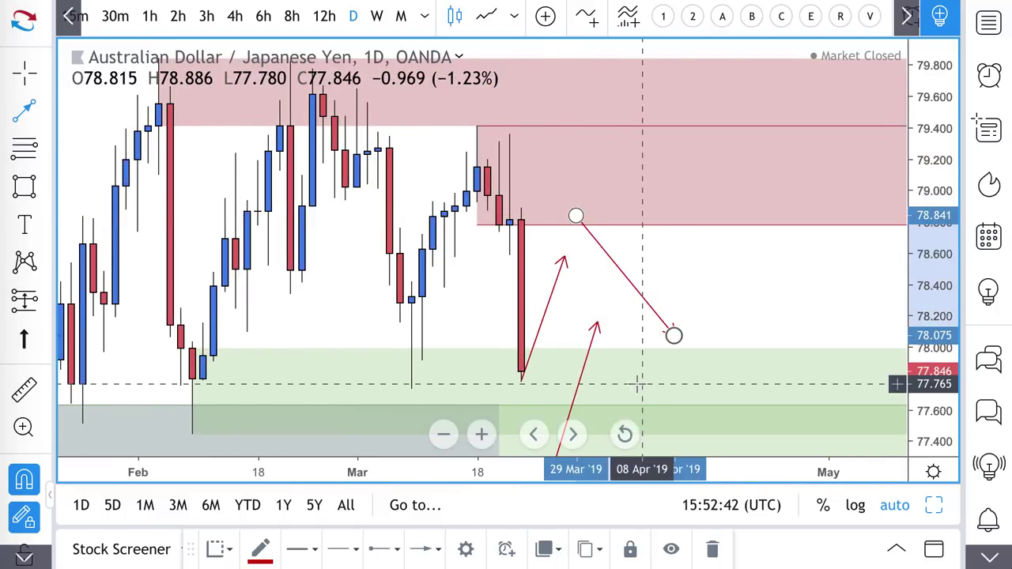
Draw a rising arrow from 75.870 on 1 April to 76.906 and a falling arrow from the 22 March low at 77.780 to its start.
scroll(648, 324, "down", 3)
scroll(654, 308, "up", 1)
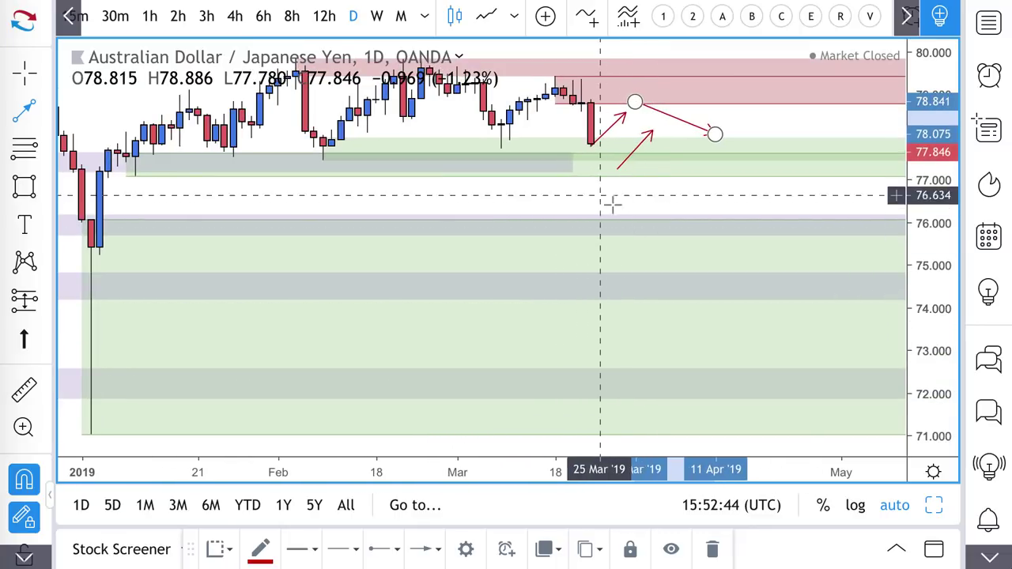
left_click(643, 228)
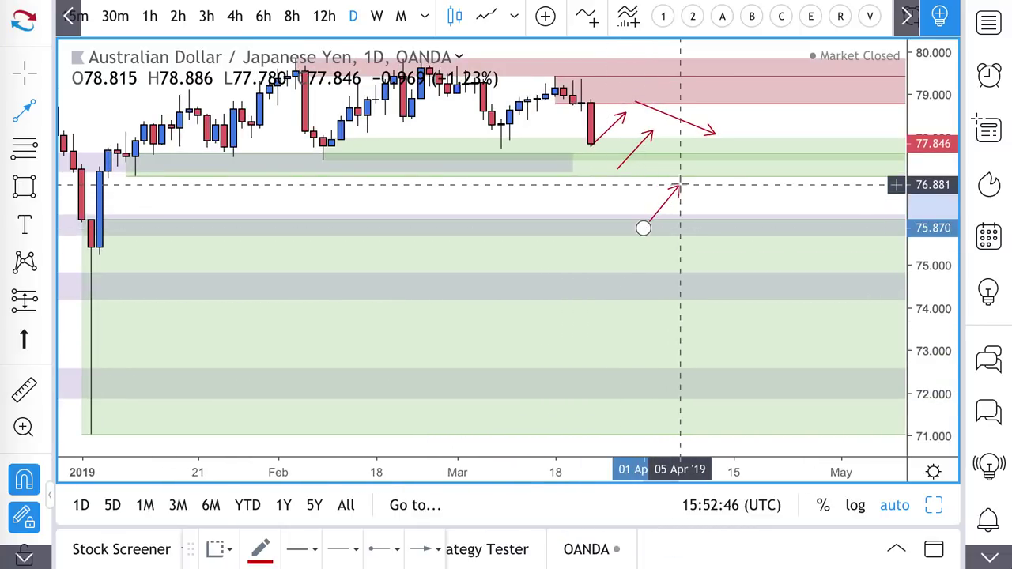
left_click(677, 182)
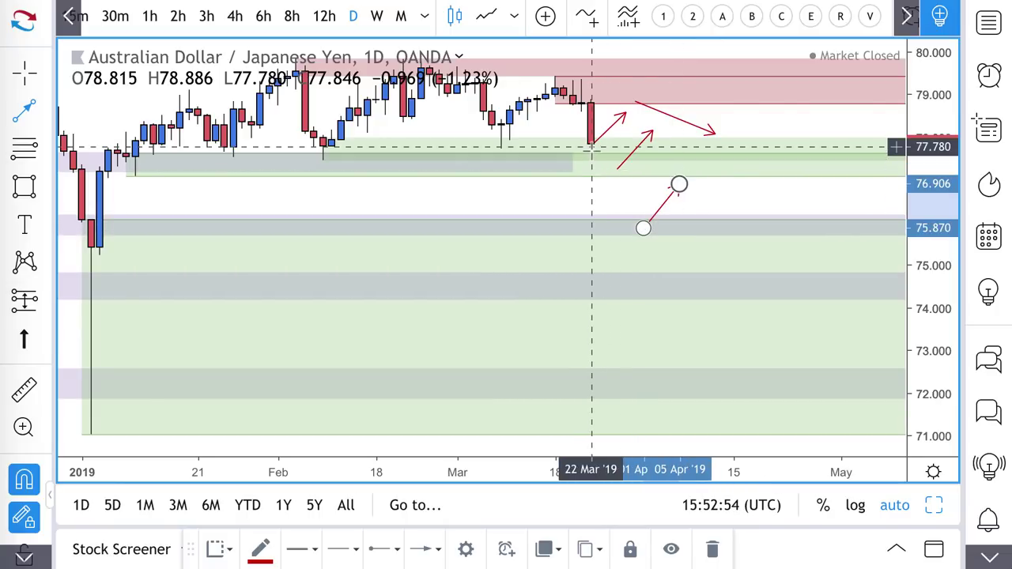
left_click_drag(592, 146, 642, 228)
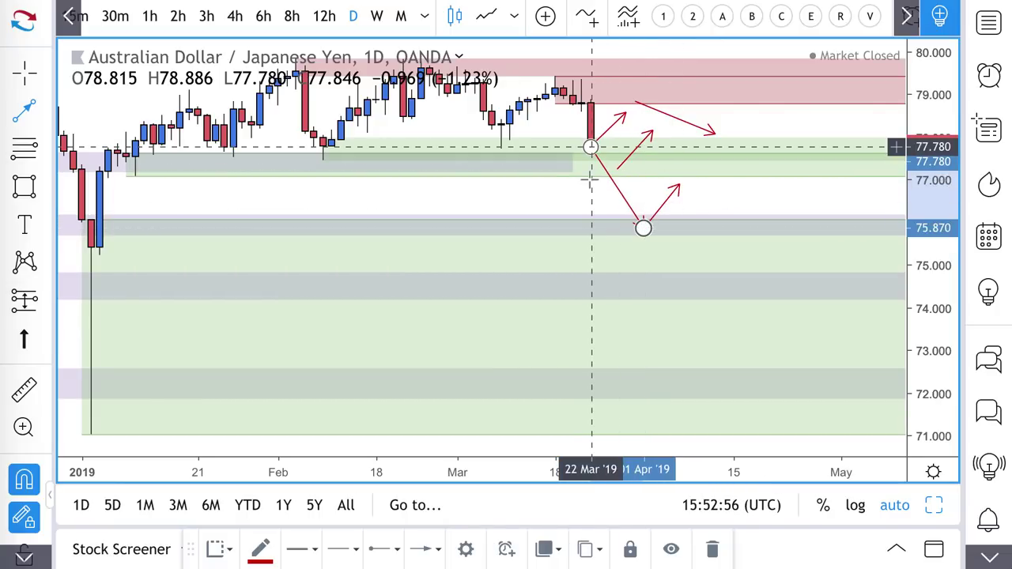
scroll(604, 269, "up", 2)
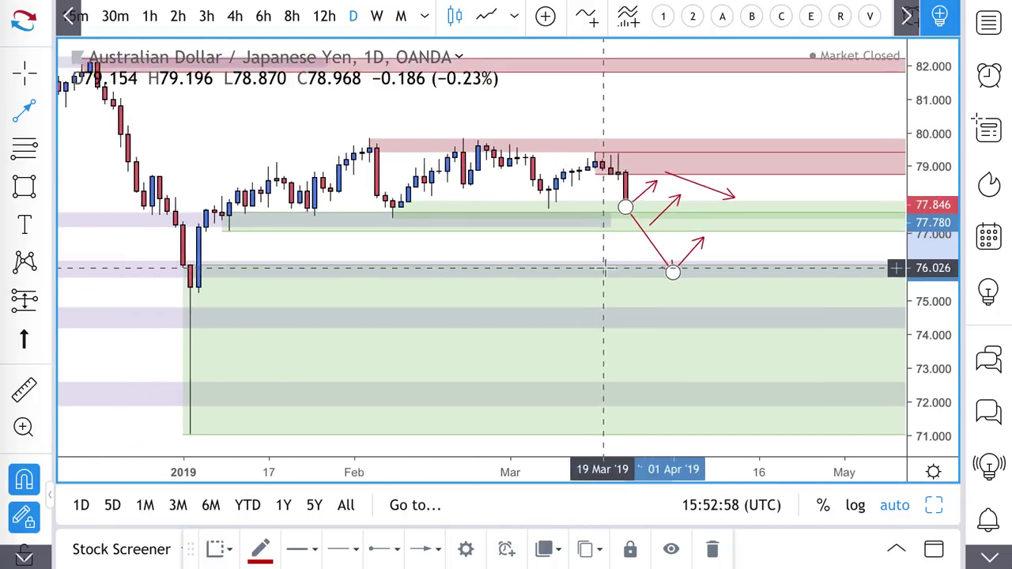
scroll(604, 268, "up", 1)
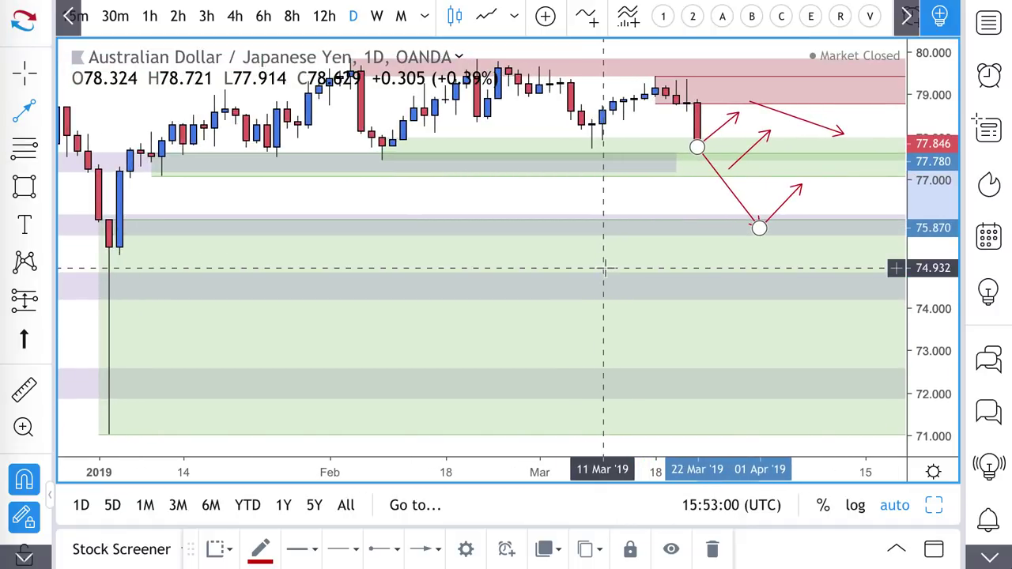